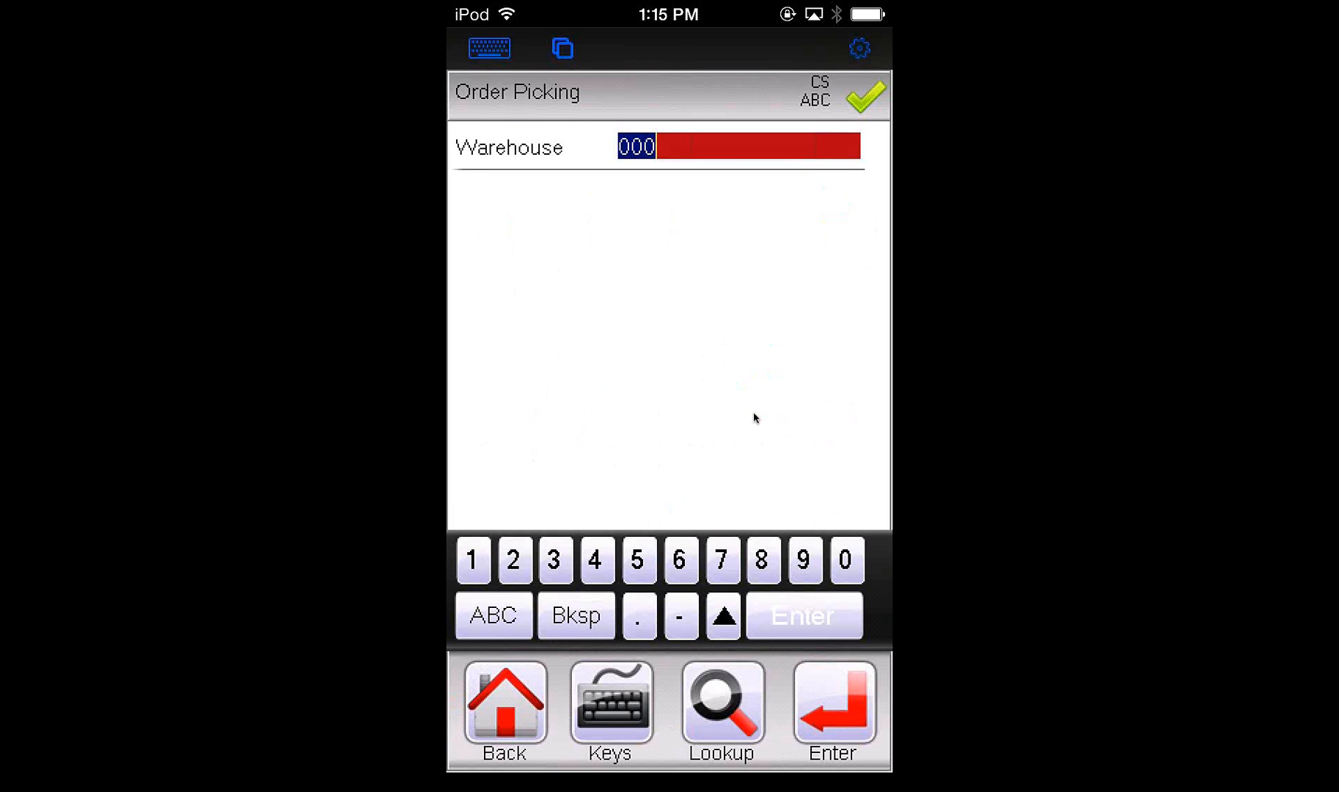
Start order picking with warehouse 000, staging 111 and the sales order number, and accept the picking status
key(Return)
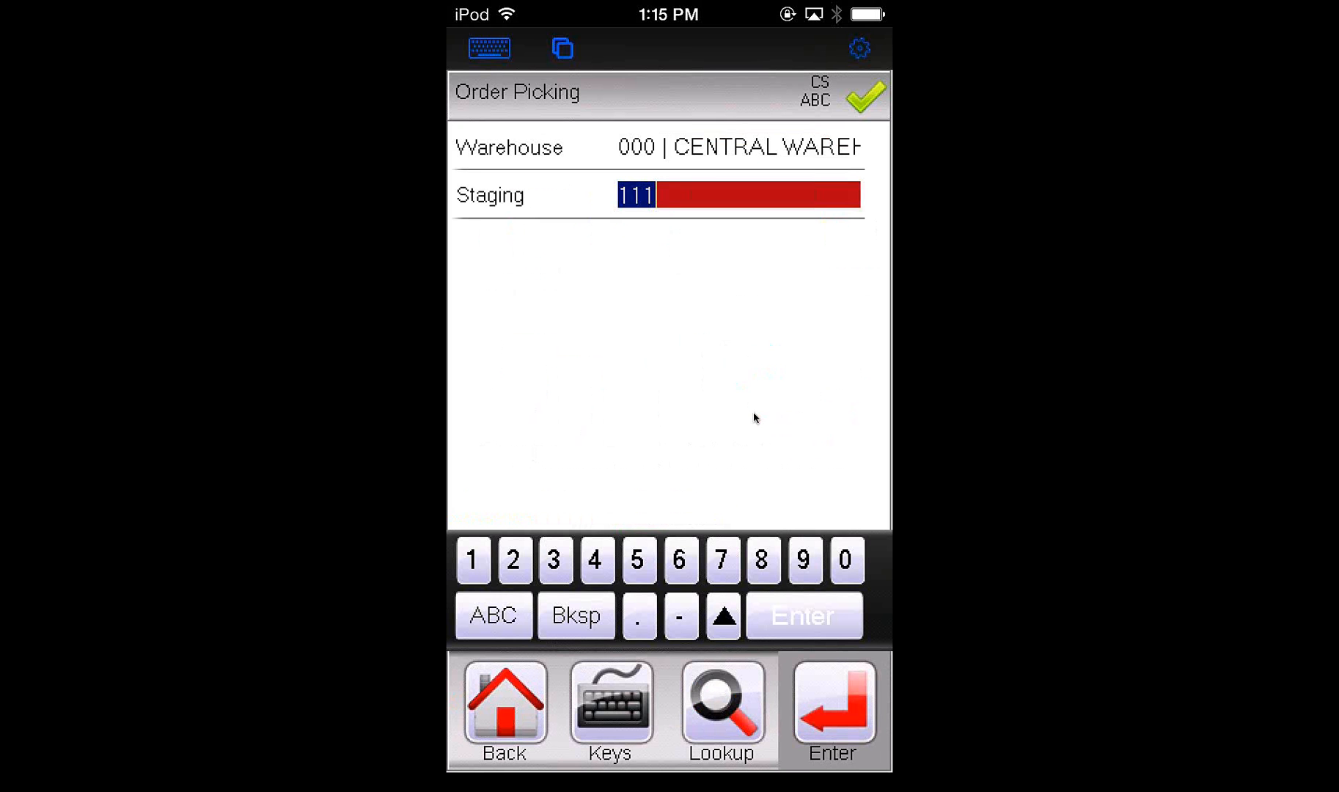
key(Return)
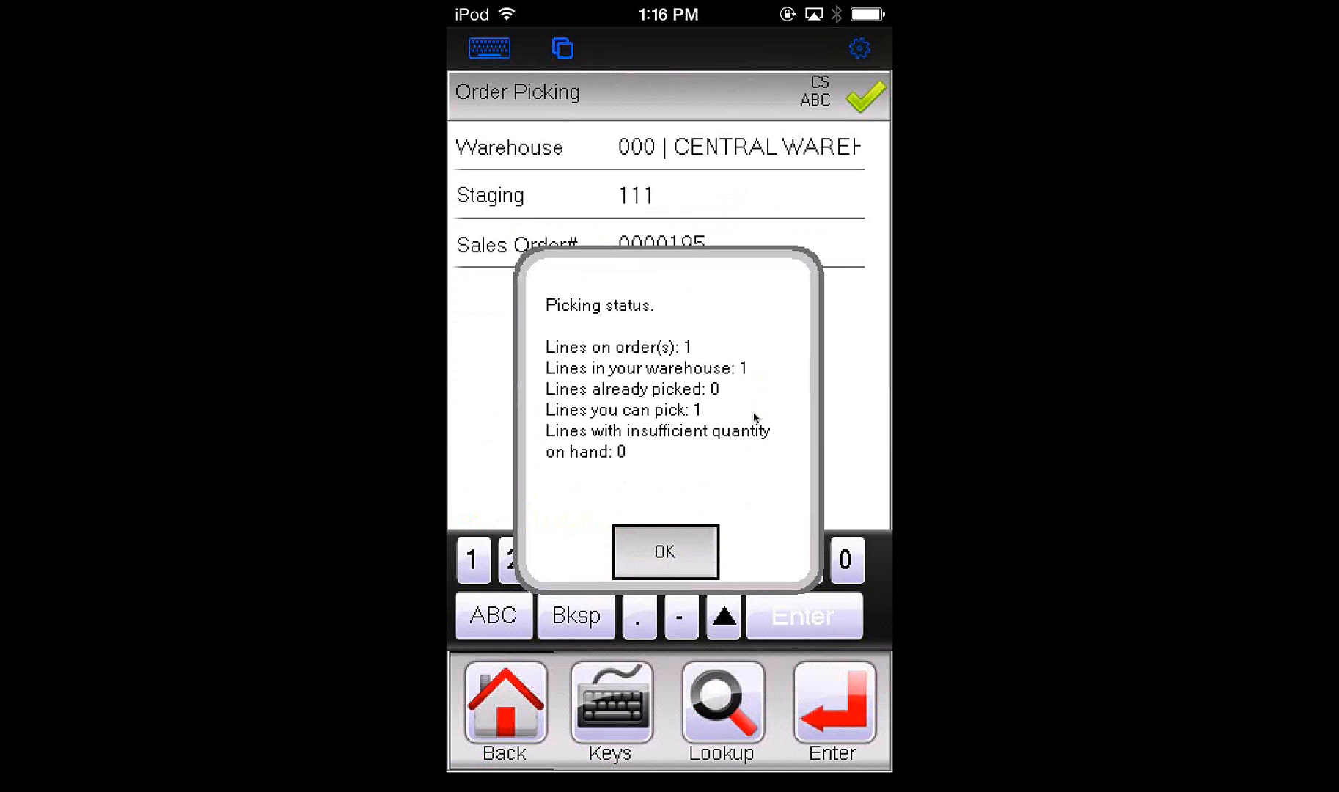
key(Return)
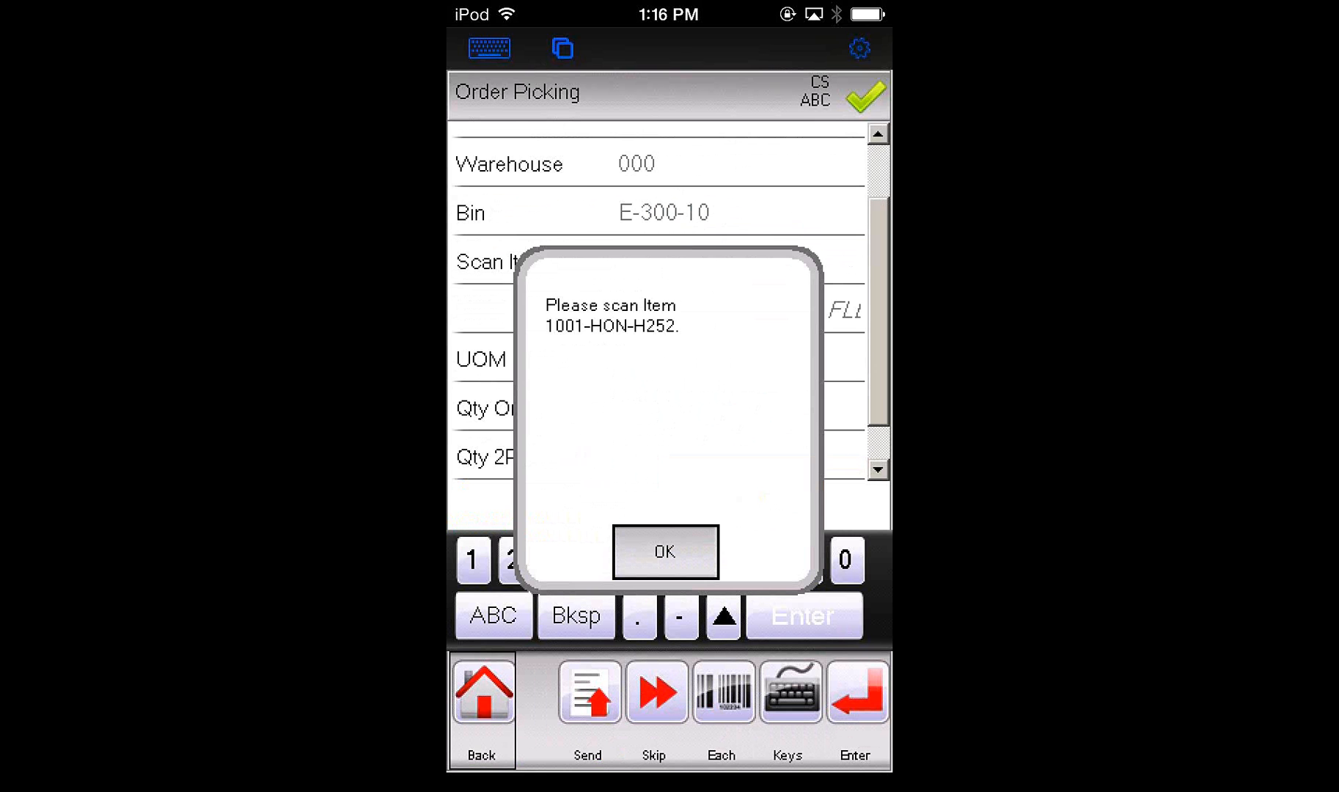
click(665, 552)
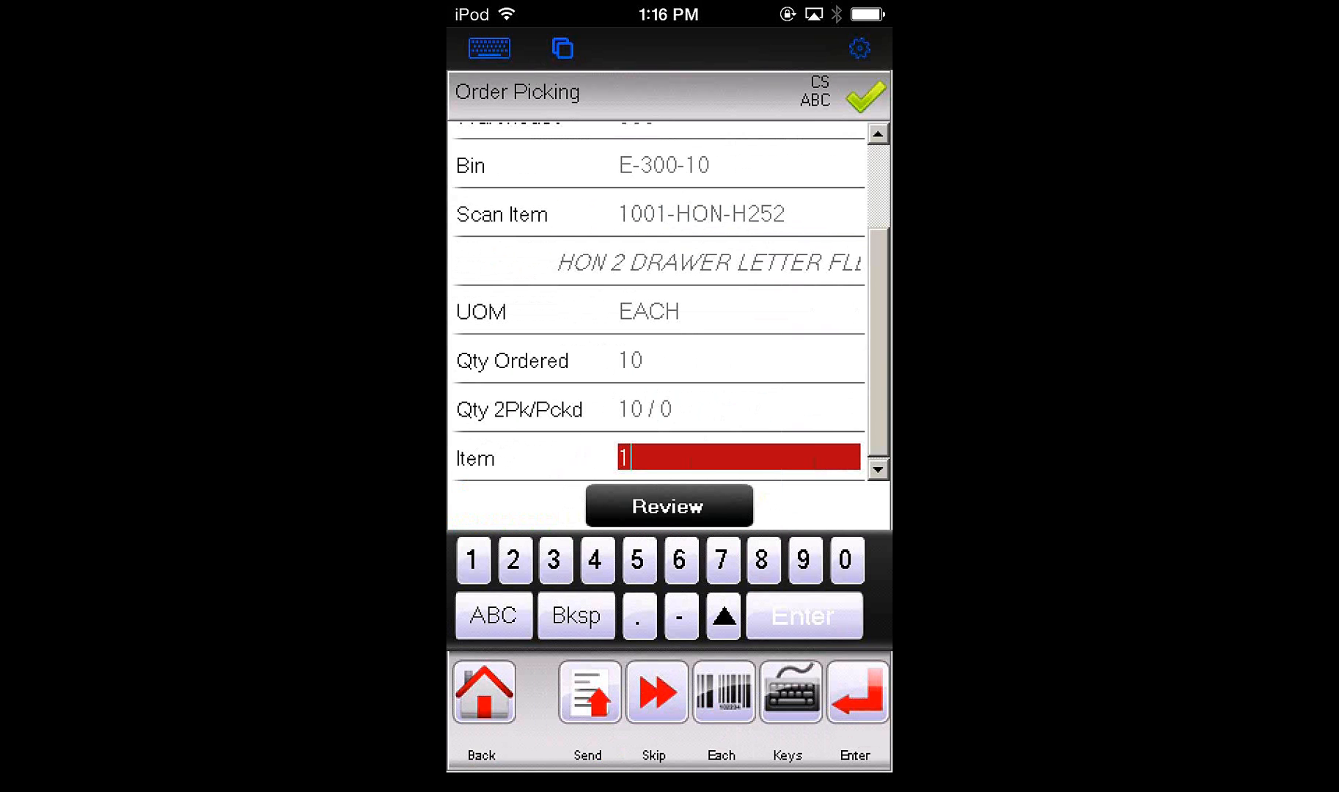
Pick a quantity of 10 of item 1001-HON-H252 and submit the collected picking data for processing
key(Return)
text(10)
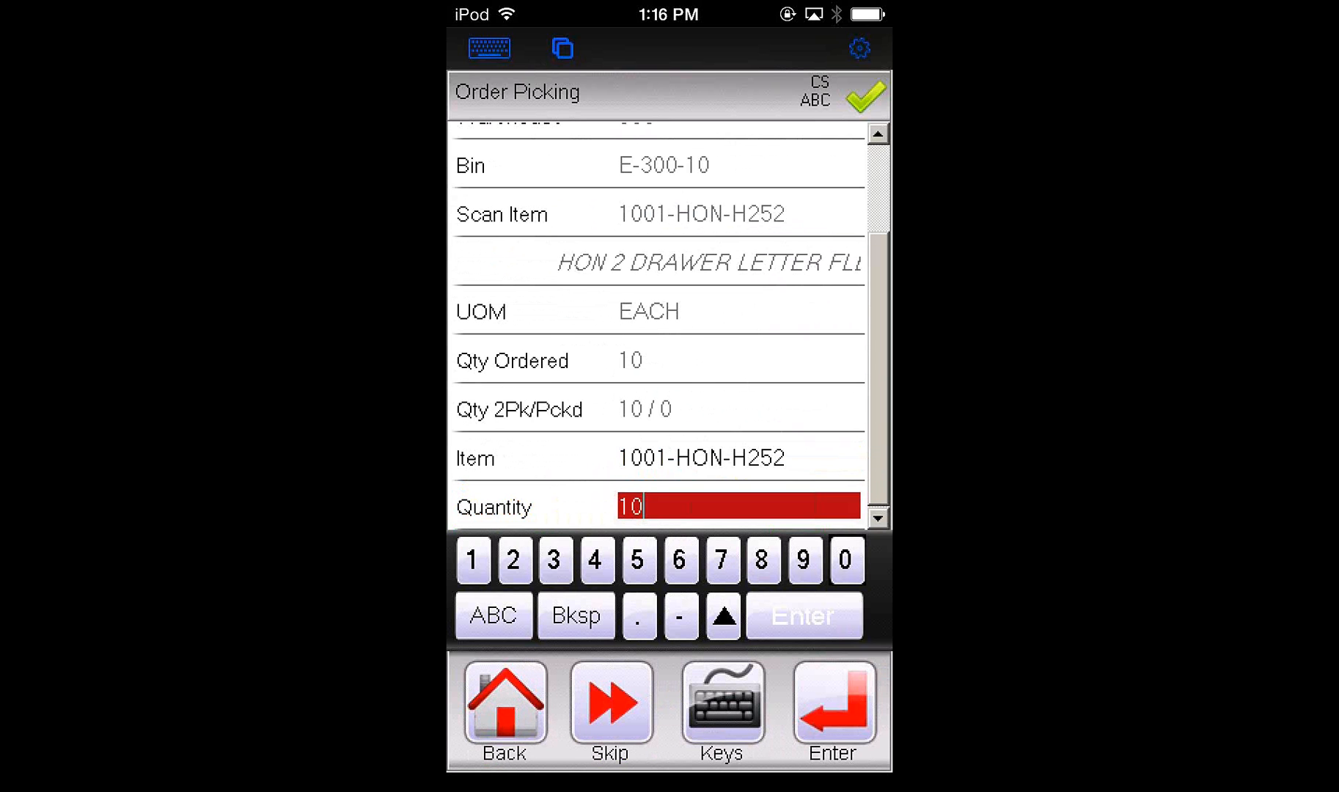
key(Return)
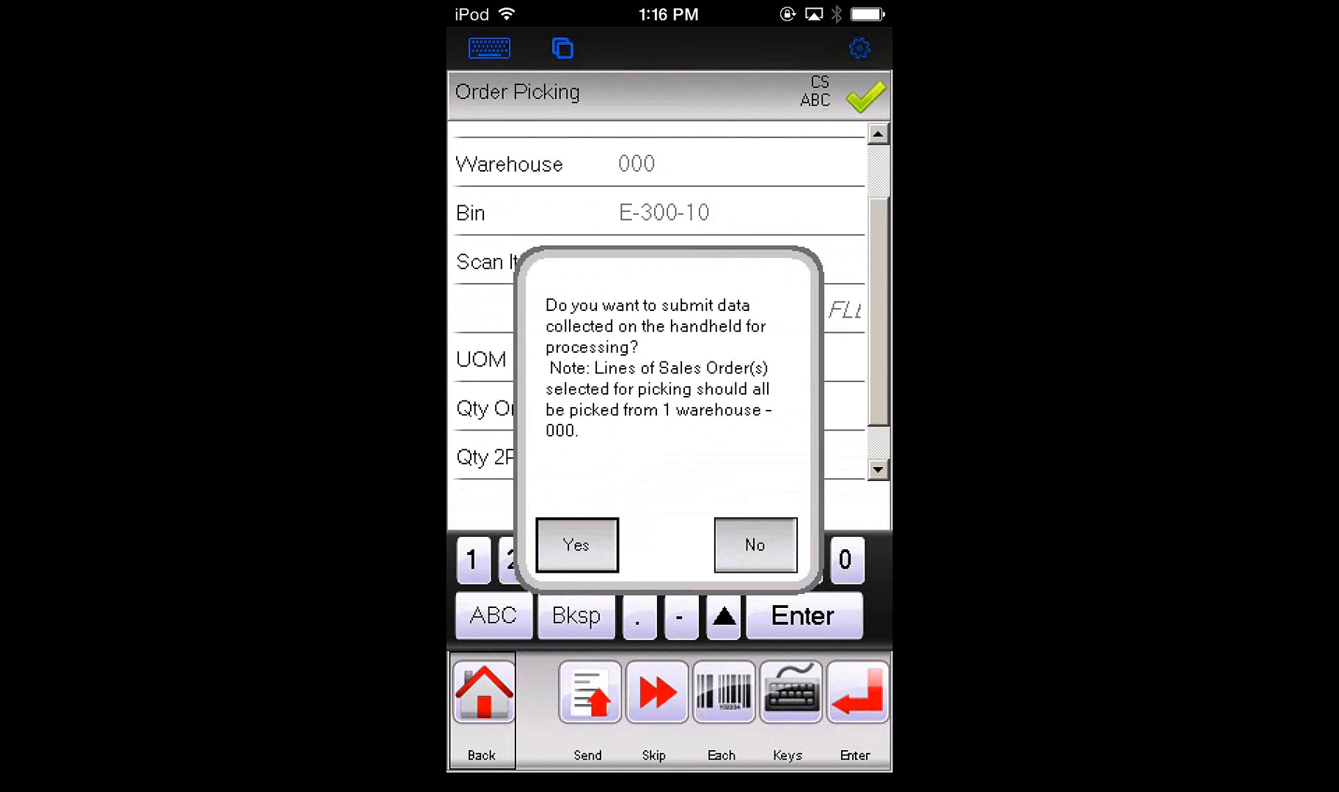
click(577, 545)
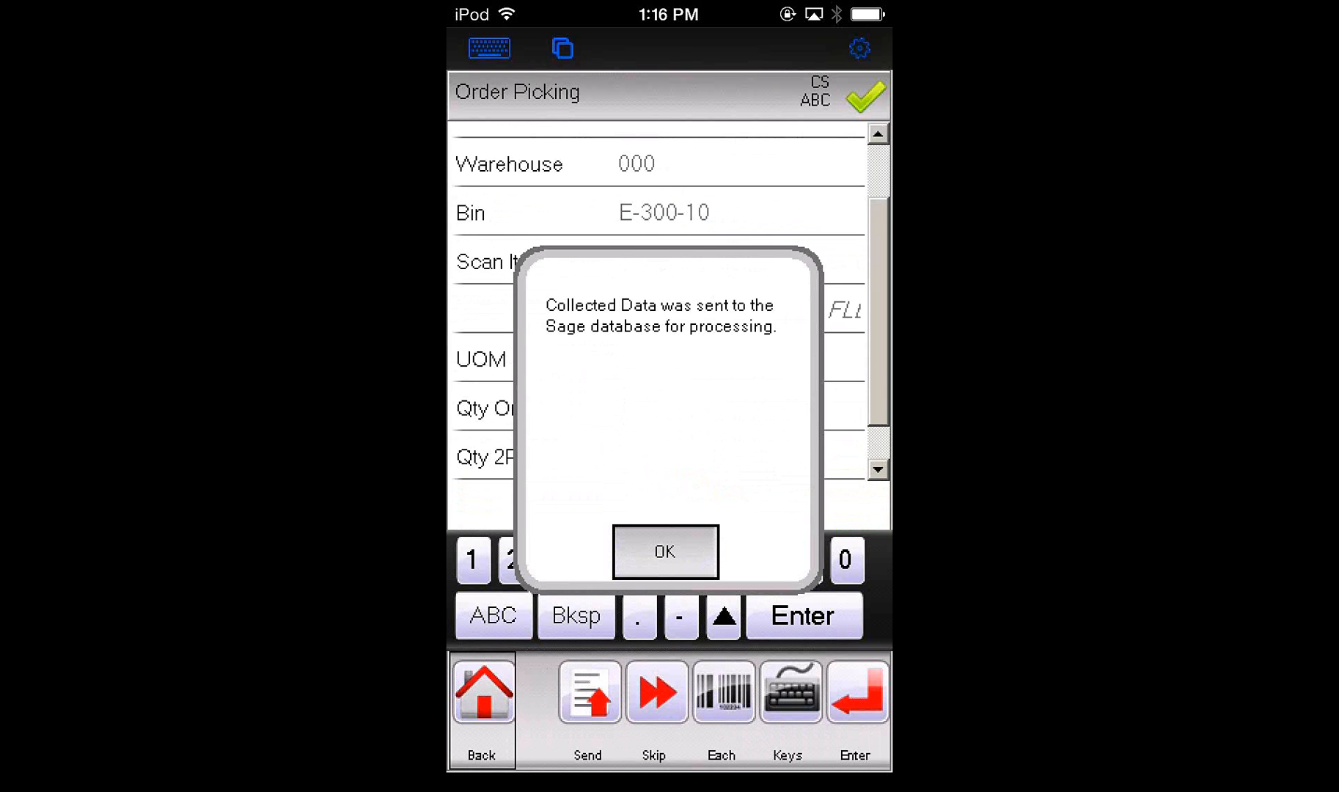
click(665, 551)
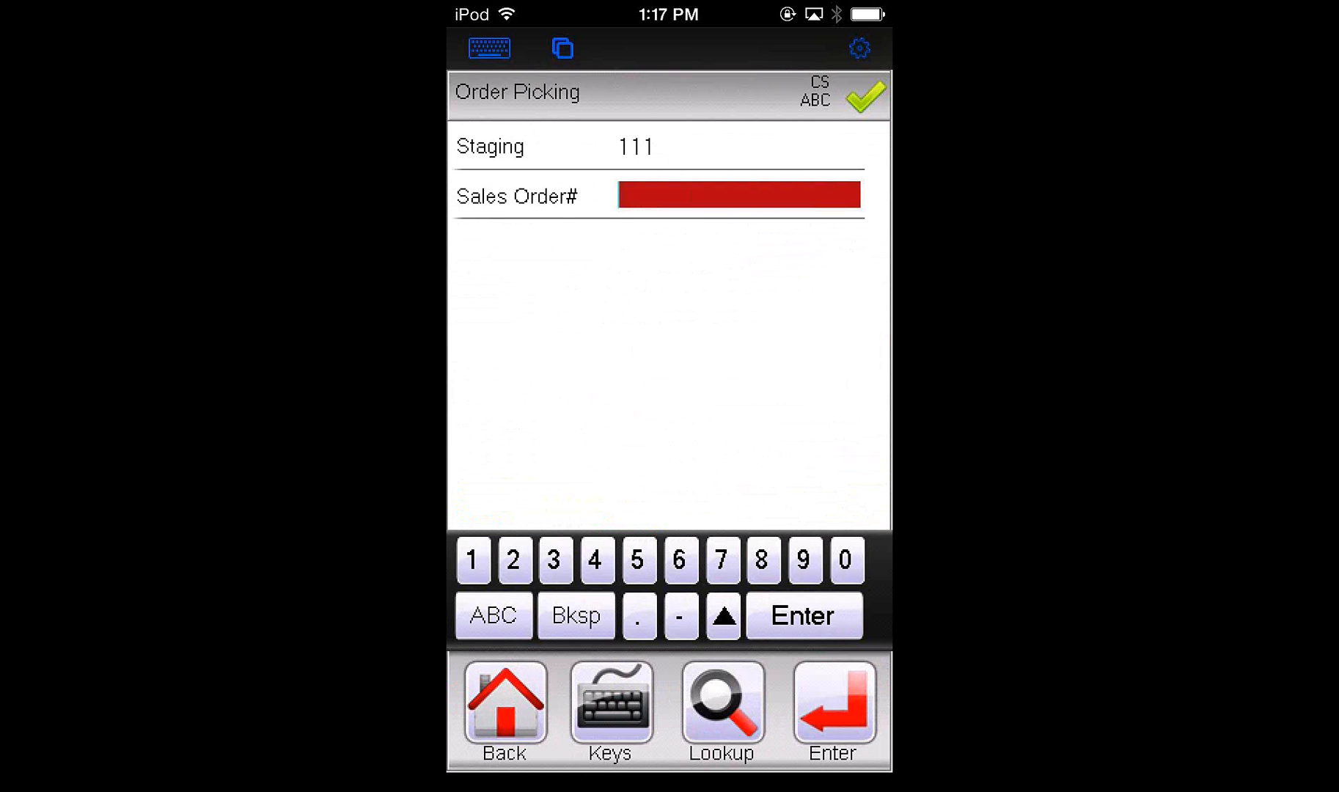
click(505, 704)
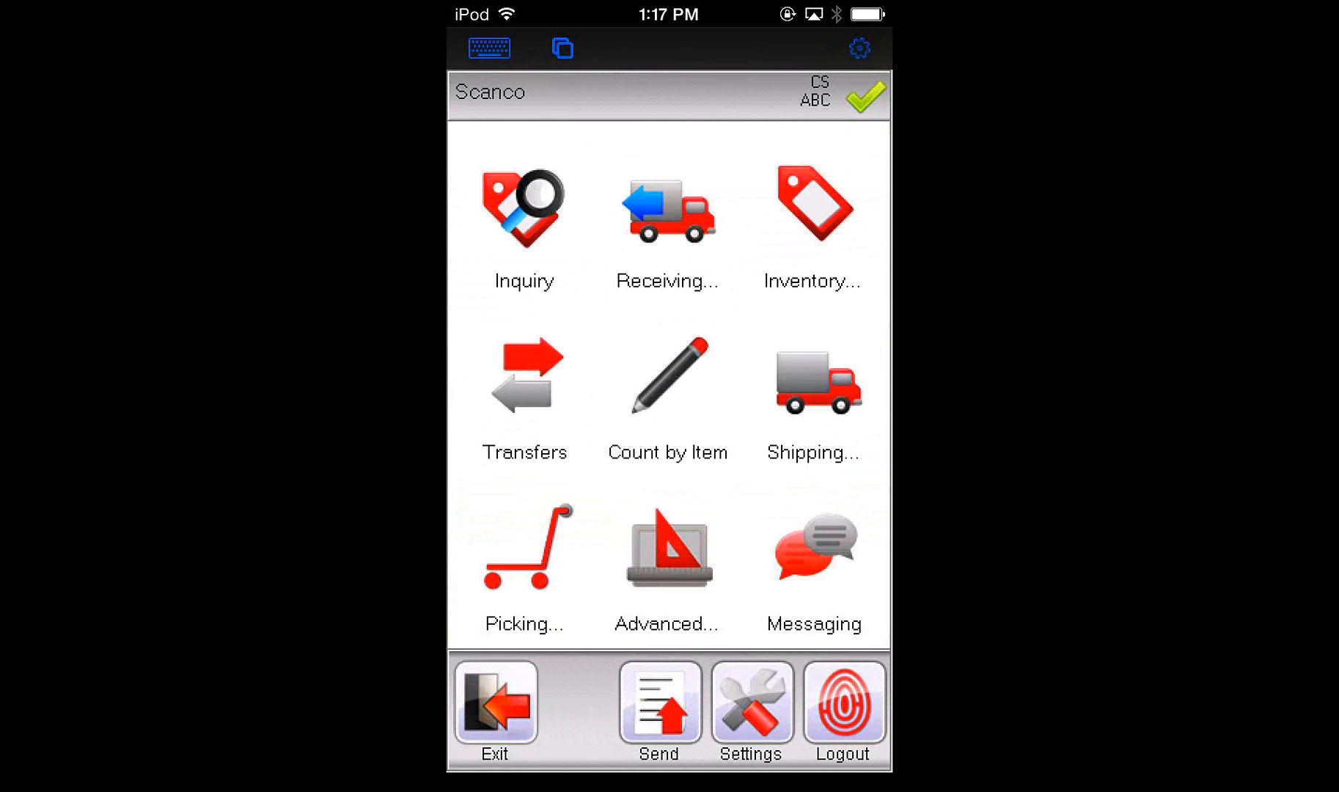
click(525, 558)
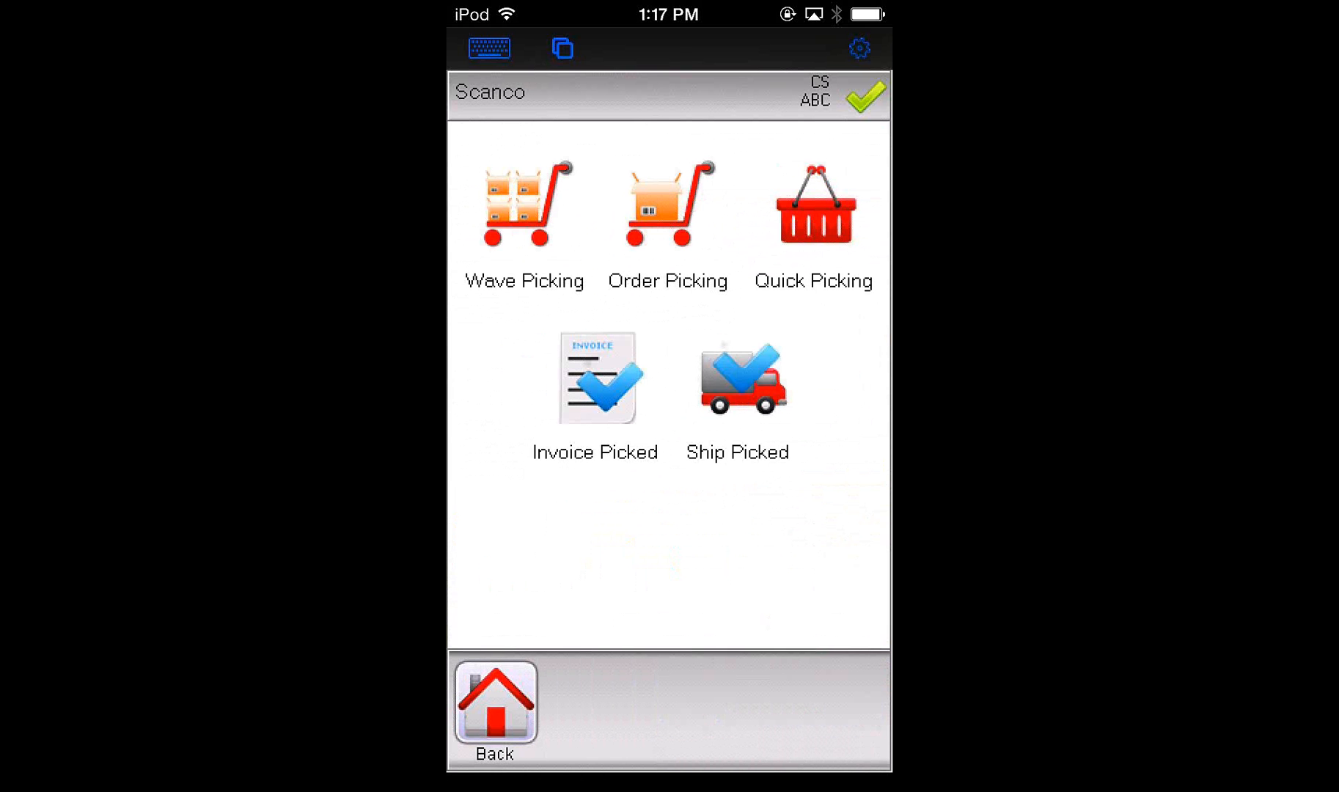
click(738, 388)
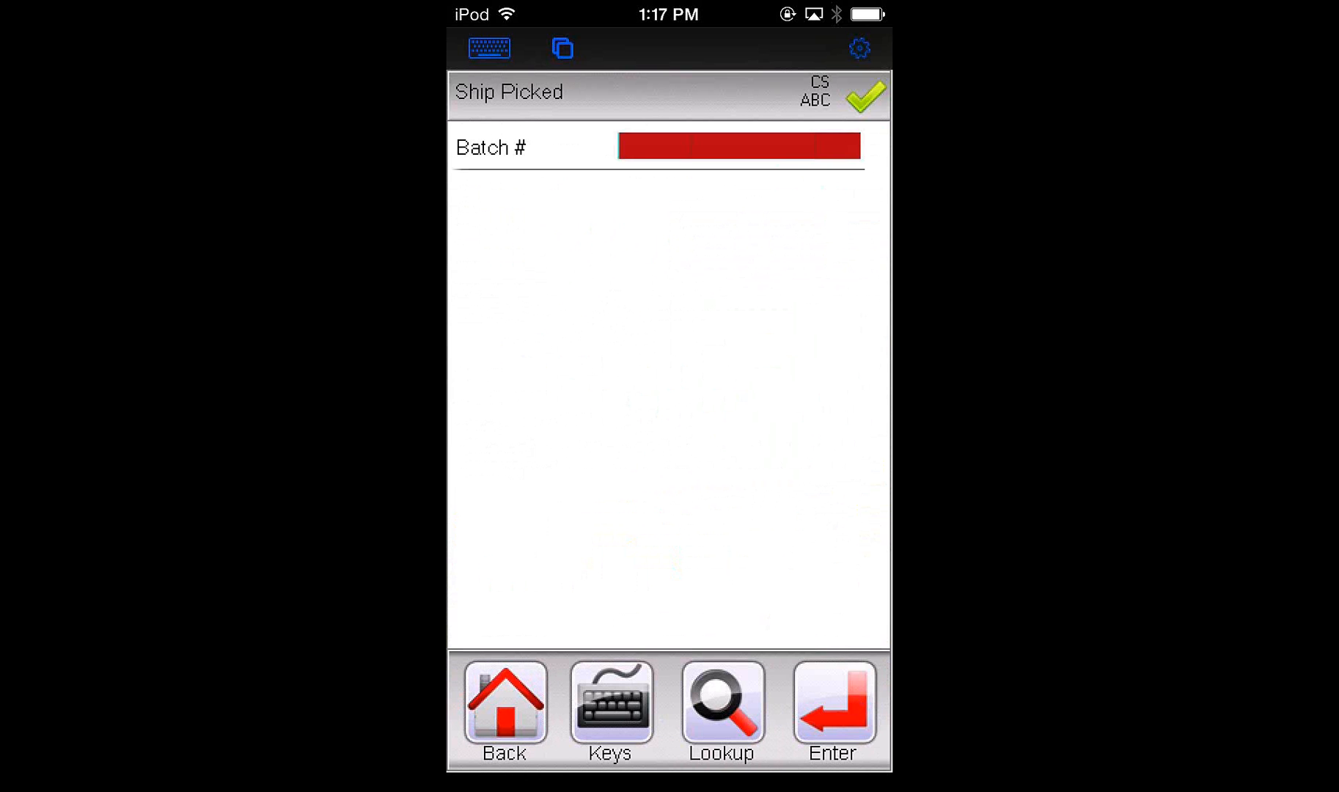
click(722, 702)
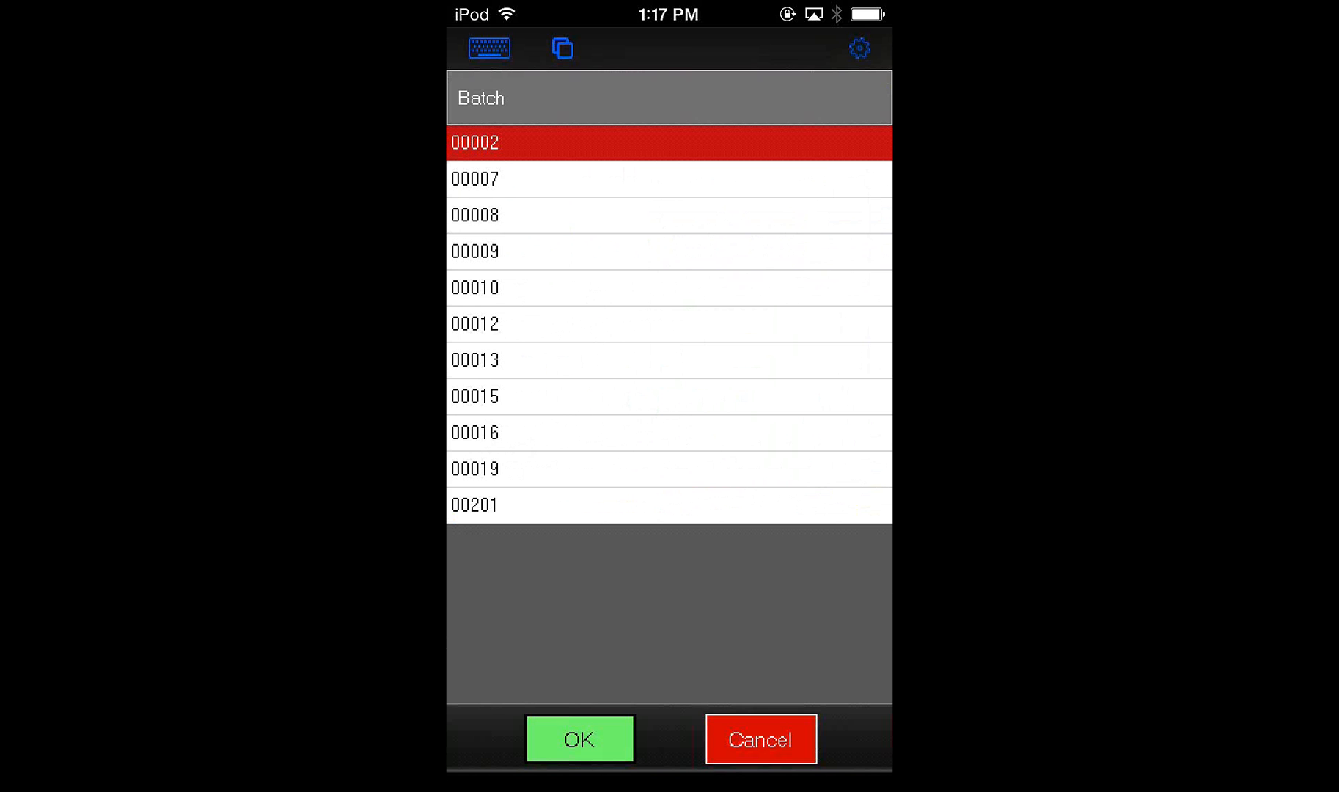
click(579, 739)
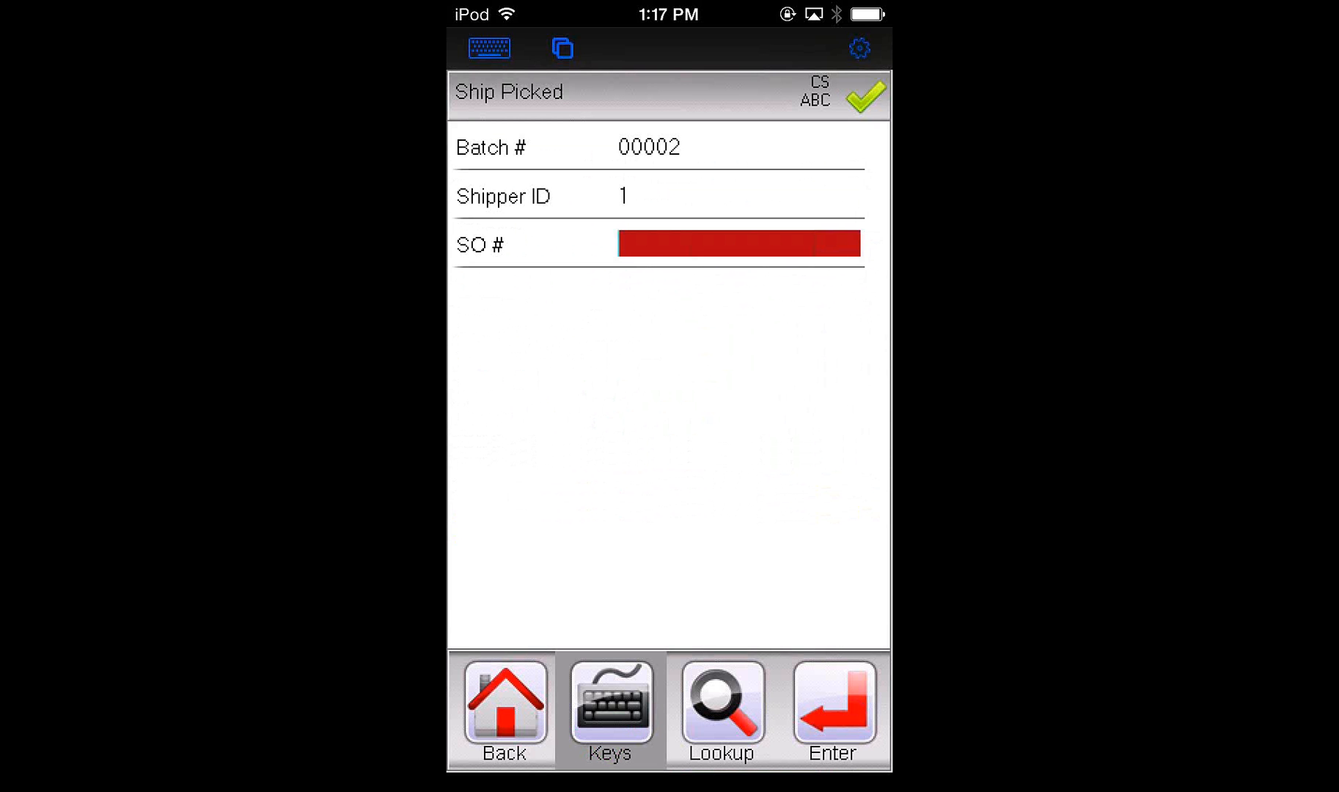
click(723, 703)
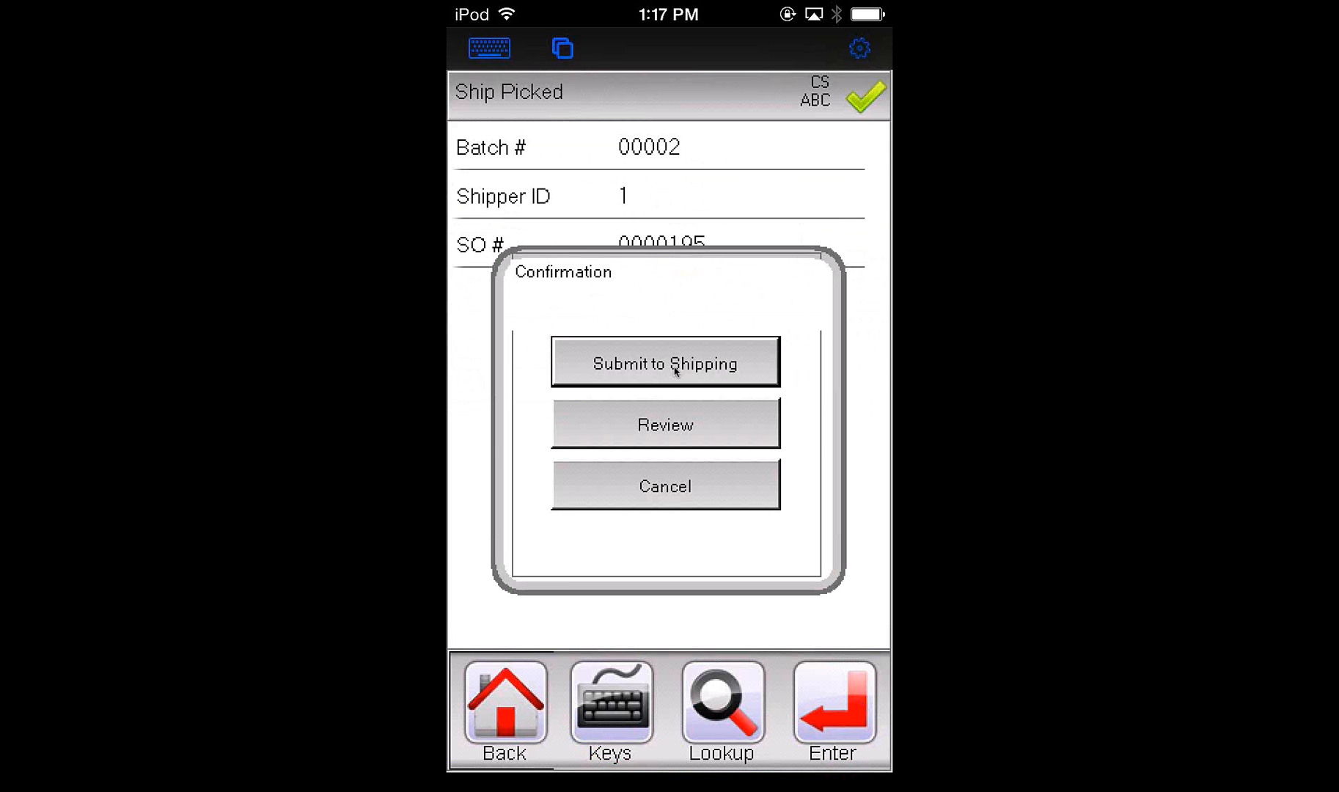
click(665, 485)
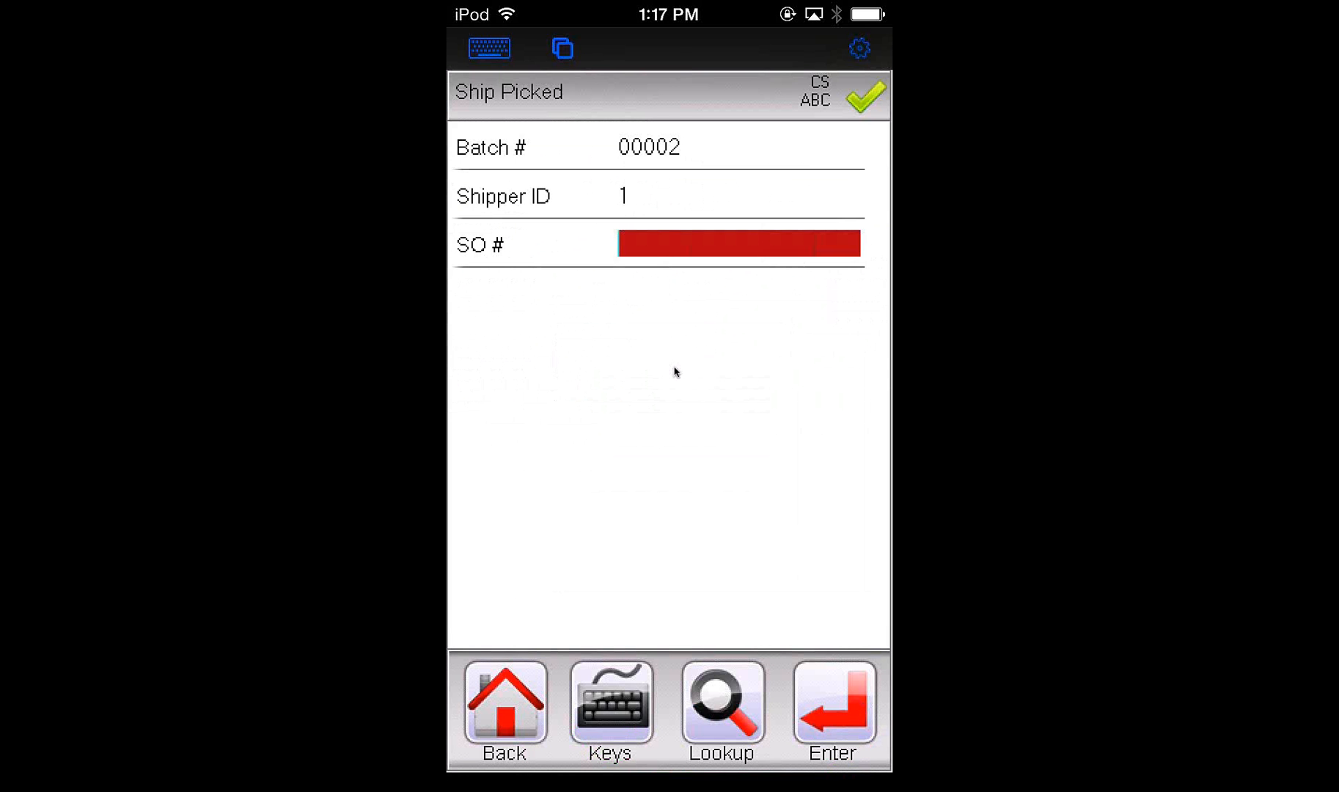
click(505, 710)
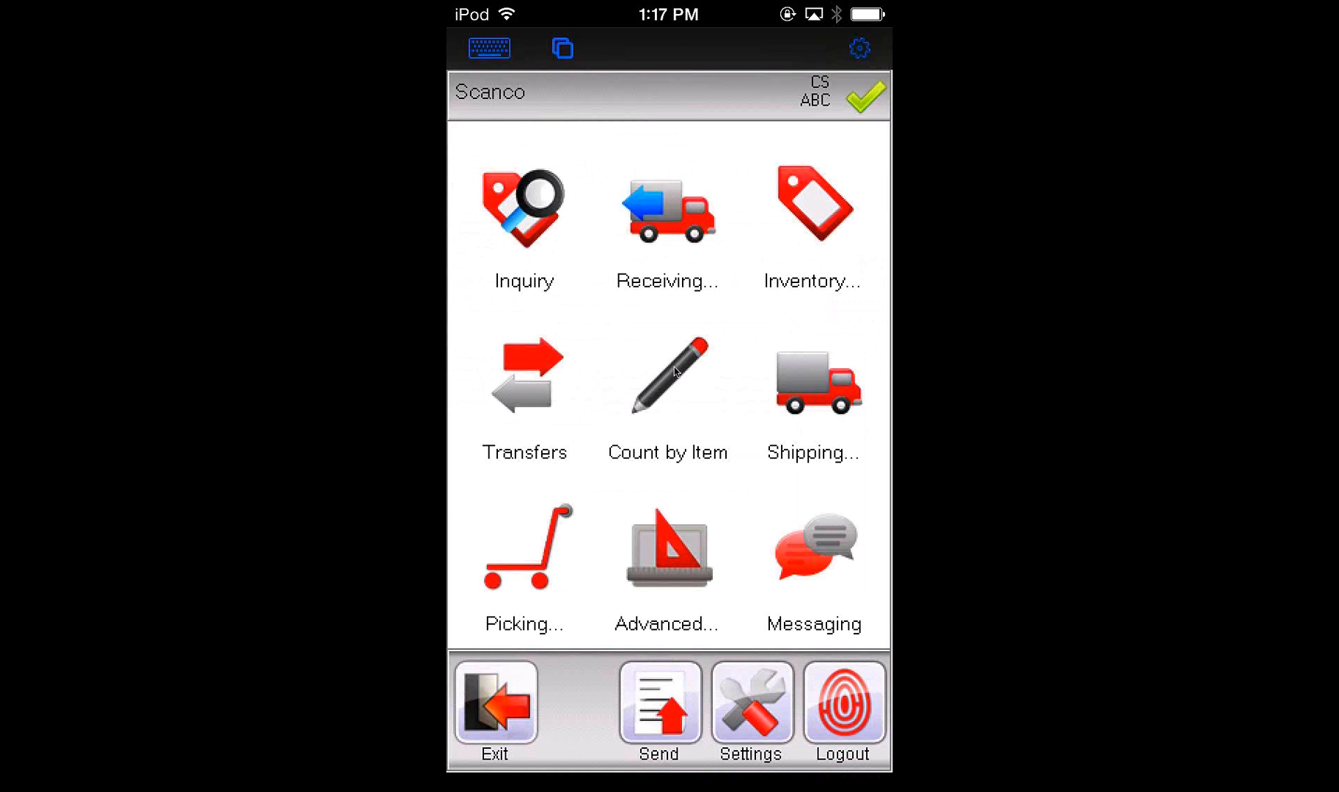
Start a Shipping entry with batch 00002, shipper ID 1, the sales order number and box 0001
click(816, 383)
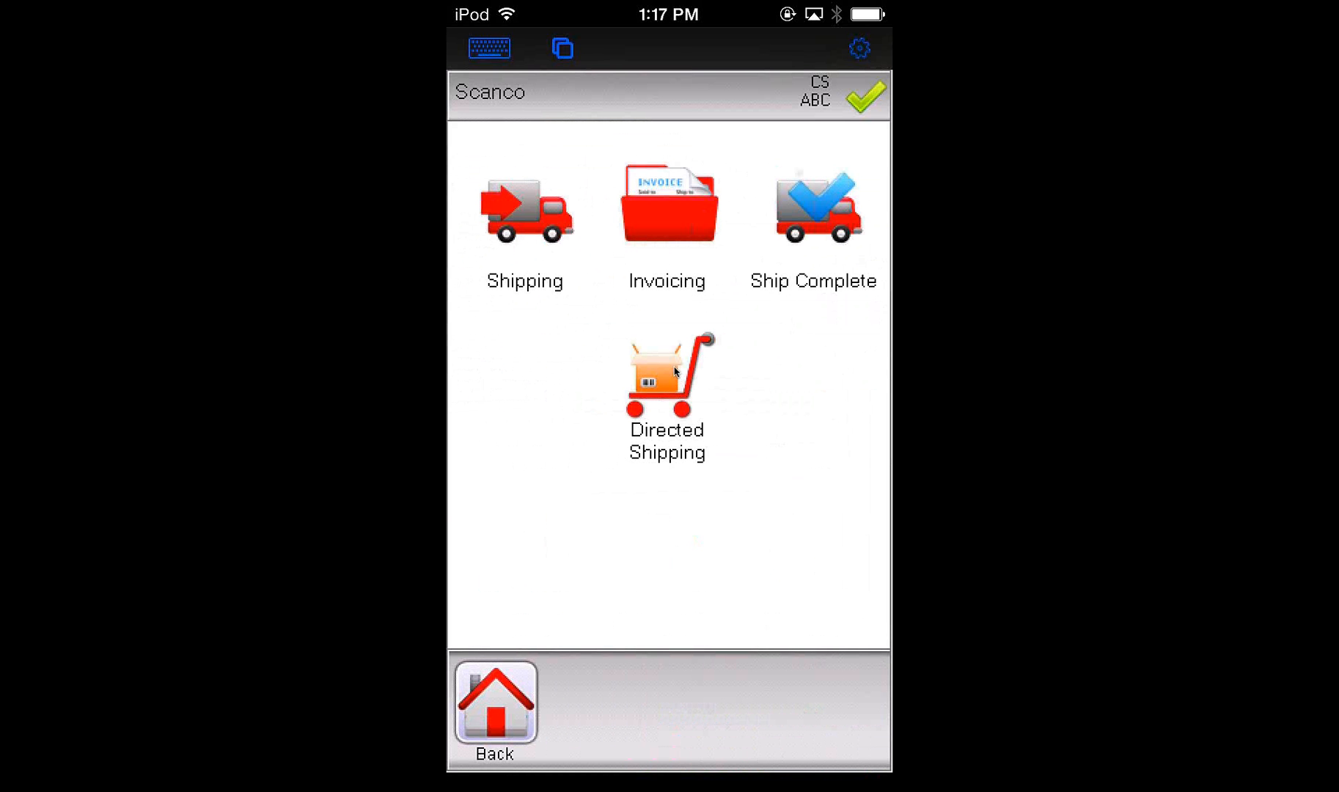
click(525, 212)
click(766, 701)
click(580, 739)
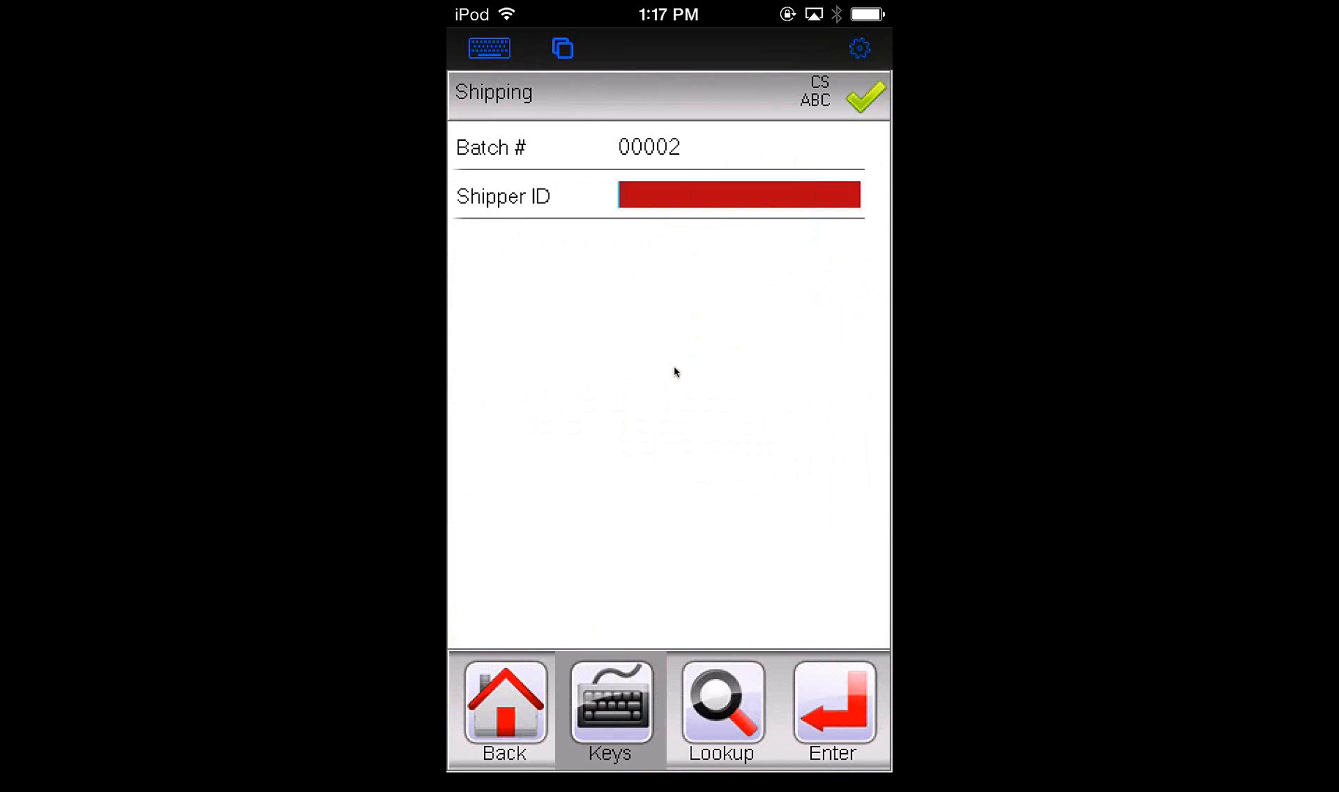
text(1)
key(Return)
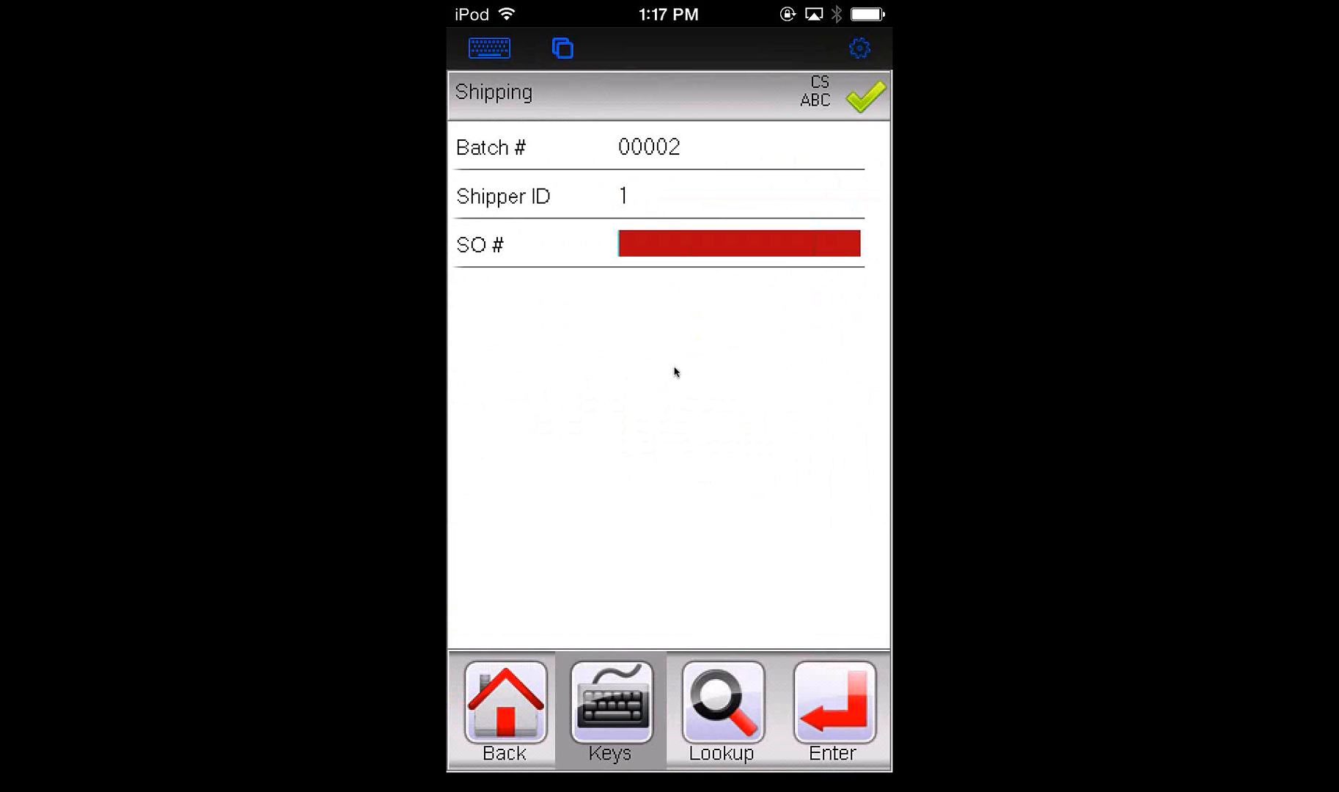
text(195)
key(Return)
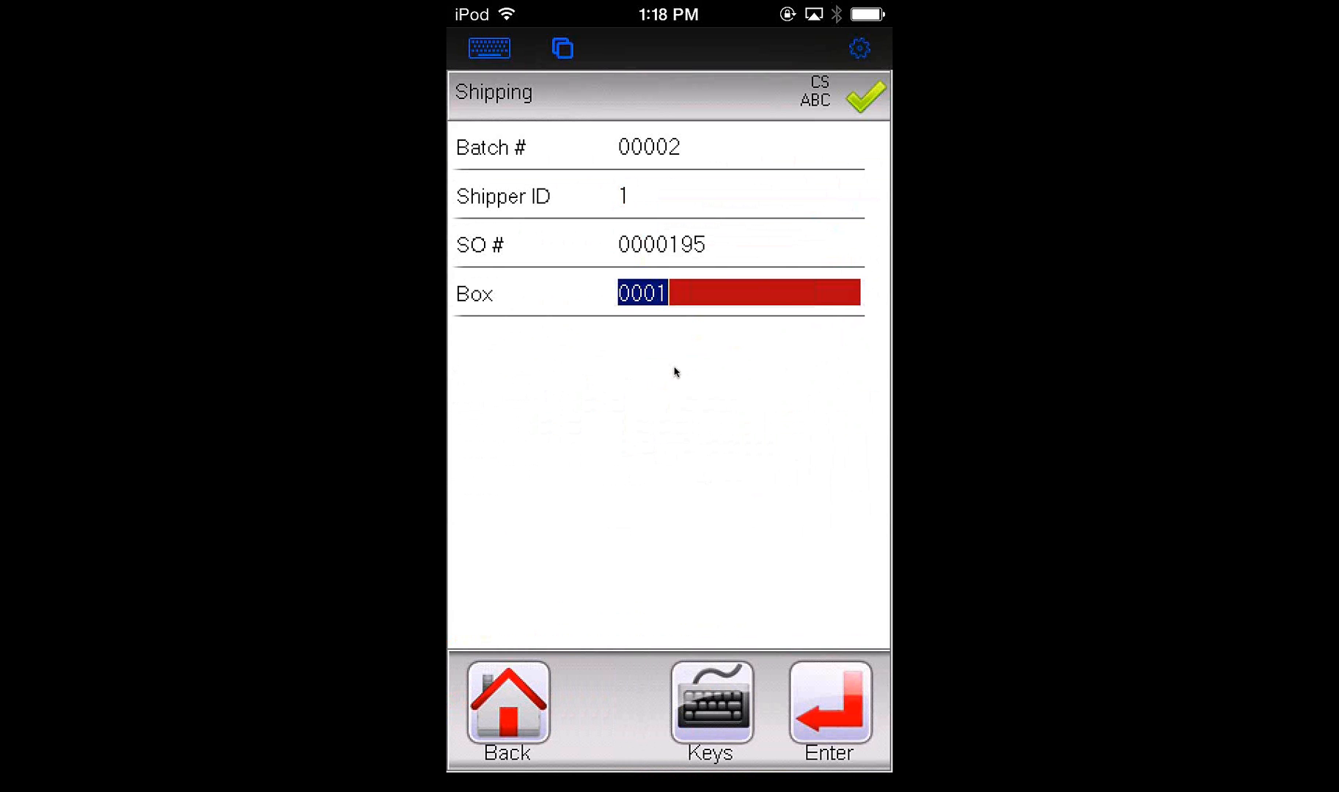
key(Return)
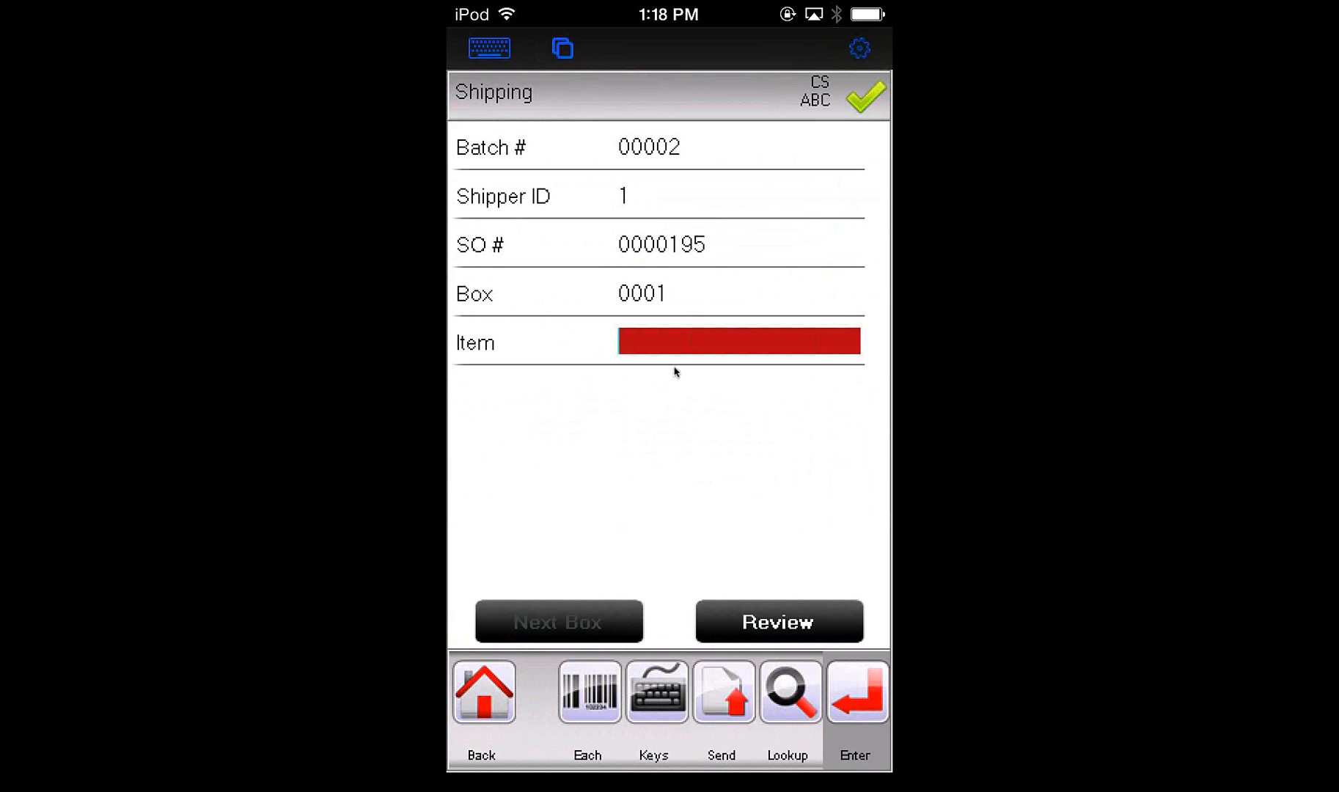
Add a quantity of 5 of item 1001-HON-H252 to box 0001 and advance to box 0002
text(1001-HON-H252)
key(Return)
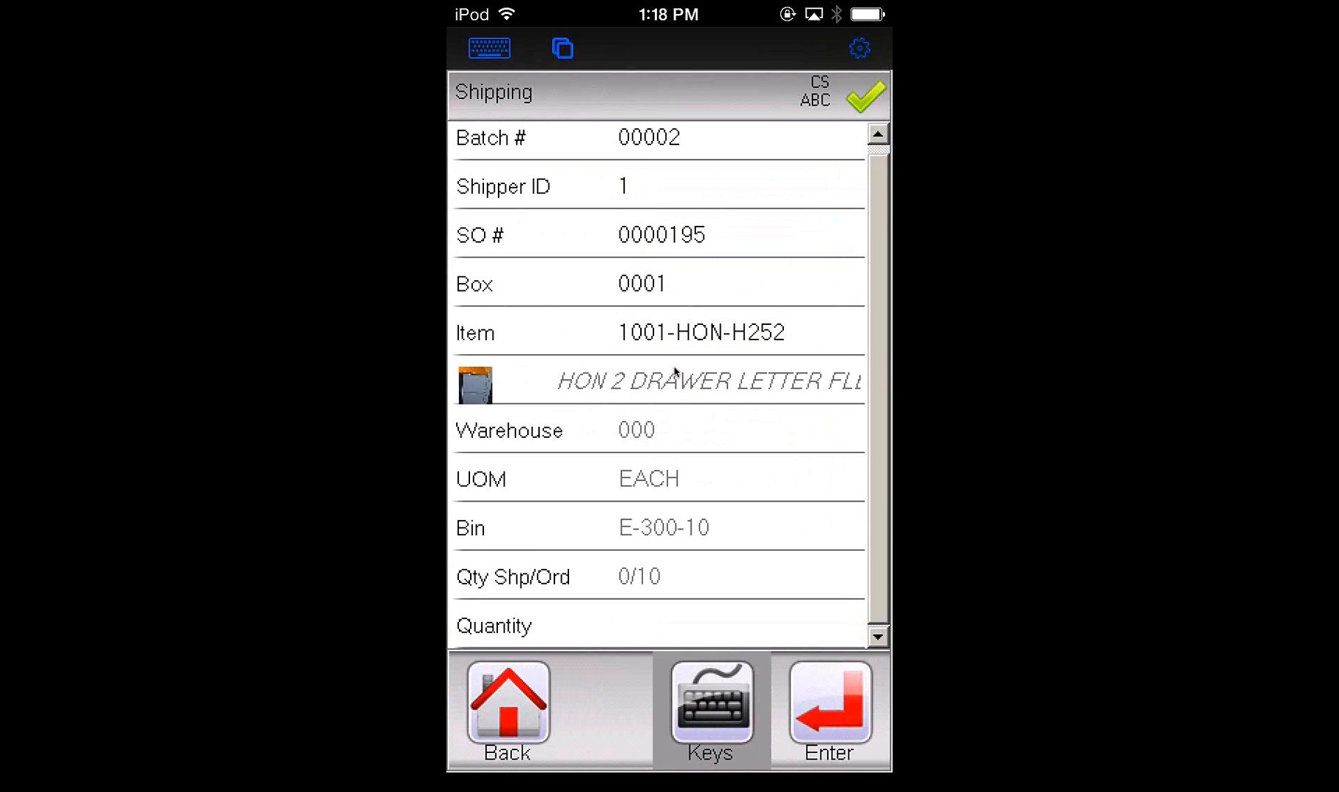
text(5)
key(Return)
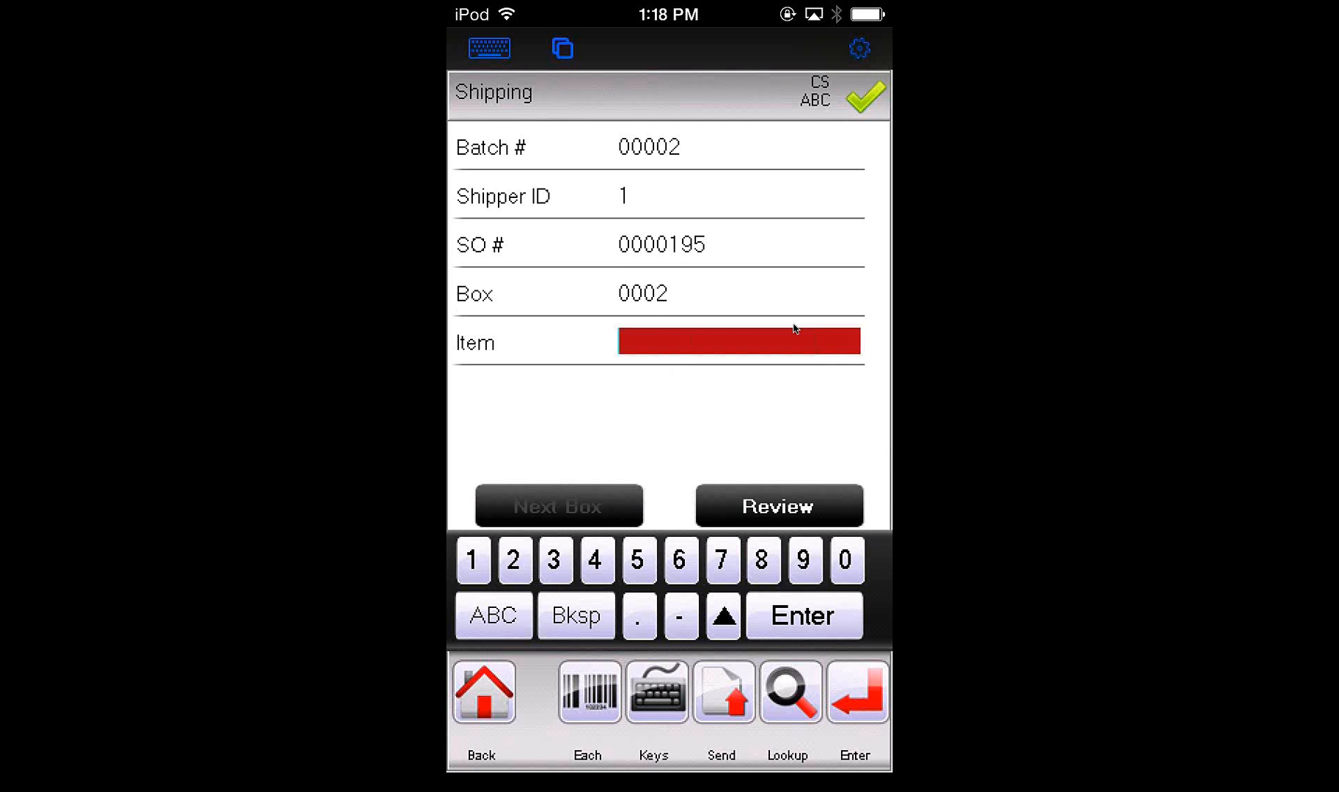
Try to add item 8971 to box 0002
text(8971)
key(Return)
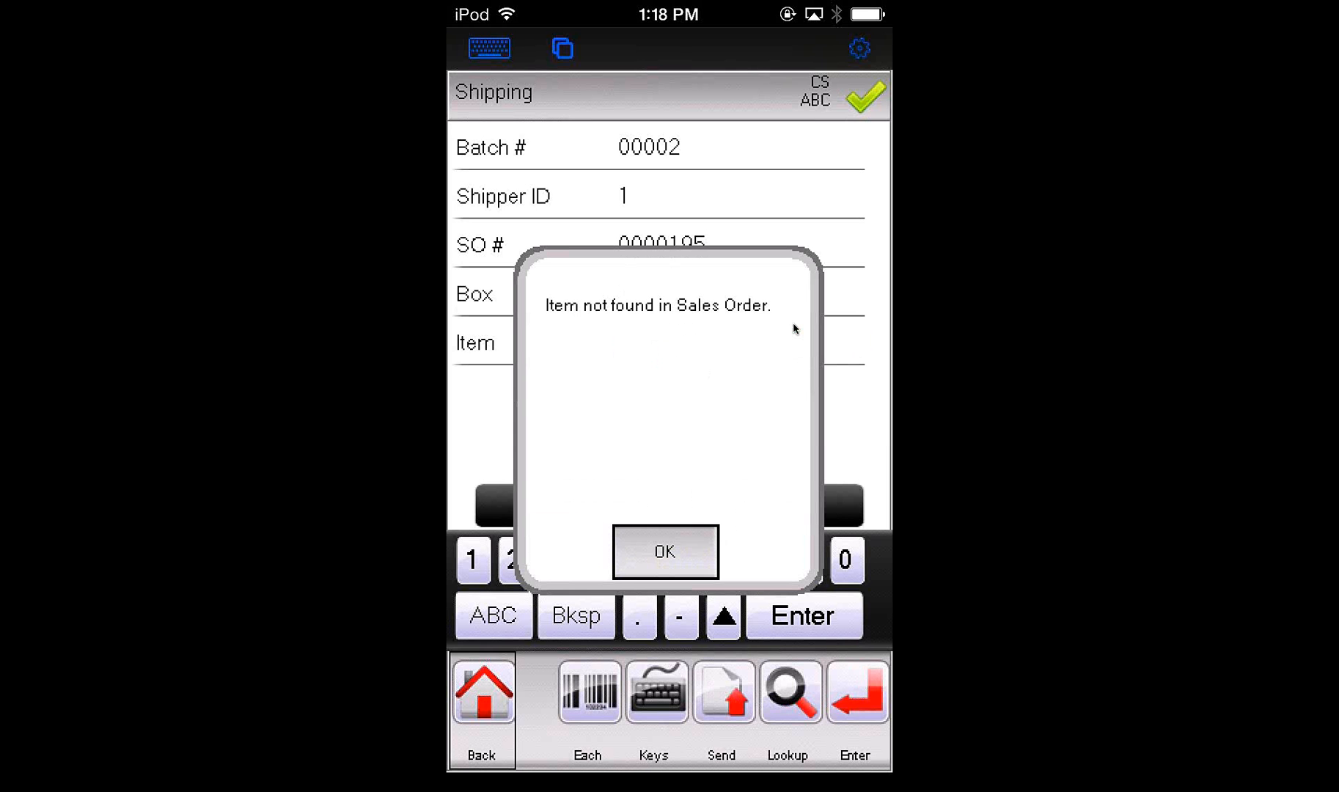
key(Return)
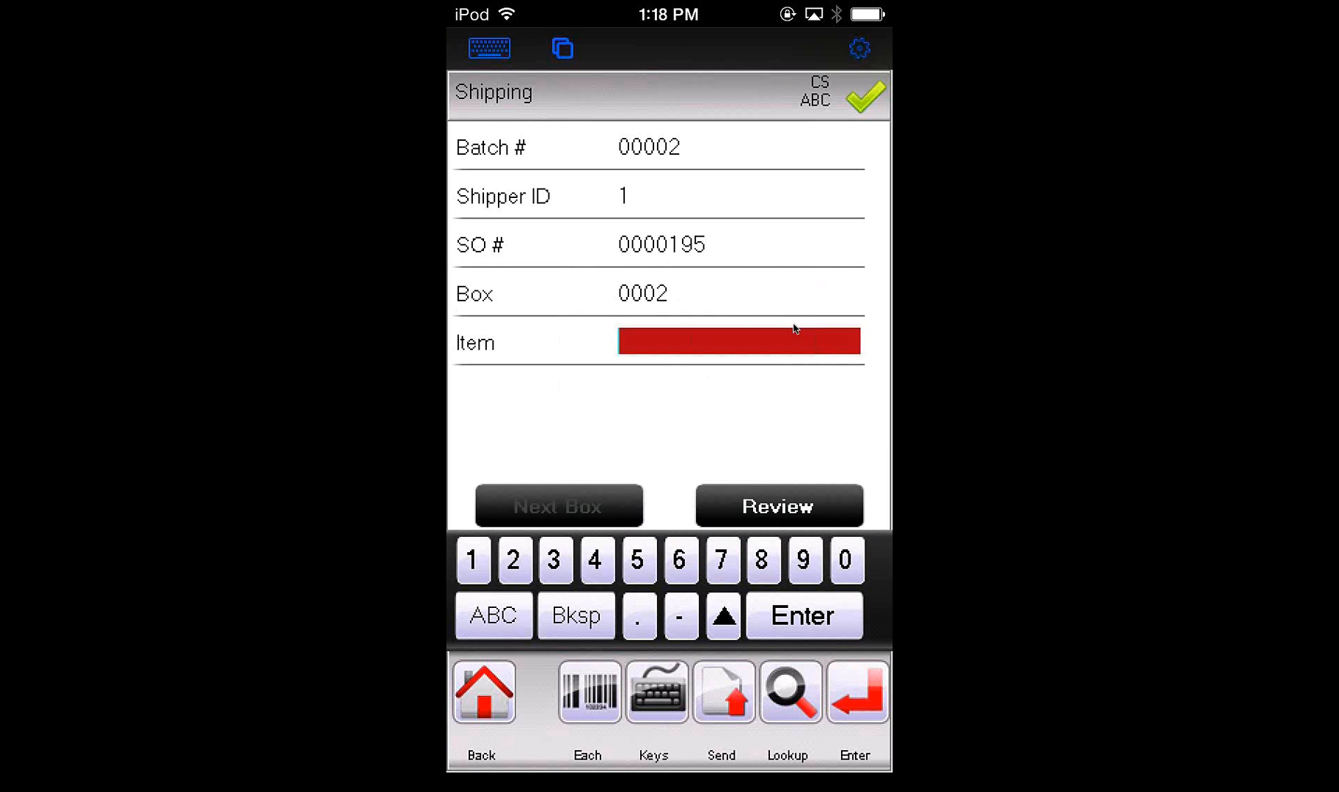
Add a quantity of 5 of item 1001-HON-H252 to box 0002
text(1001-HON-H252)
key(Return)
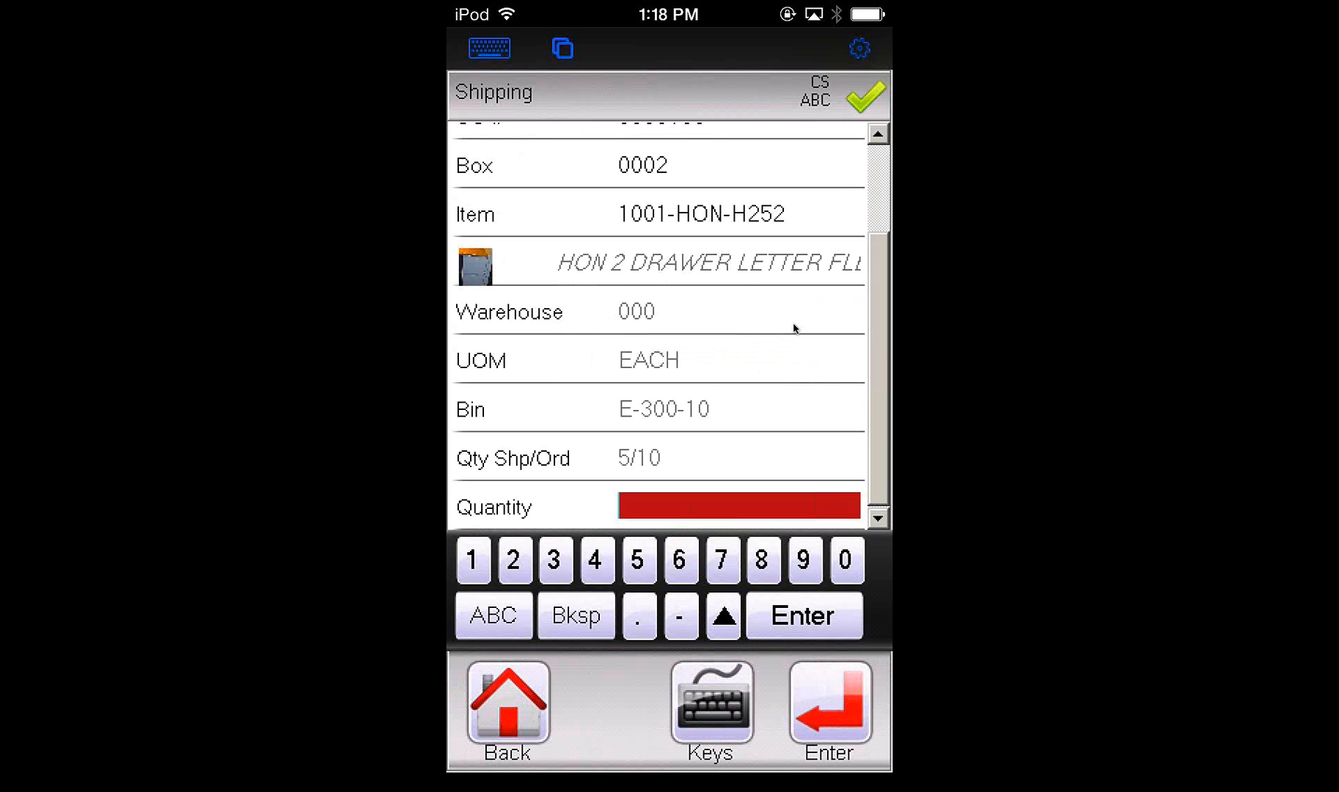
text(5)
key(Return)
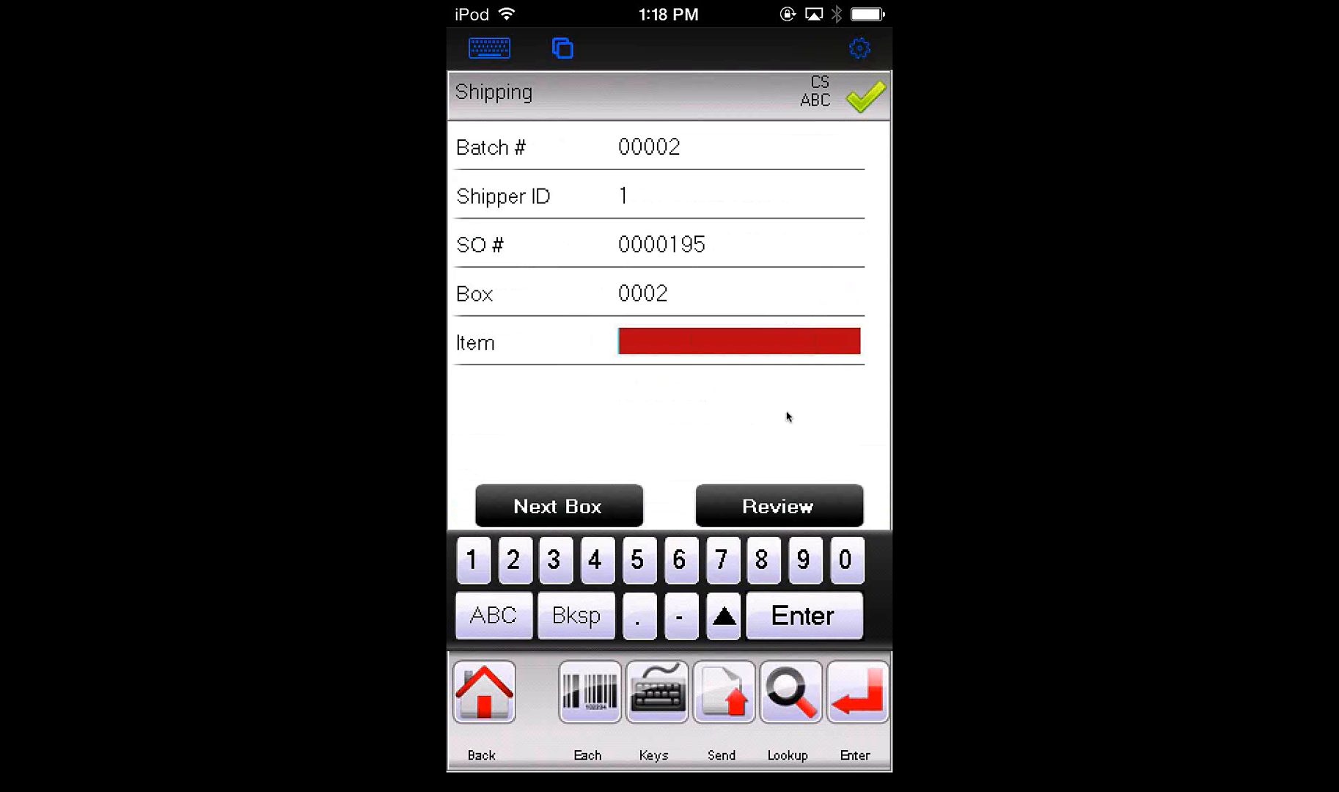
Look up unresolved items on the sales order and submit the shipping data, declining to continue collecting for the short order
click(790, 692)
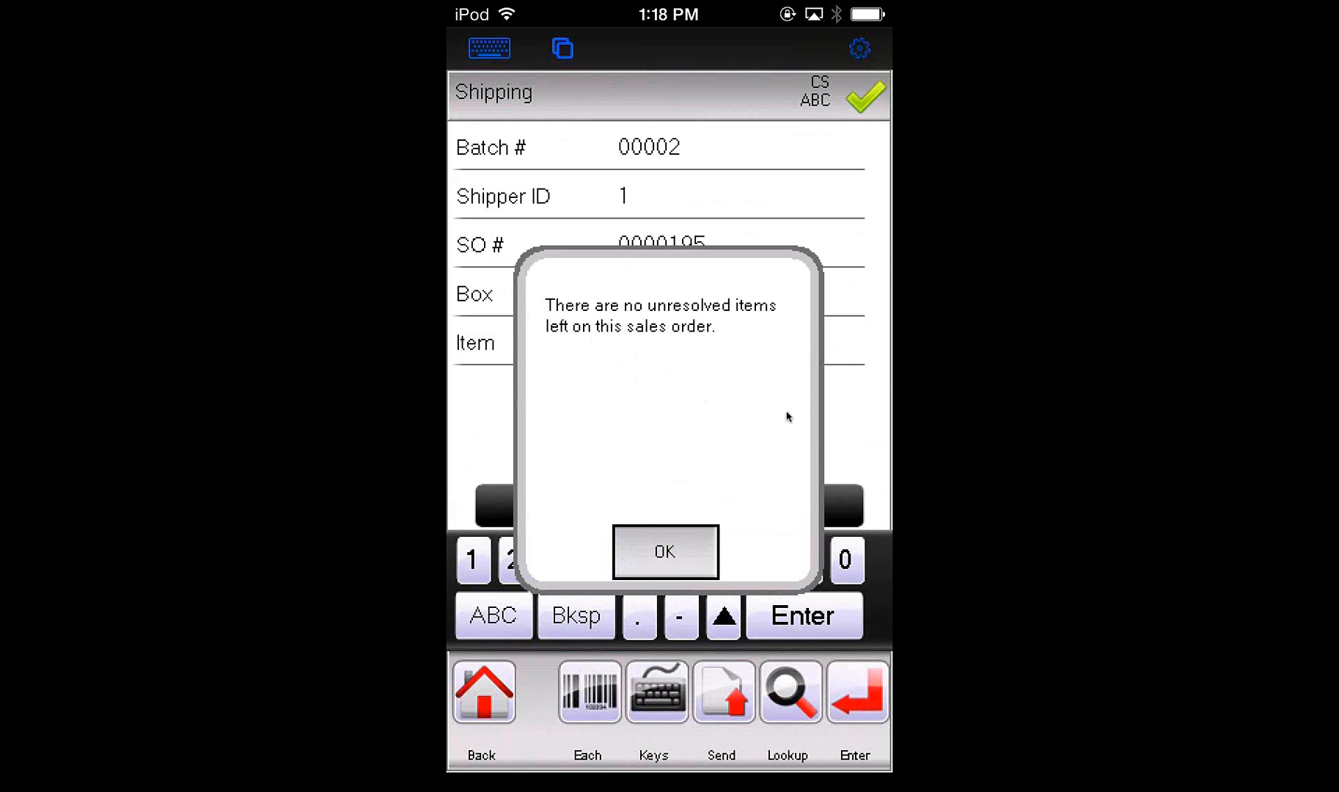
key(Return)
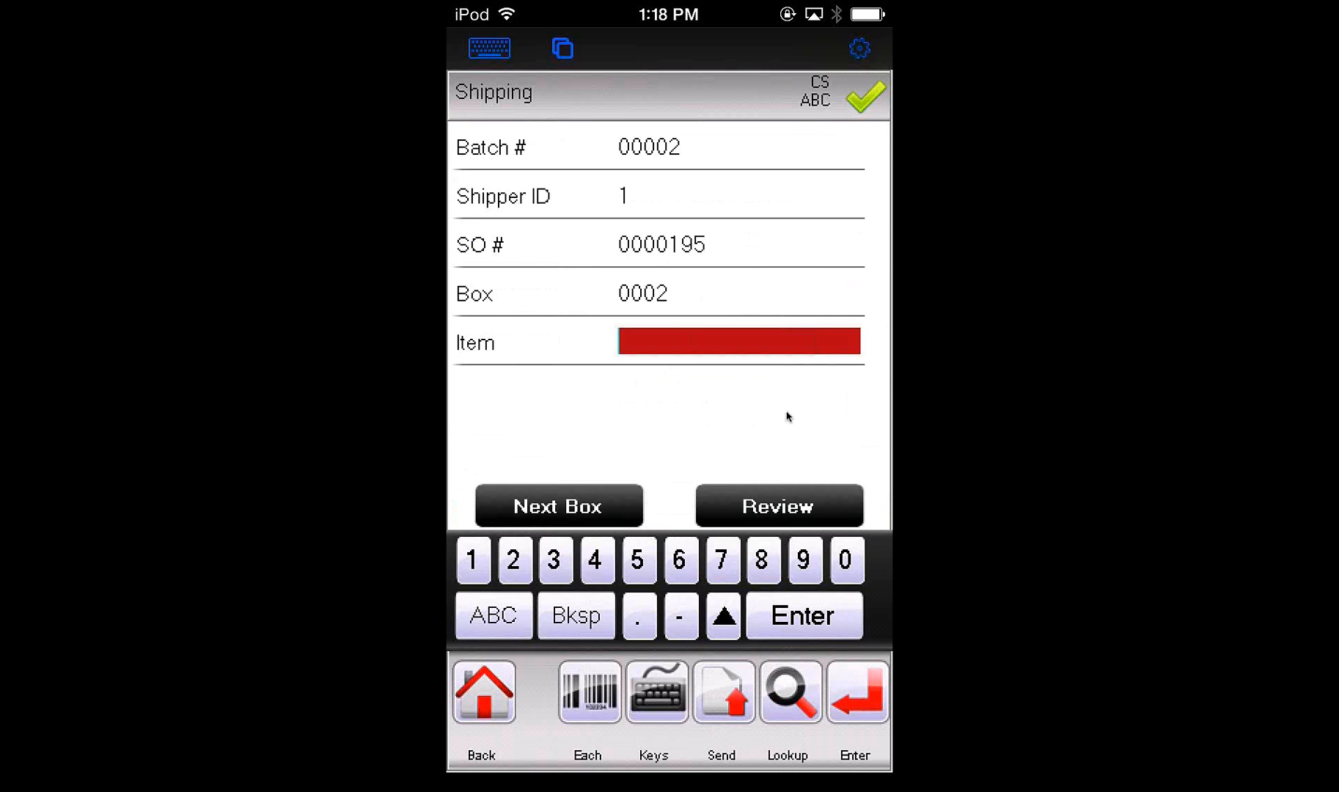
key(Return)
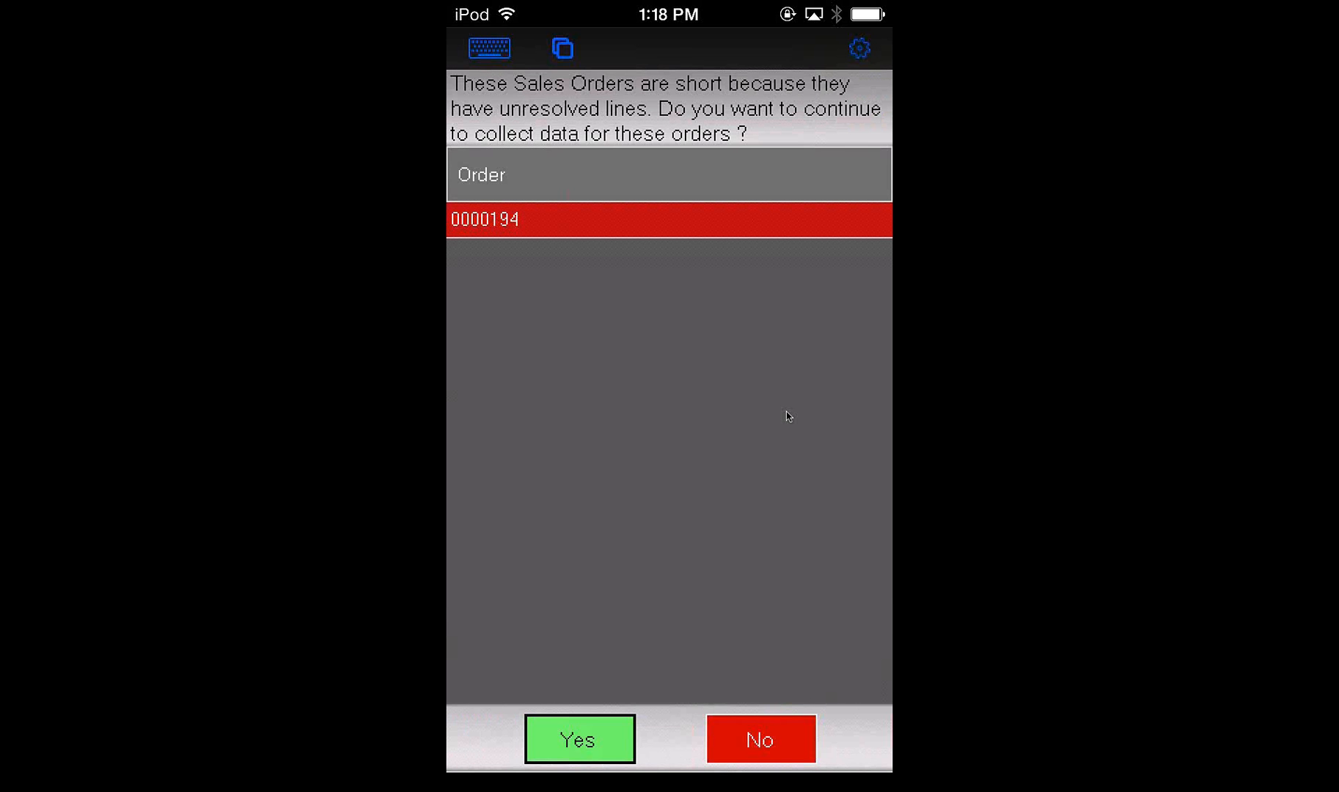
key(Tab)
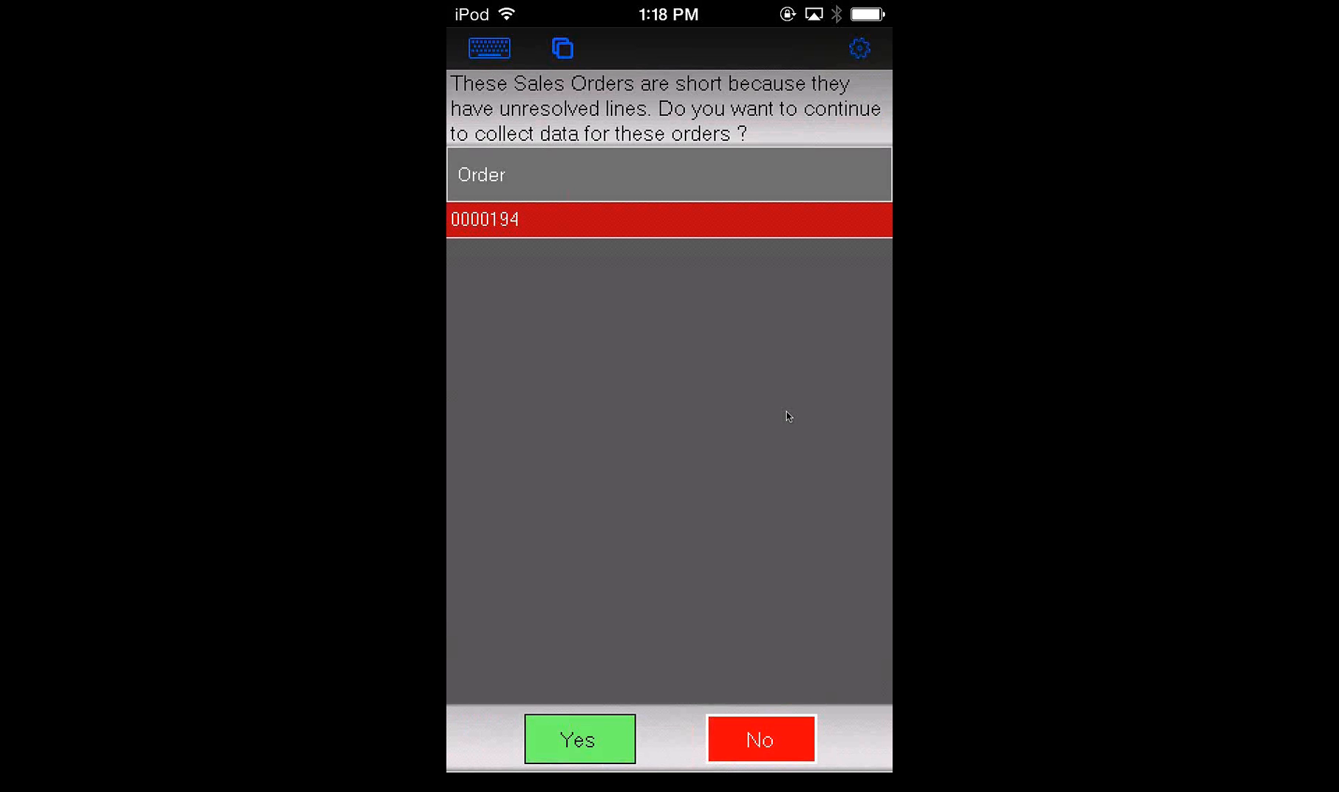
key(Return)
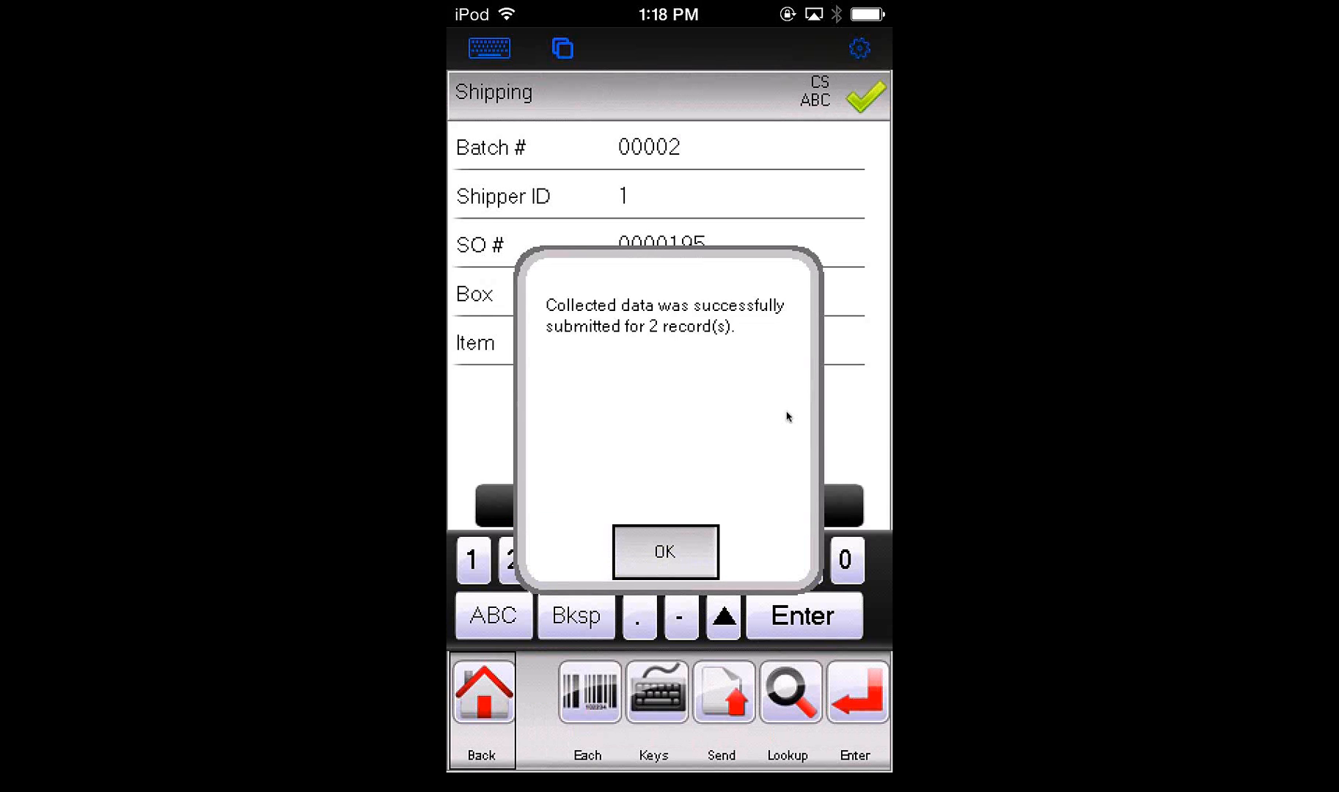
key(Return)
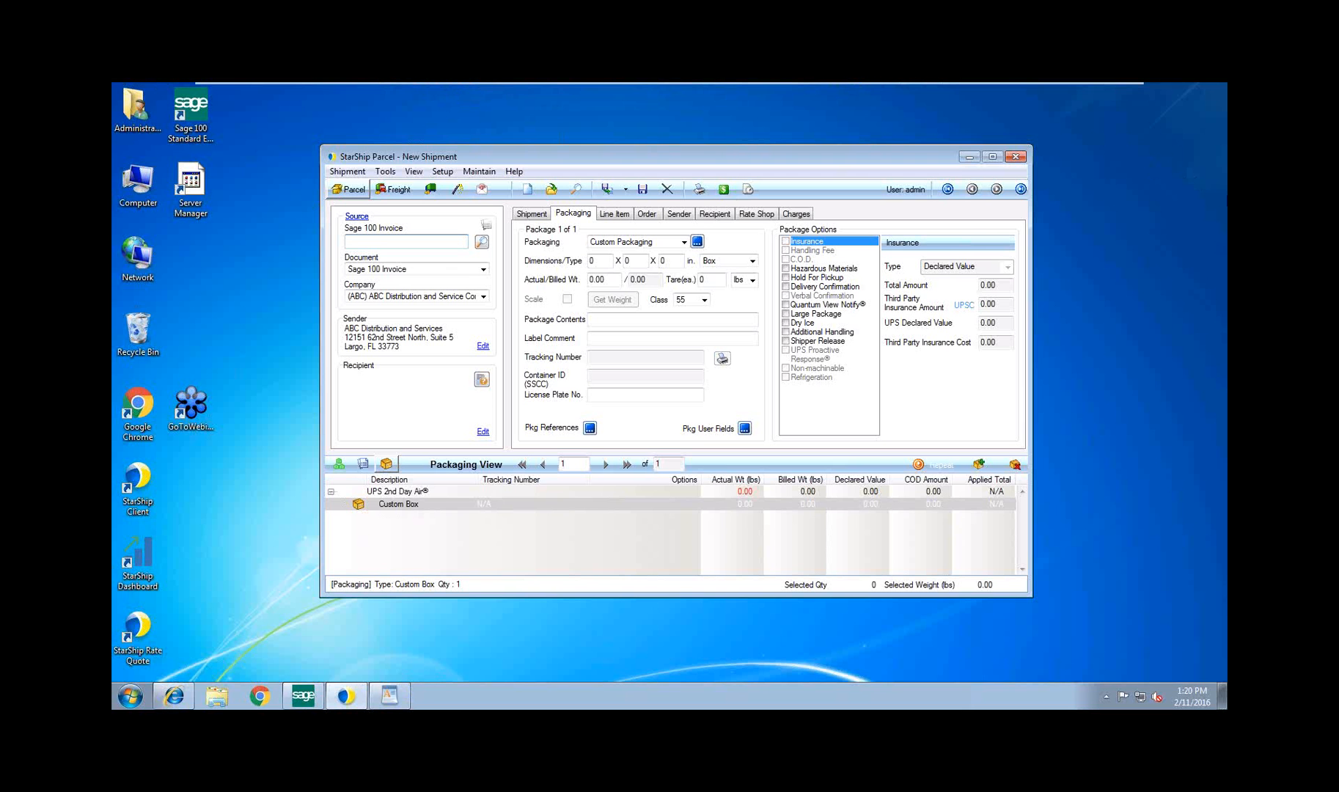
Switch to StarShip Parcel, load the Sage 100 invoice by its number and show the shipment details
text(5)
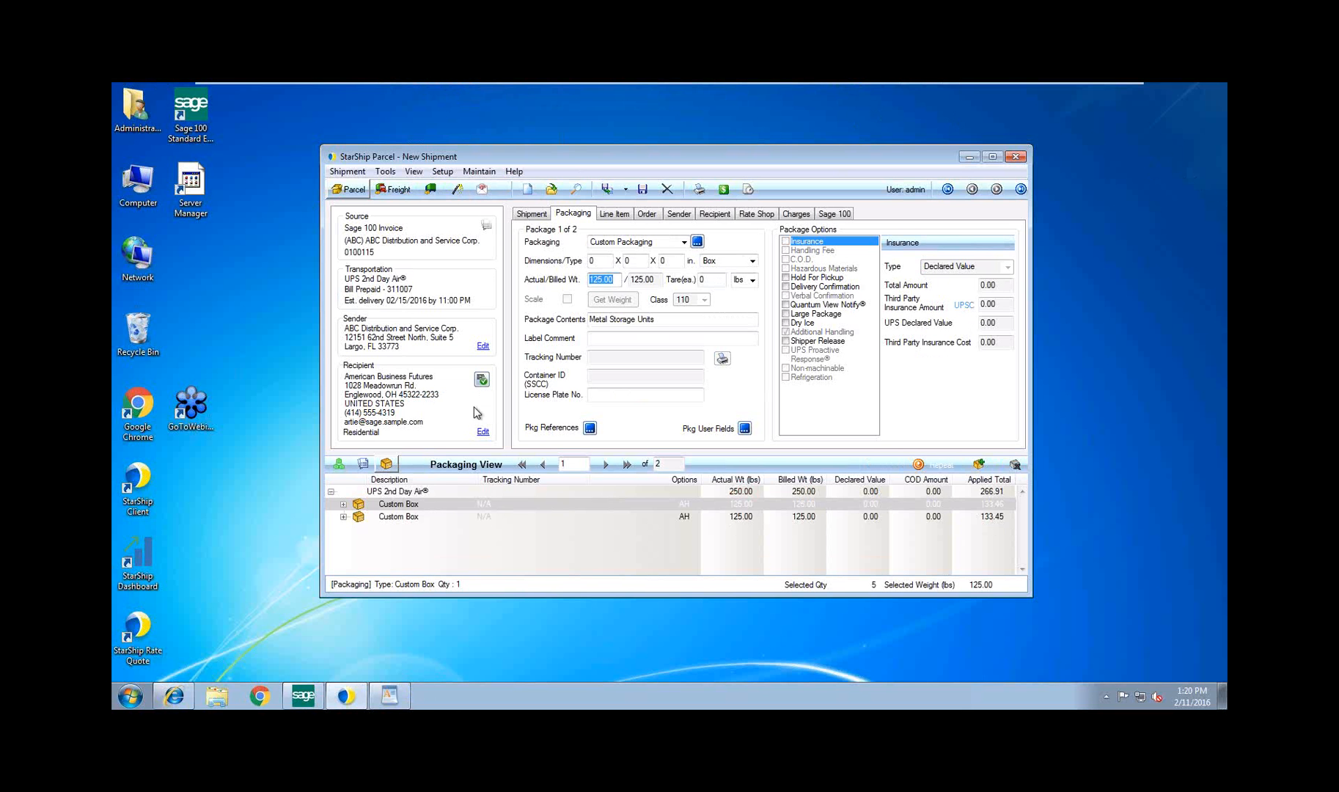
click(530, 215)
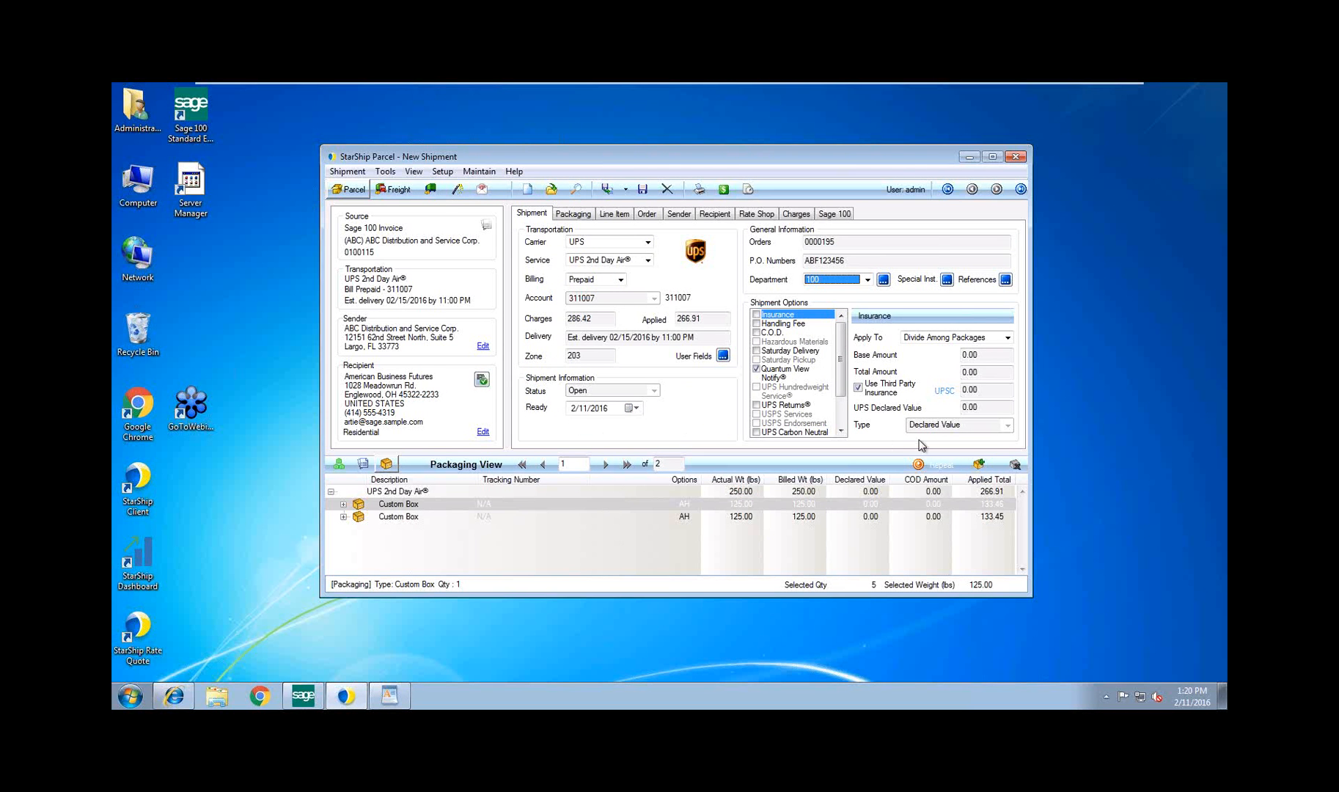
Review the Quantum View Notify notification details and expand the items packed in both custom boxes
click(784, 377)
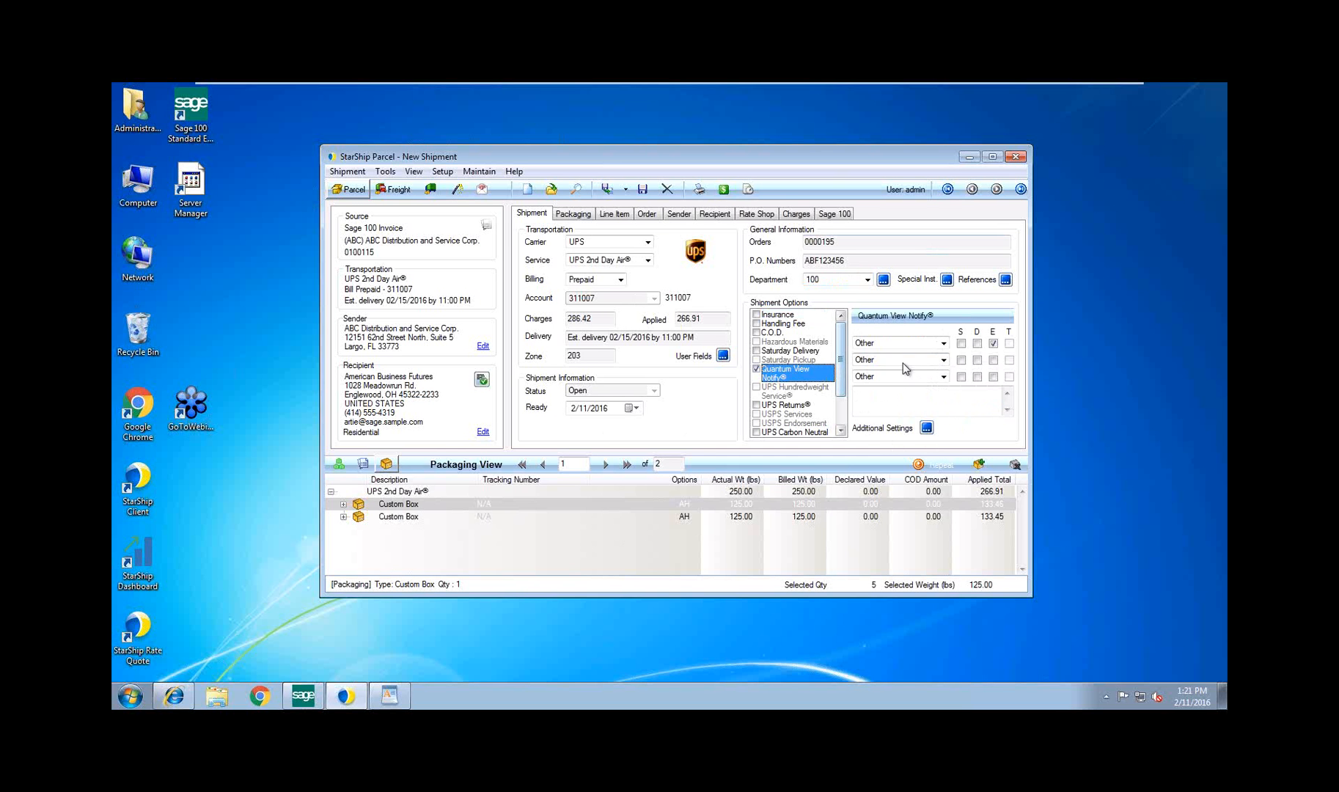
click(927, 430)
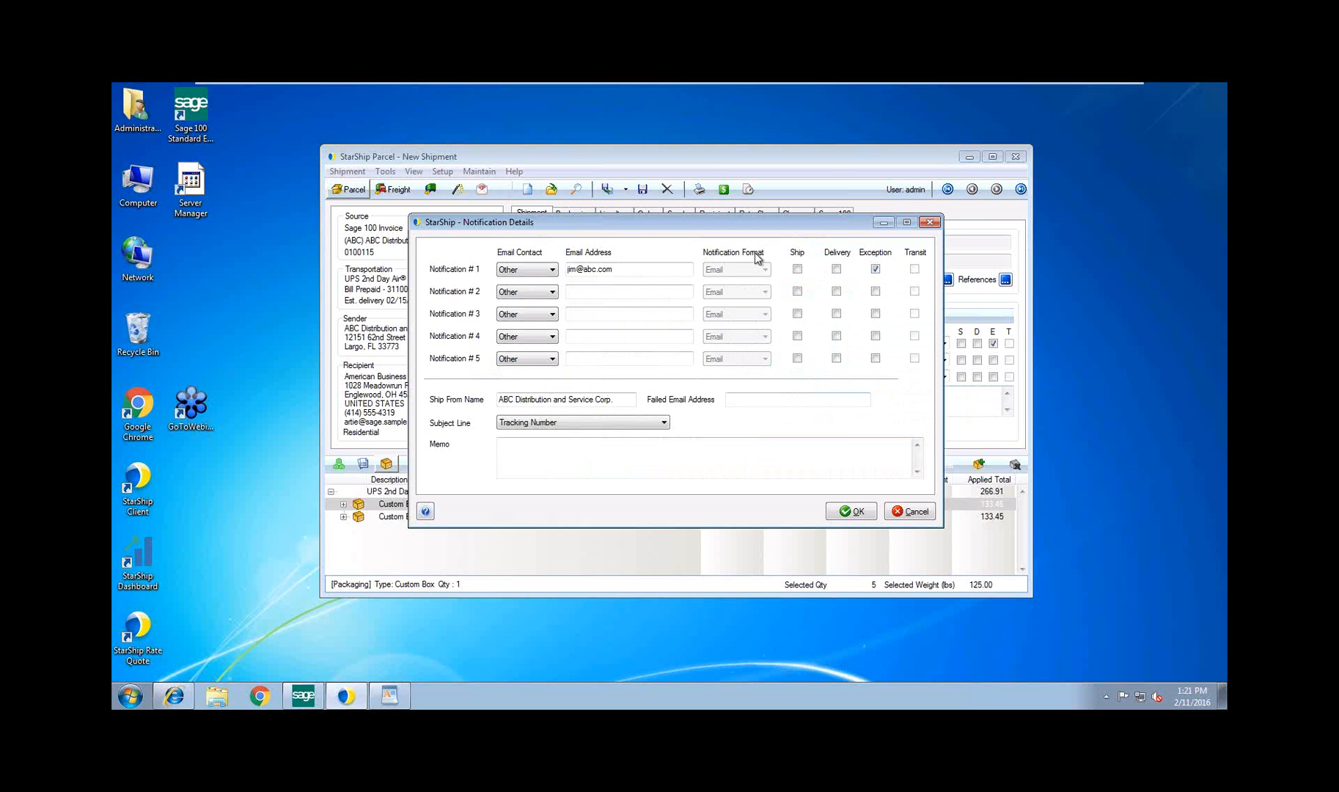
click(641, 269)
drag(622, 269, 564, 269)
click(929, 232)
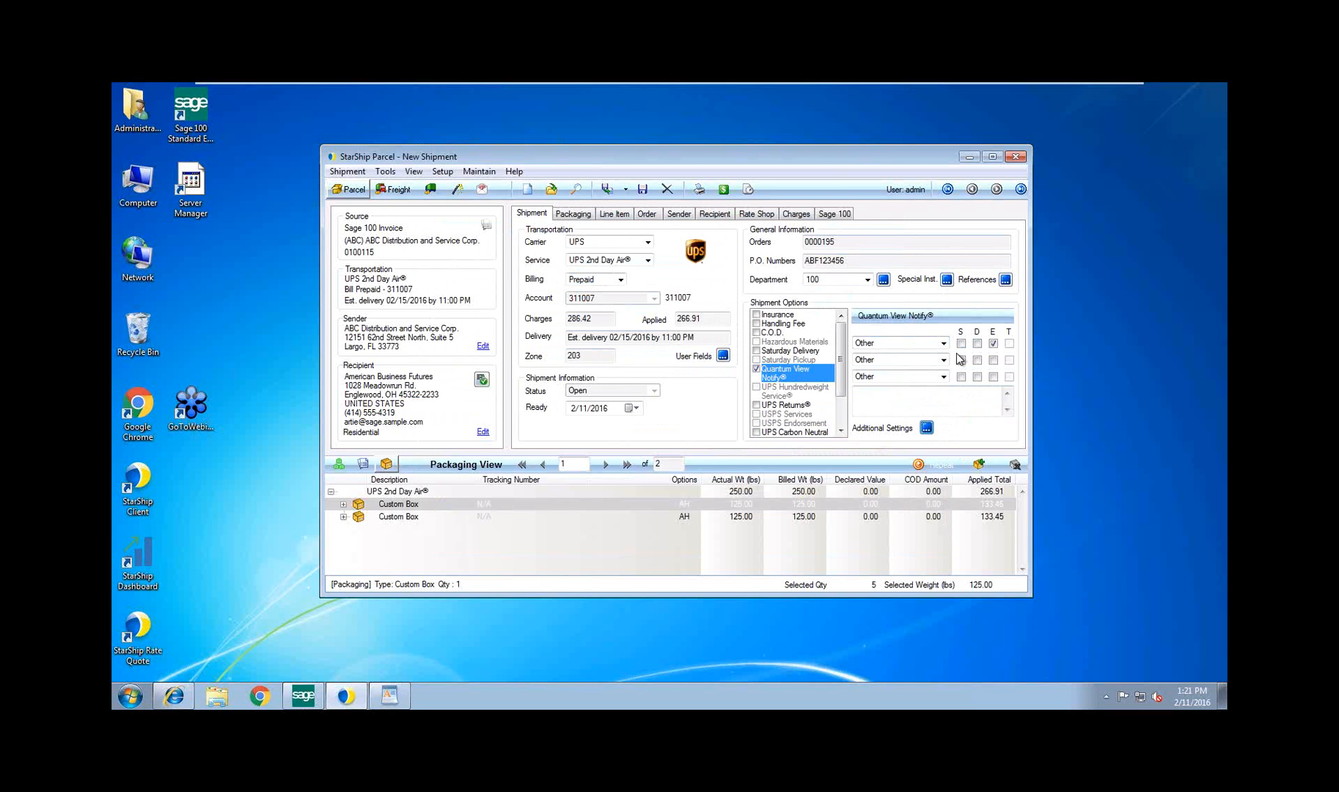
right_click(345, 510)
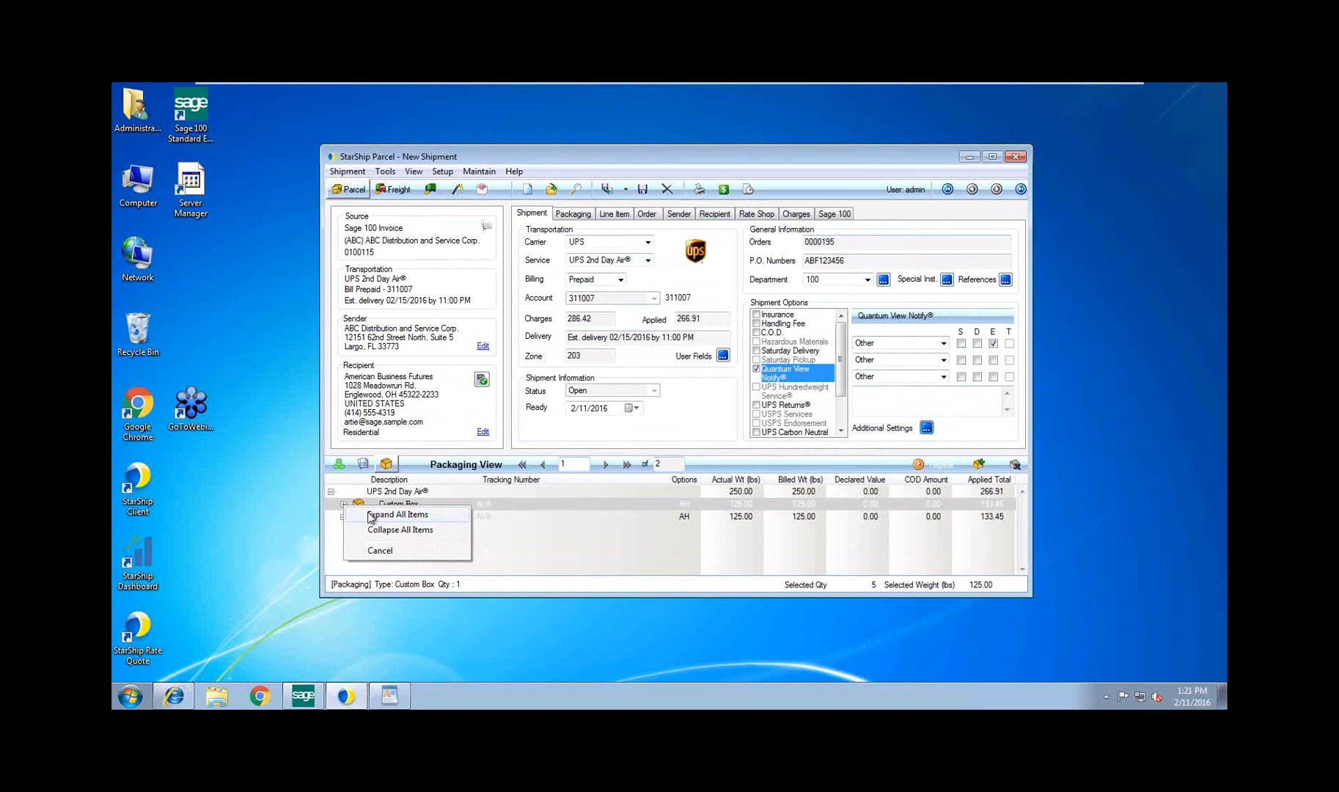
click(402, 517)
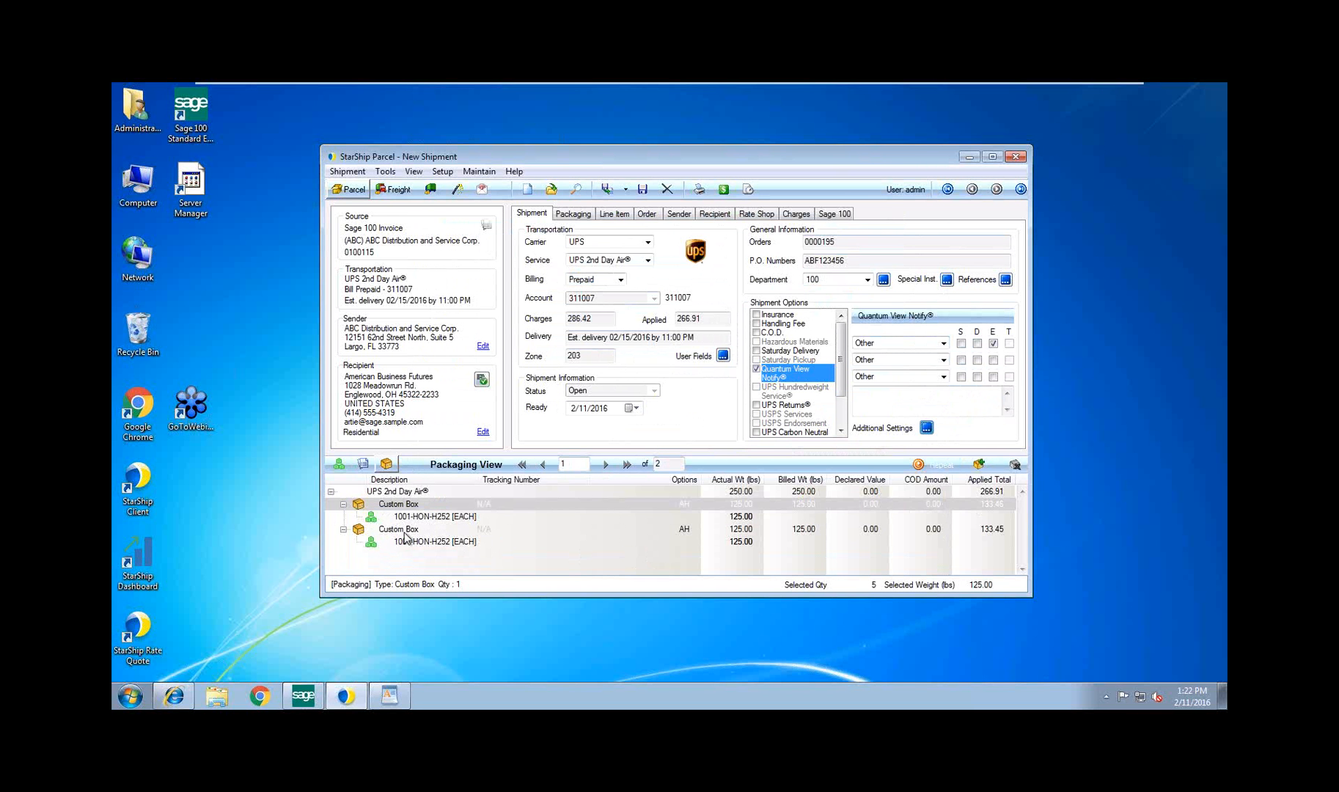
Rate shop the shipment across all carriers and select the UPS Ground Freight quote
click(724, 190)
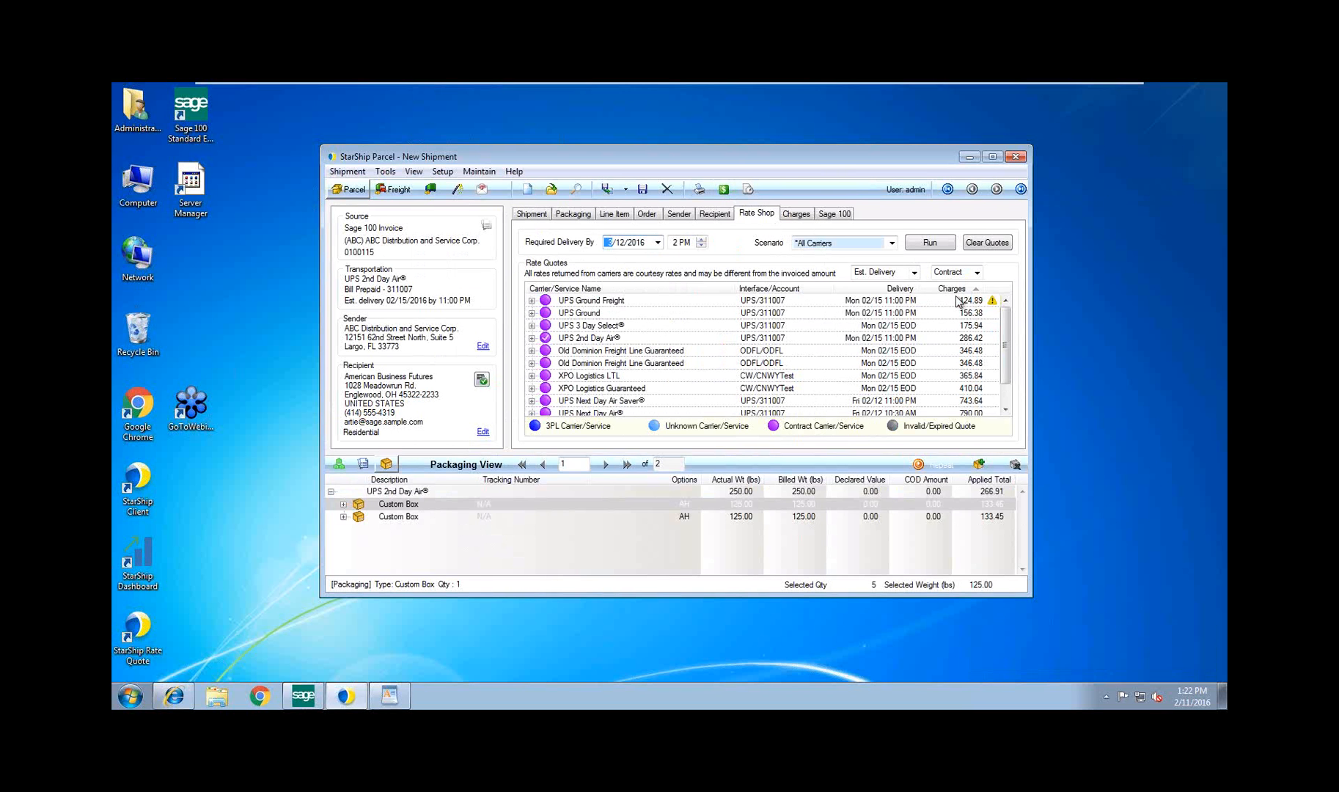
click(546, 296)
click(545, 300)
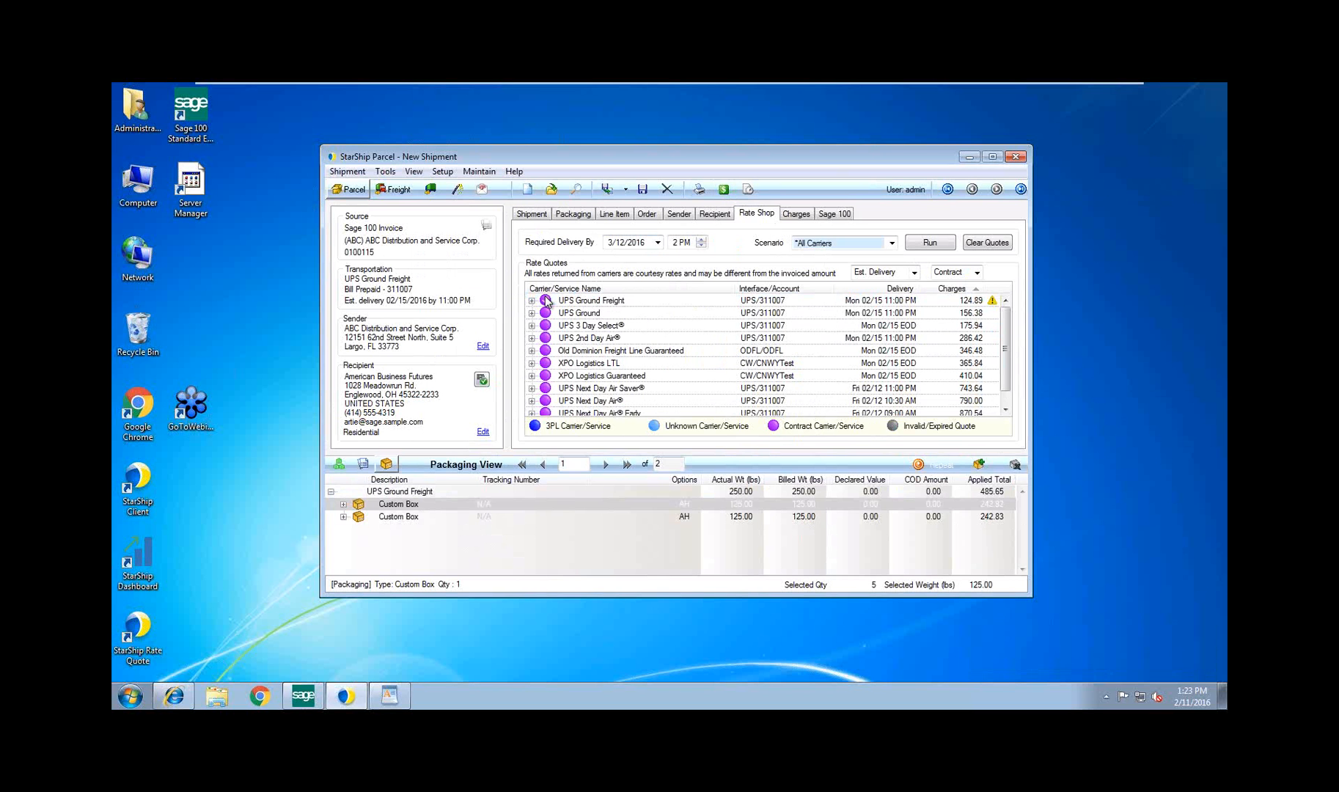
Display the charges for the entire shipment and examine the freight rule behind the total applied freight
click(804, 216)
click(661, 241)
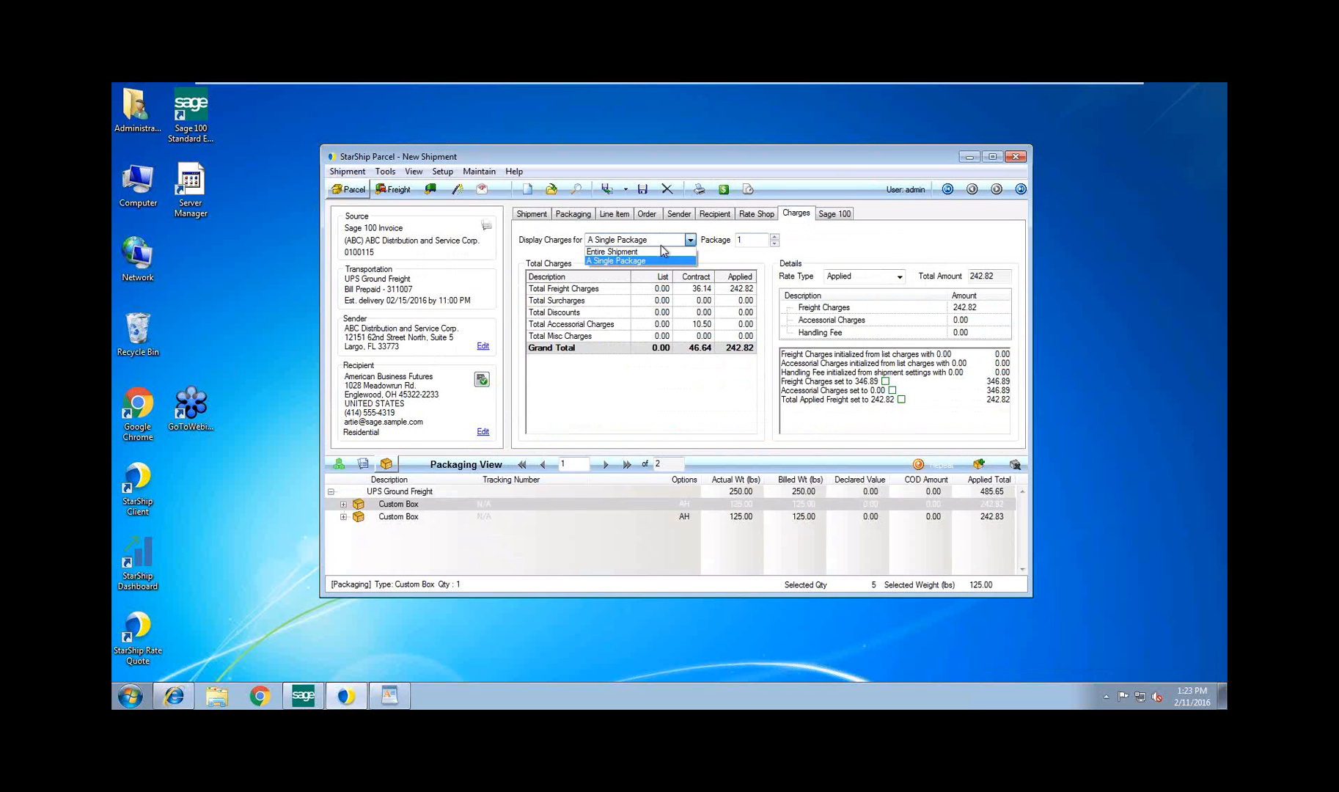
click(658, 252)
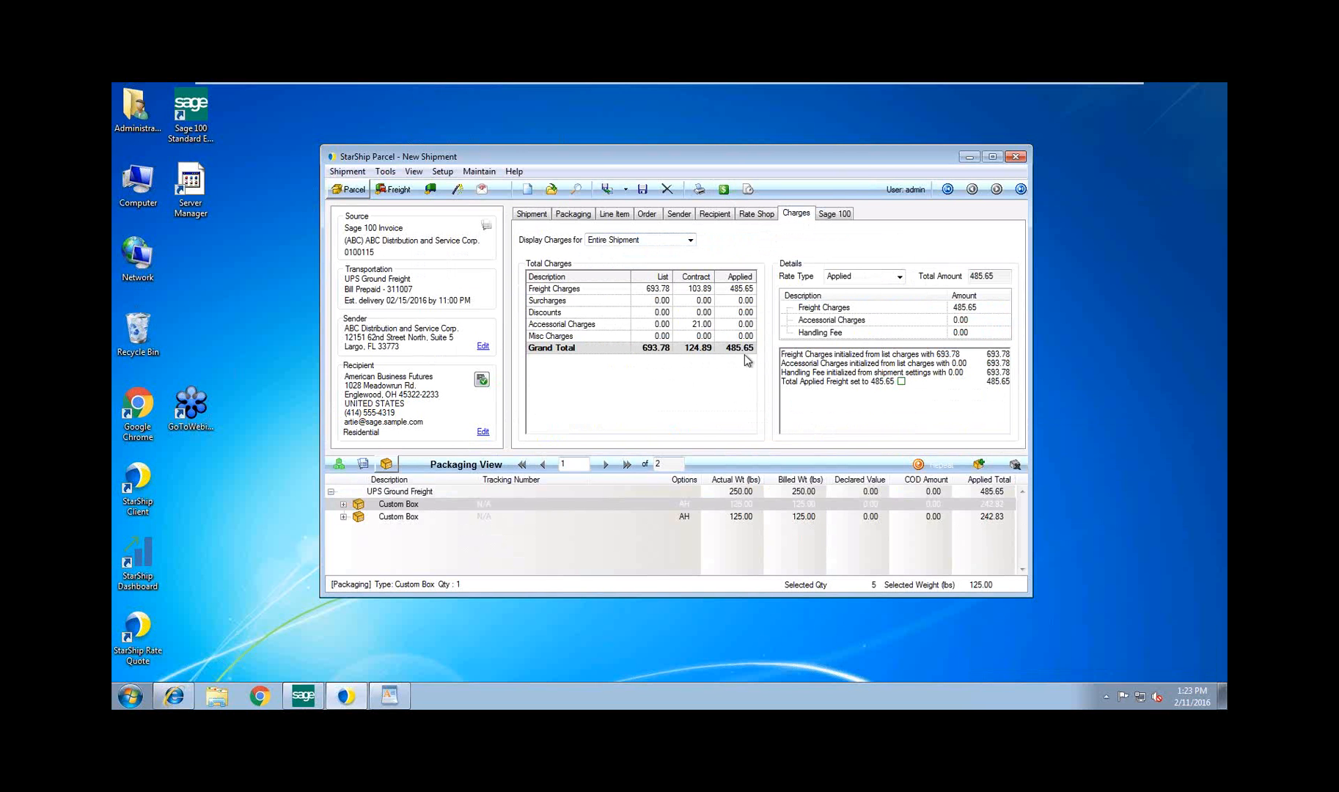
click(900, 382)
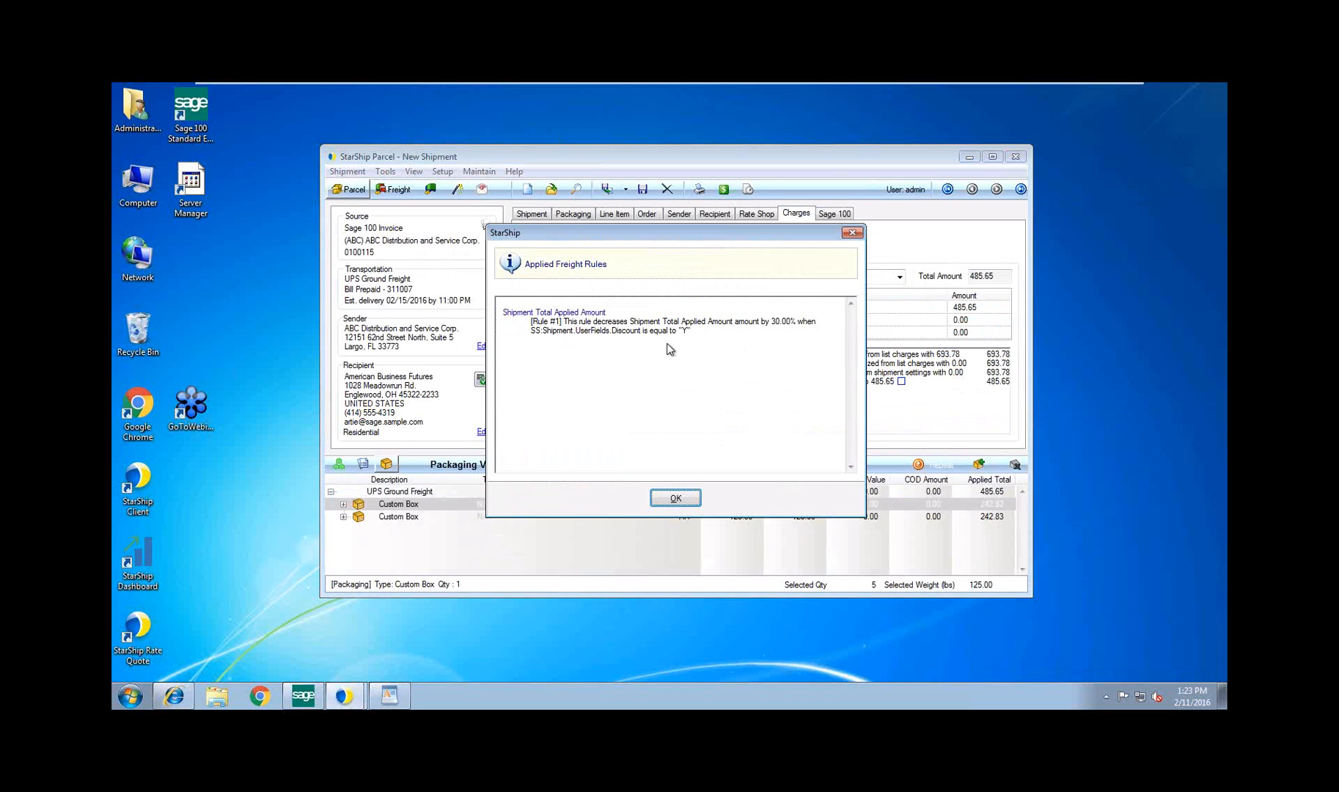
click(679, 502)
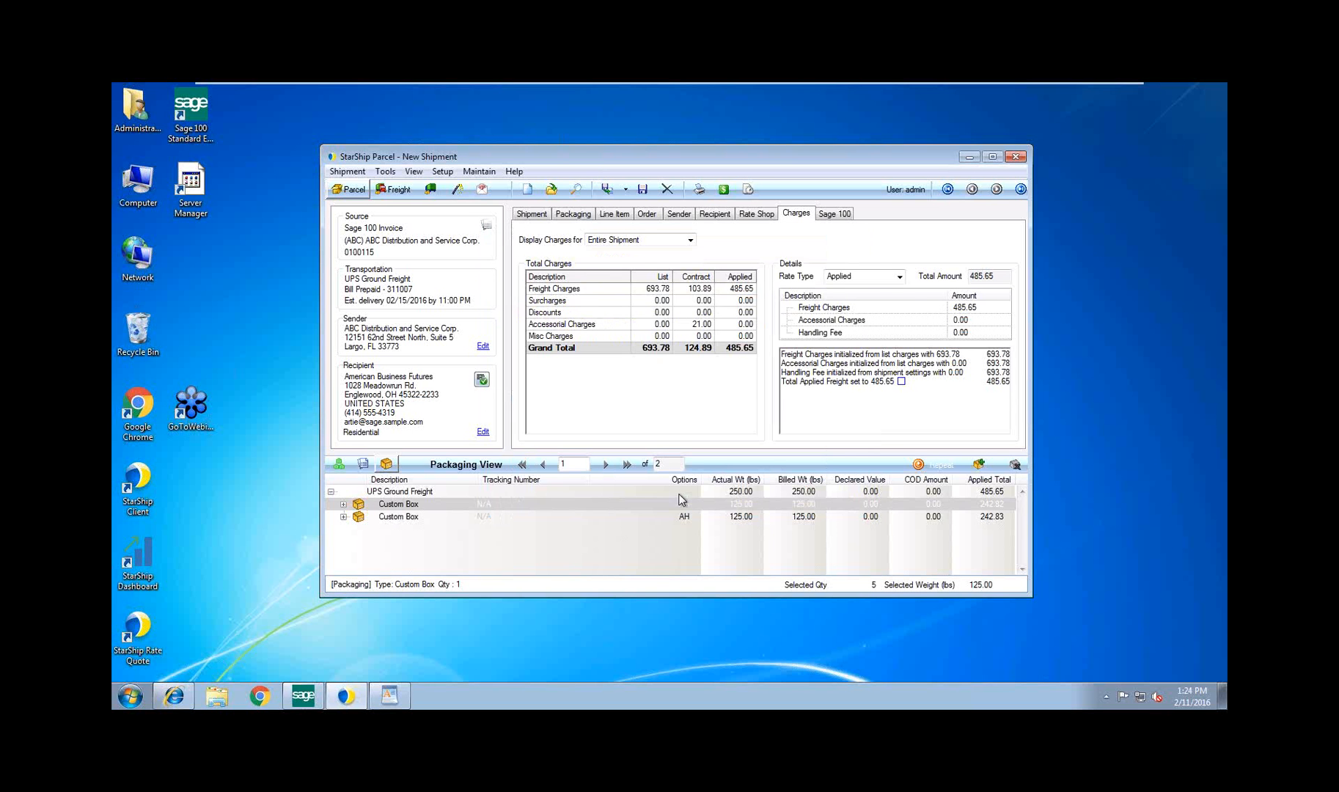
Process the UPS Ground Freight shipment and review the combined shipping label and packing list for both packages
click(754, 213)
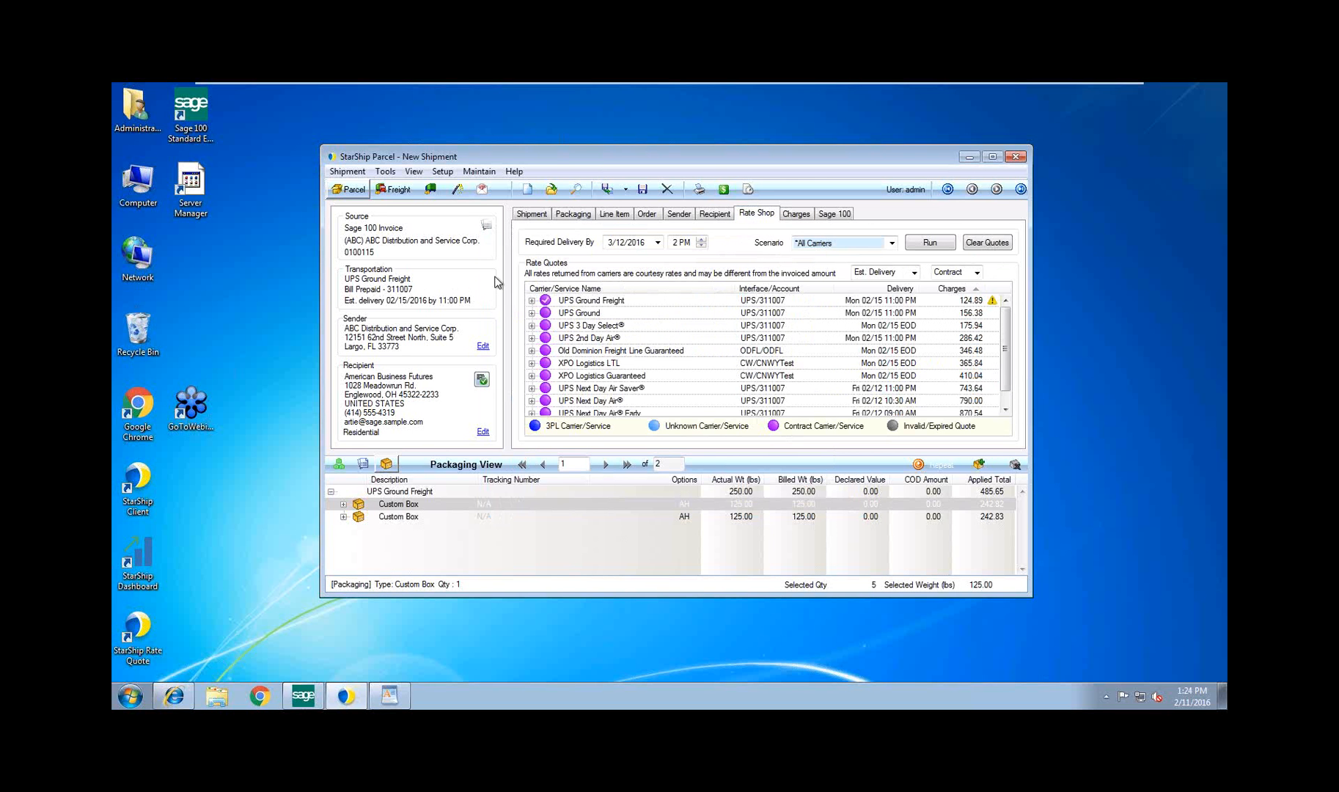
click(612, 190)
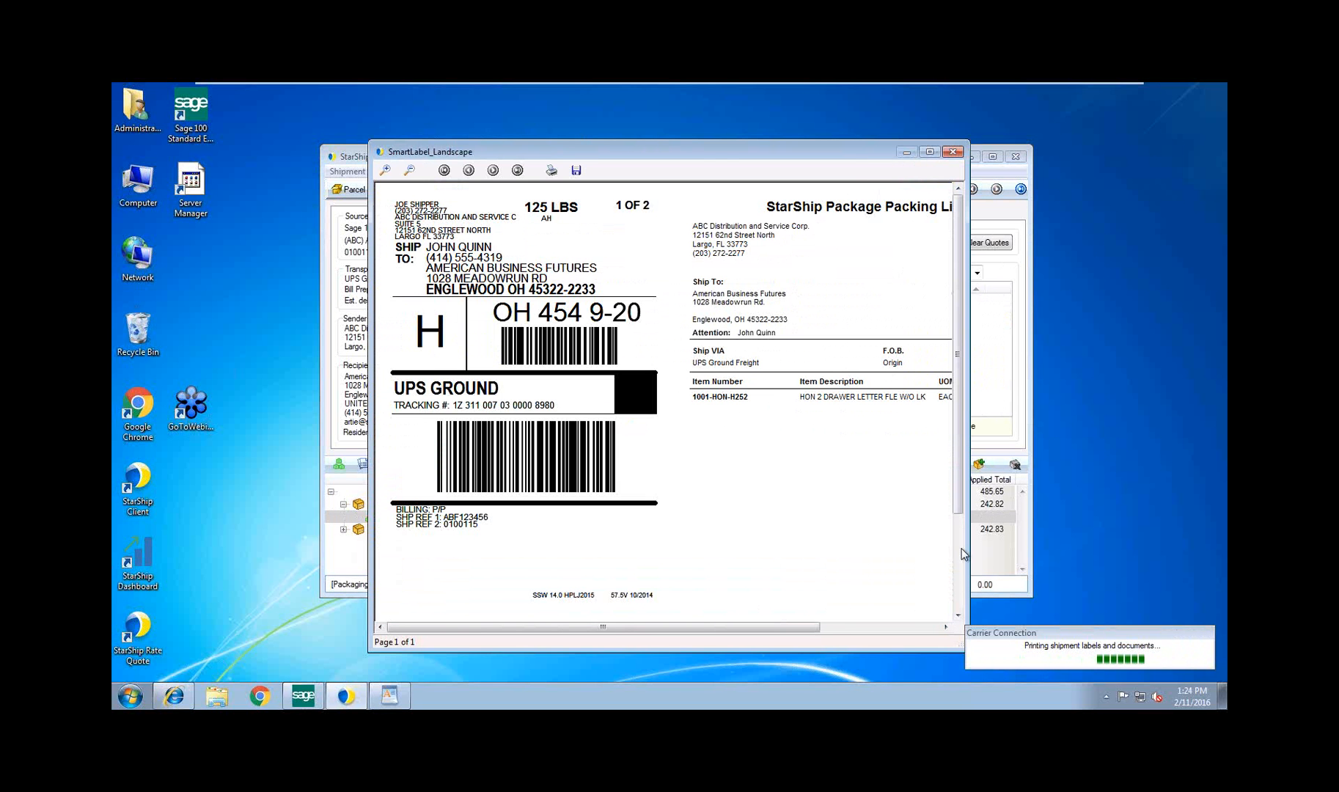
drag(707, 141, 579, 96)
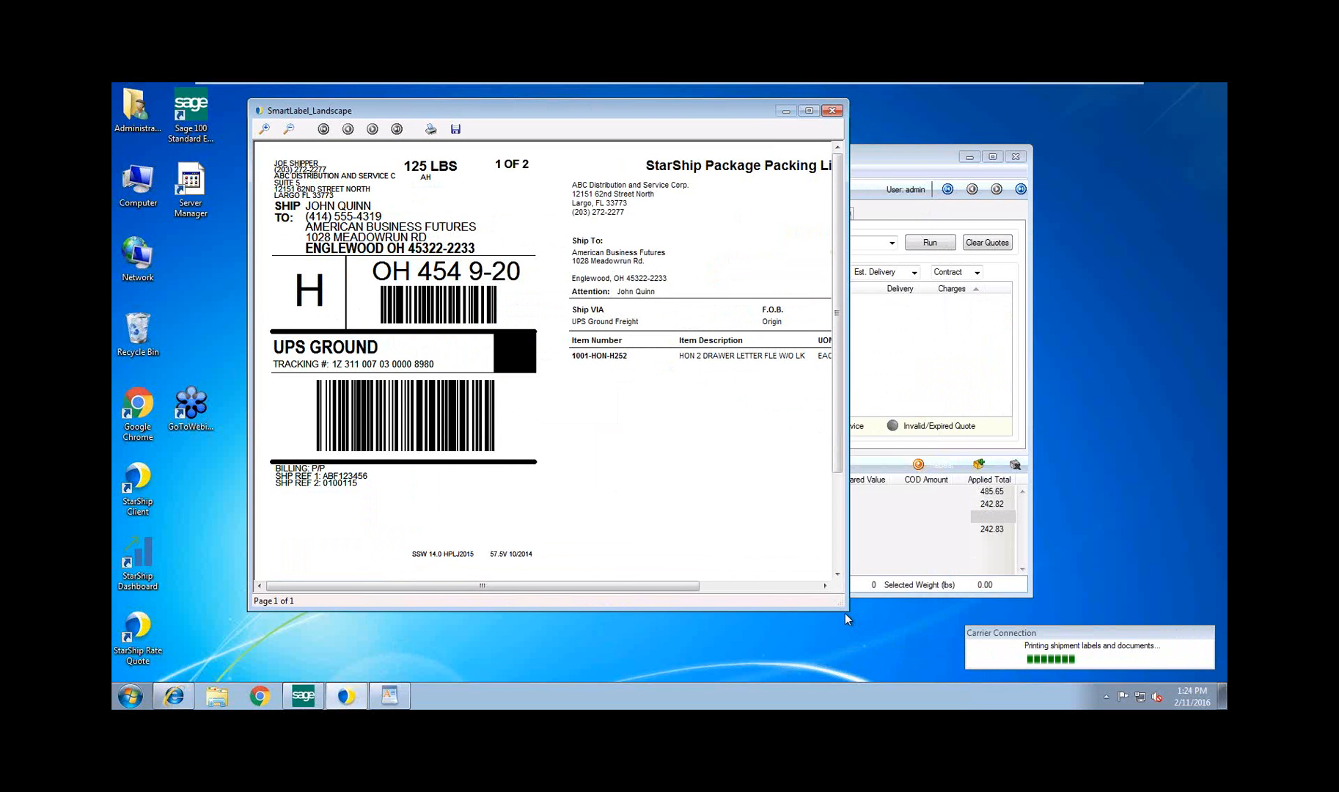
drag(845, 613, 1050, 608)
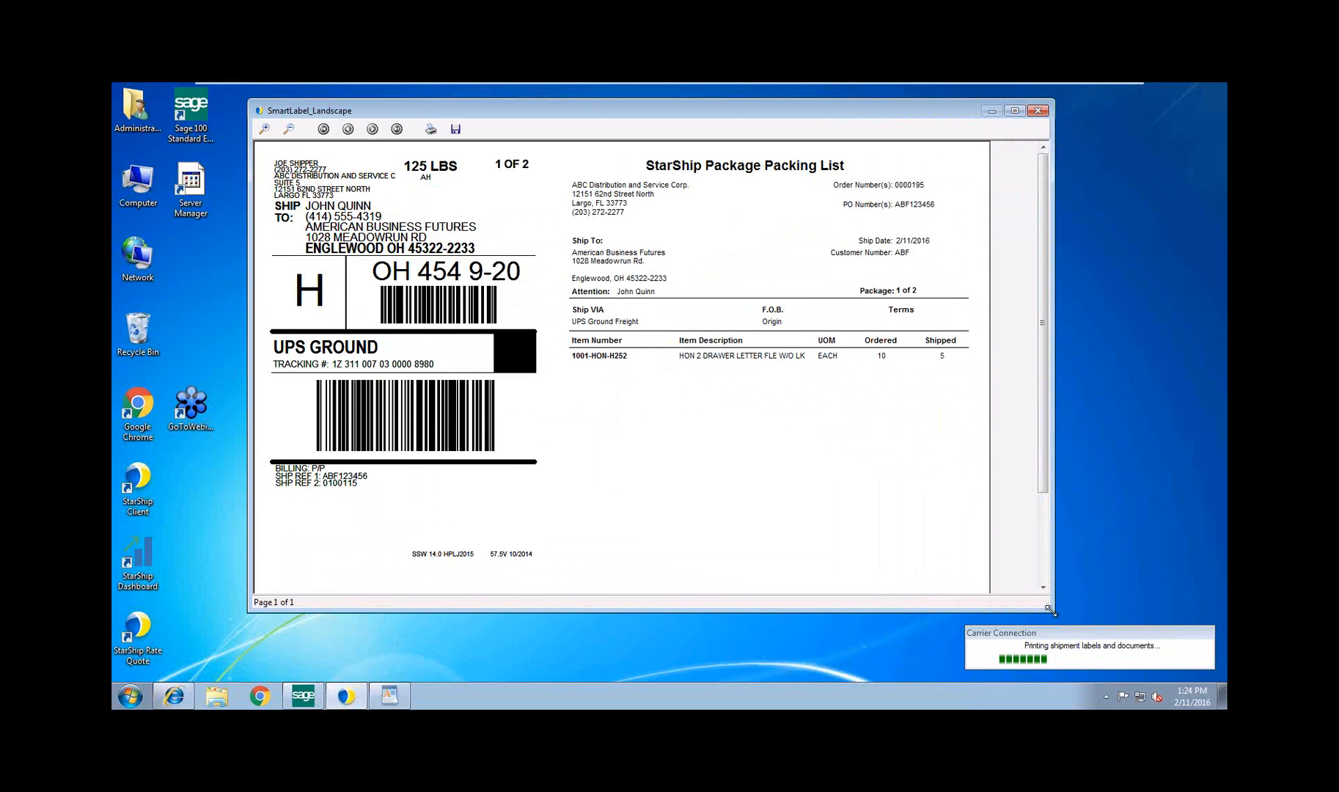
drag(1050, 608, 1051, 622)
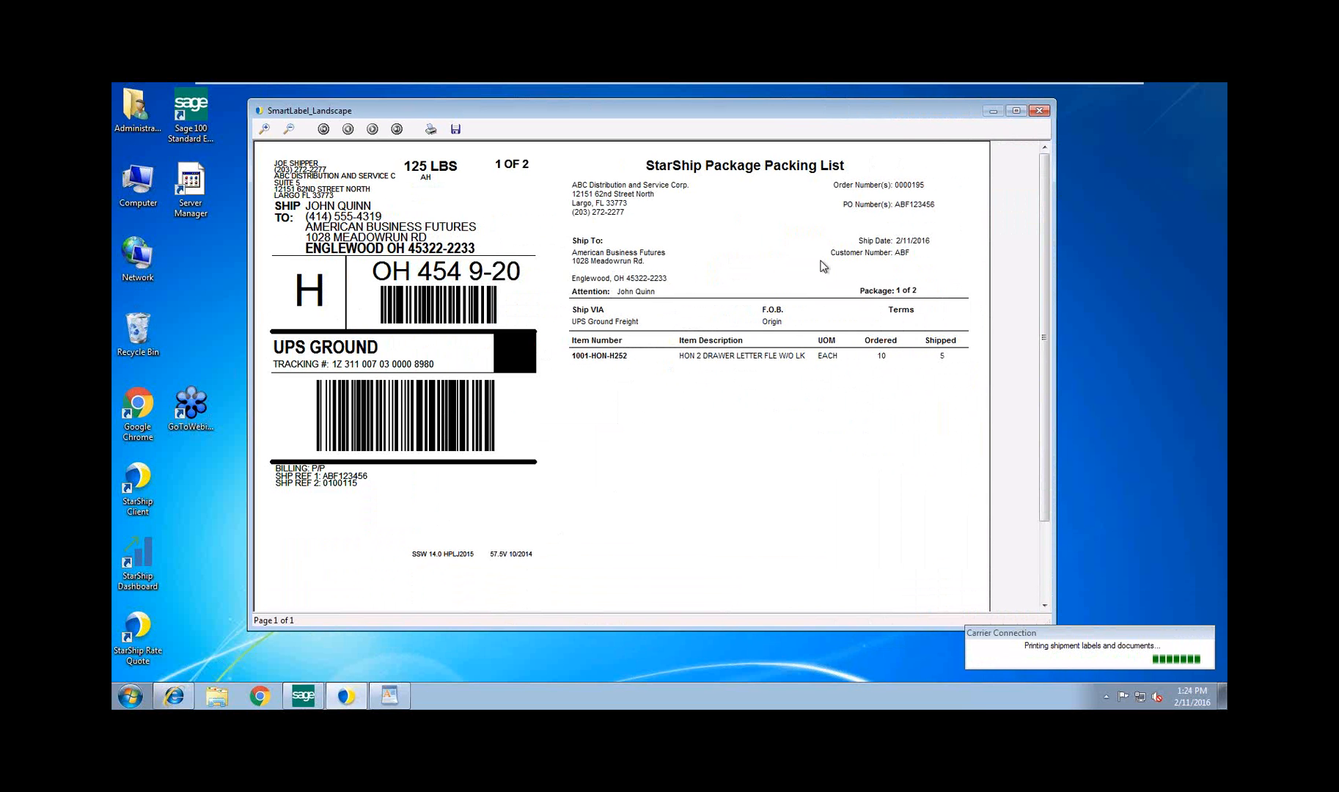
click(1038, 112)
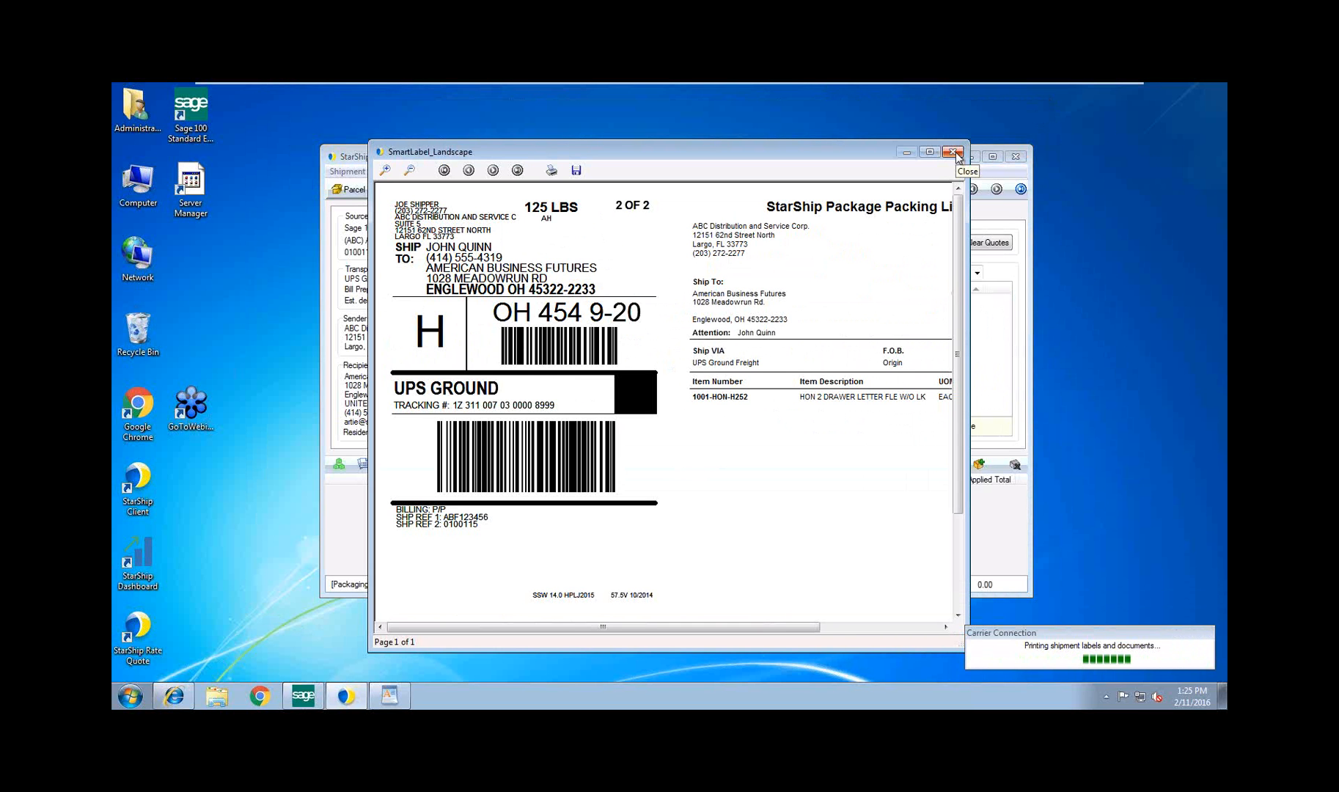
click(955, 152)
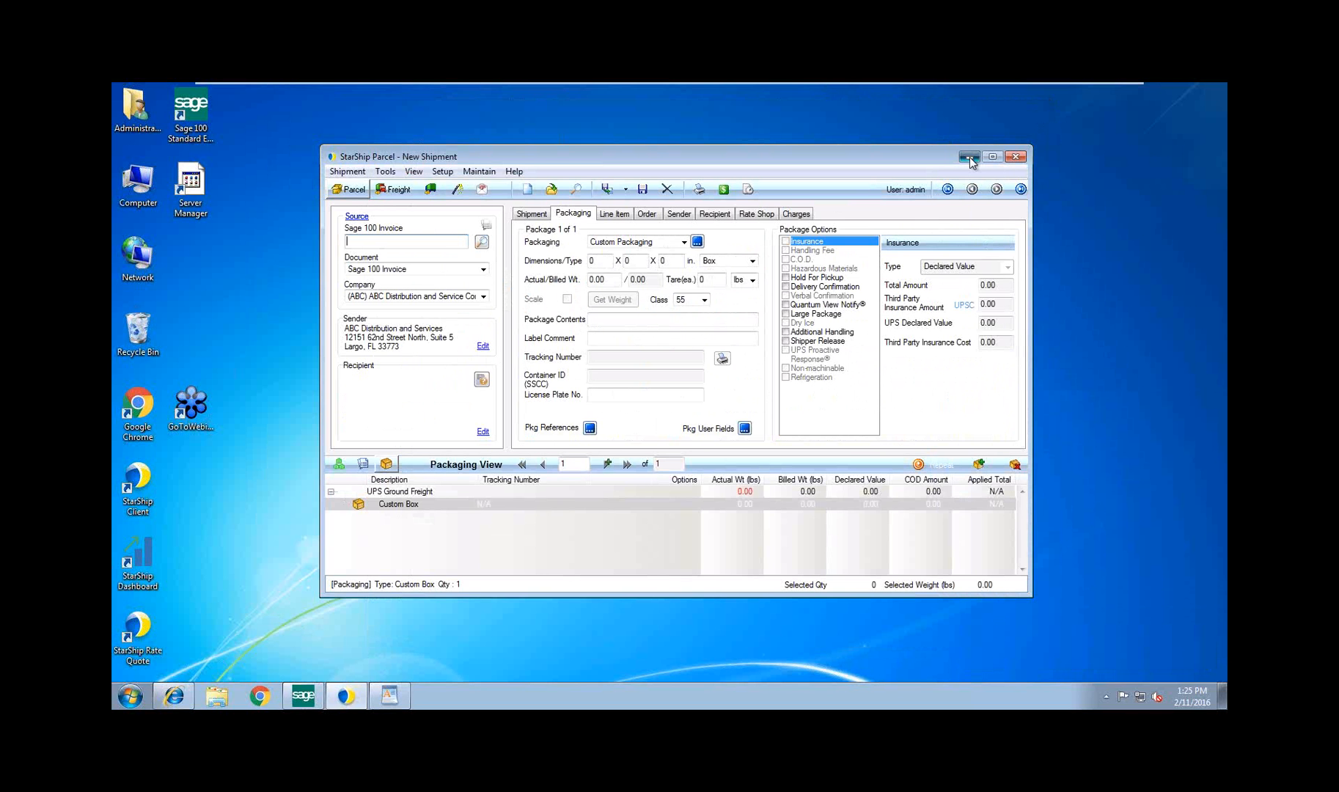
Switch to Sage 100, open the last invoice in S/O Invoice Data Entry, and examine its package tracking and totals
click(970, 157)
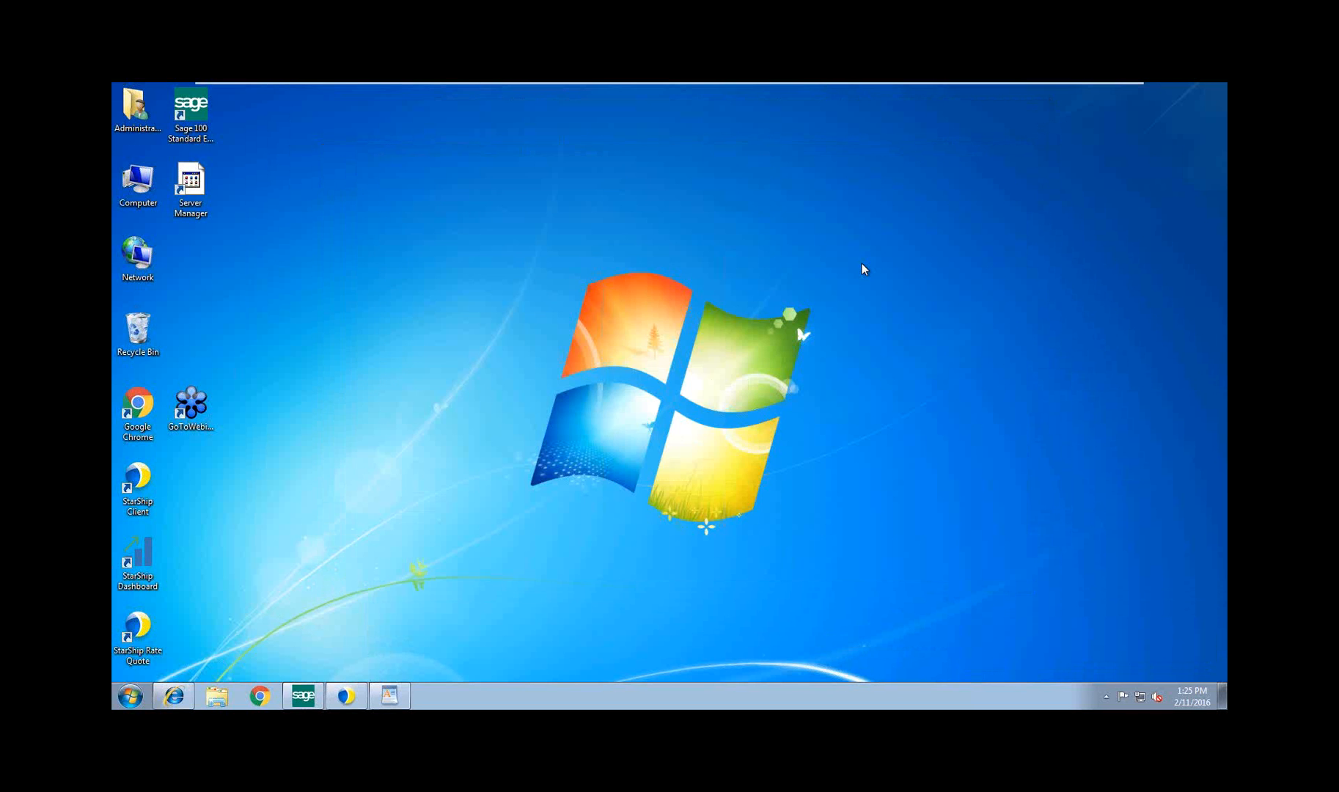
click(303, 695)
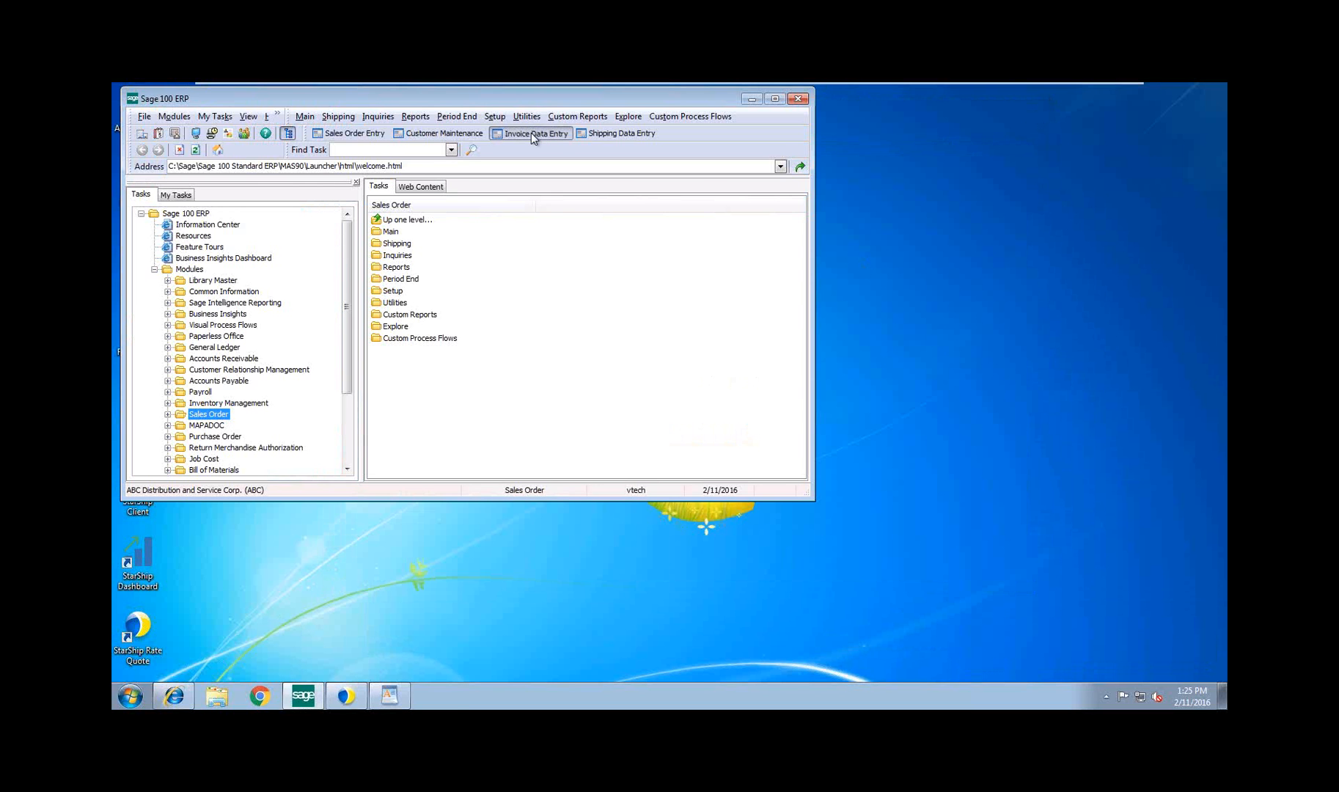
click(531, 133)
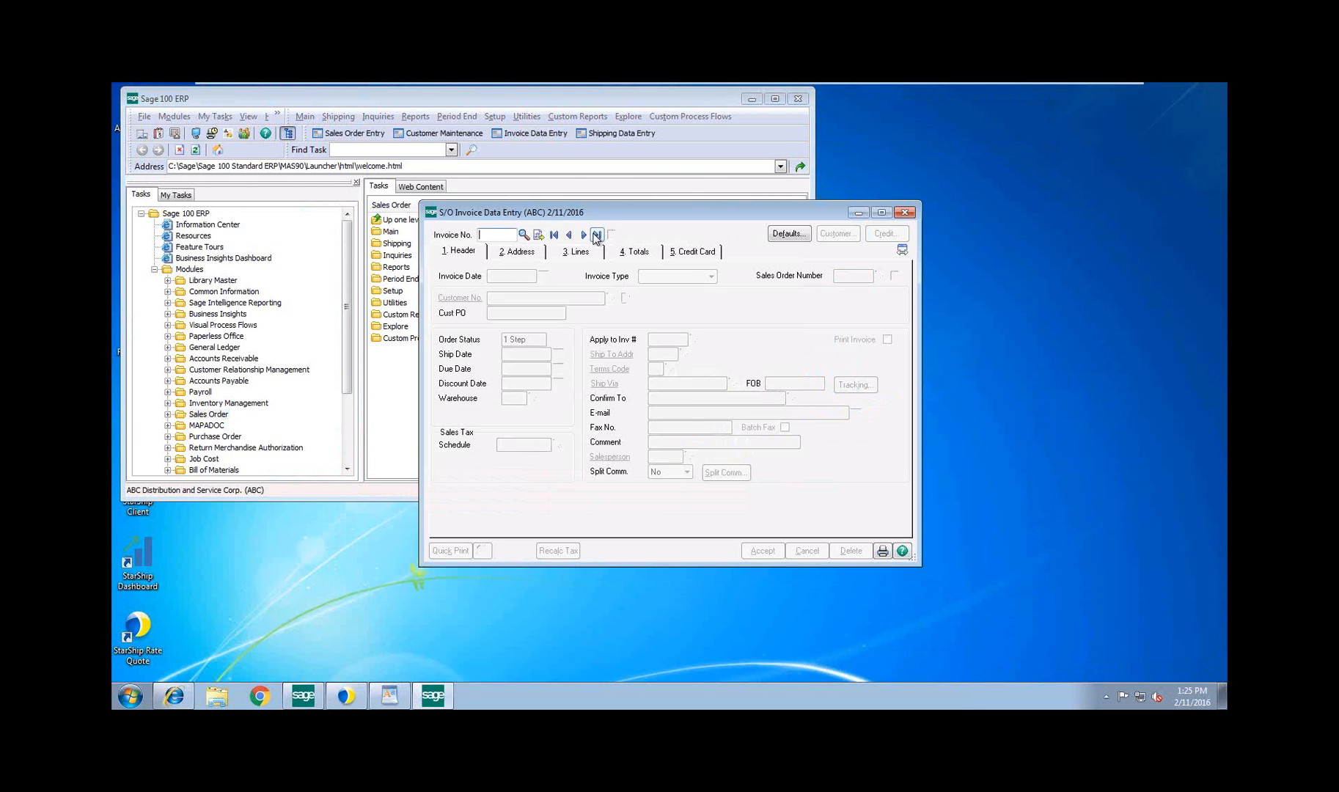
click(596, 235)
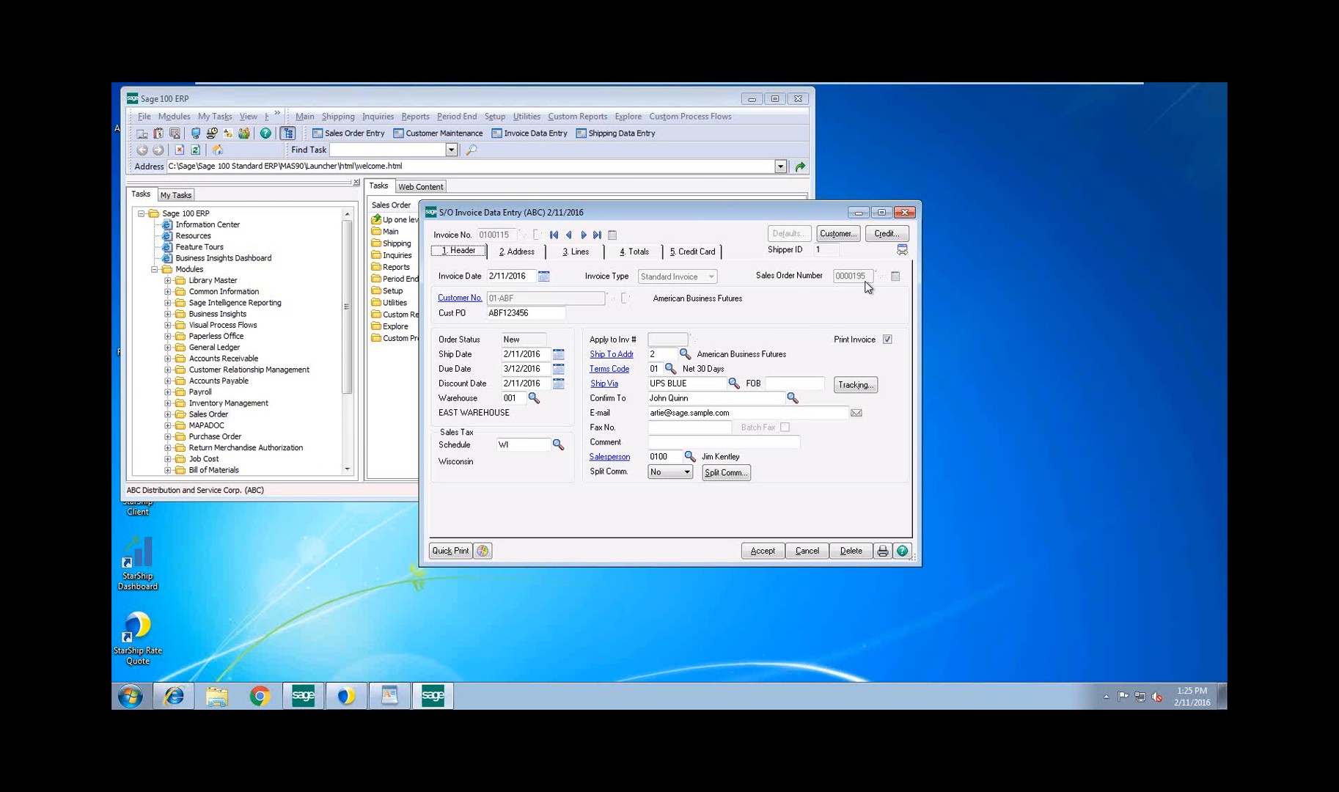
click(870, 388)
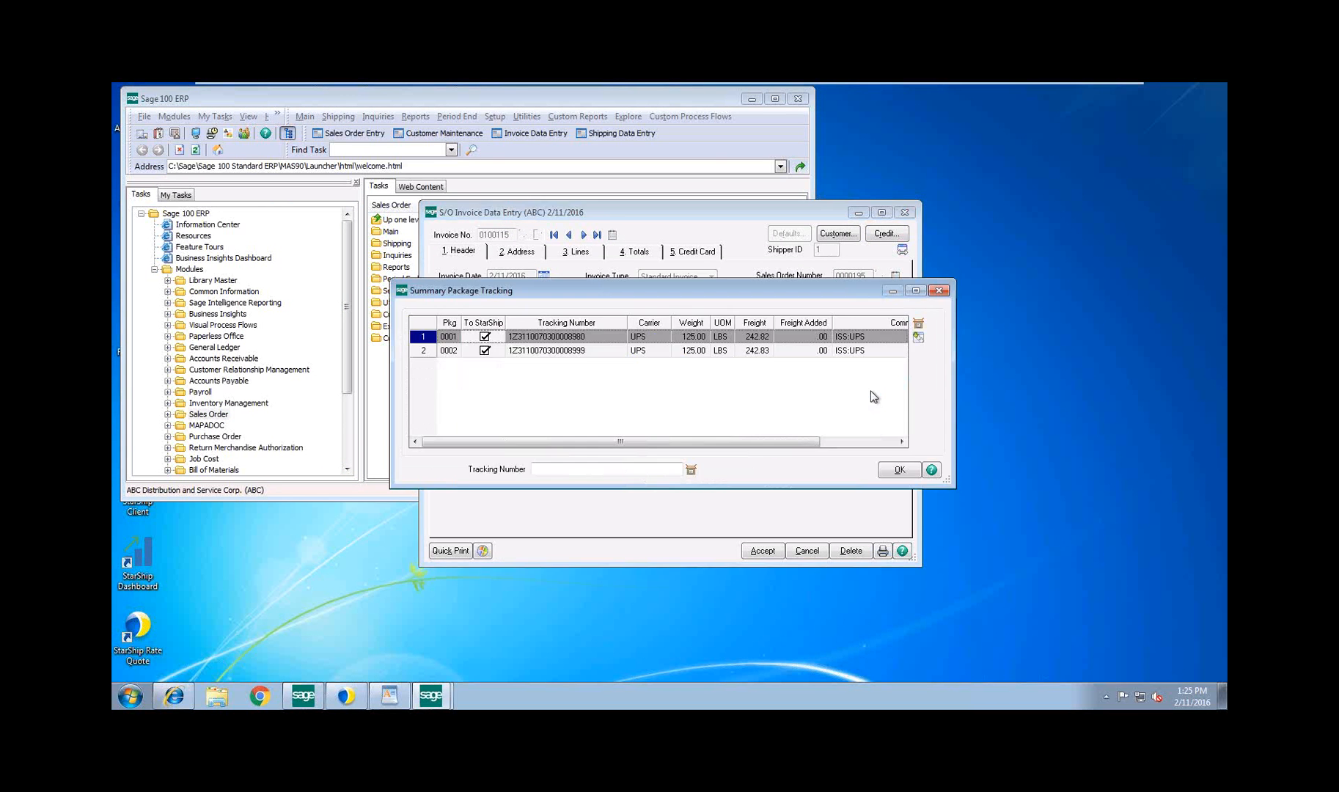
click(946, 292)
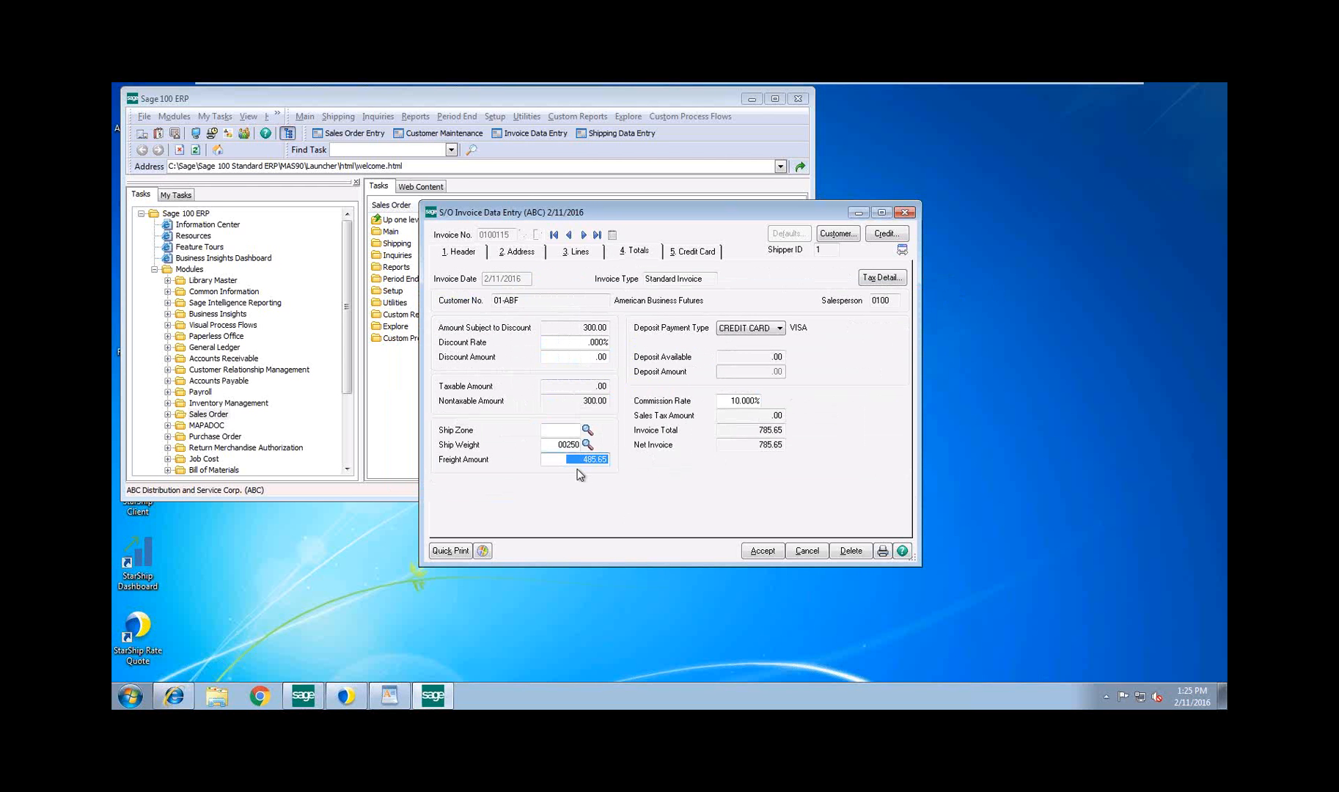
Examine the invoice's credit card details, including the customer's saved card list and the billing e-mail address
click(689, 257)
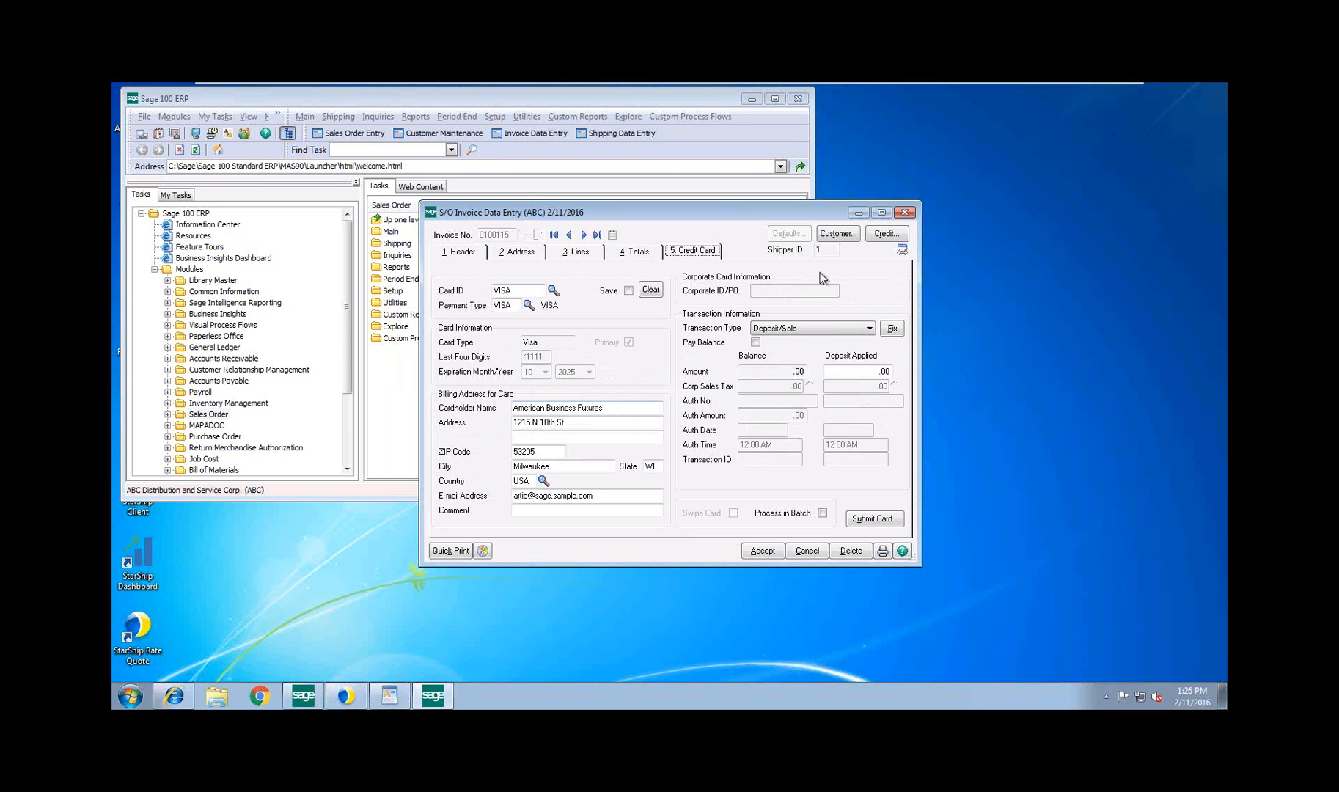
click(1156, 160)
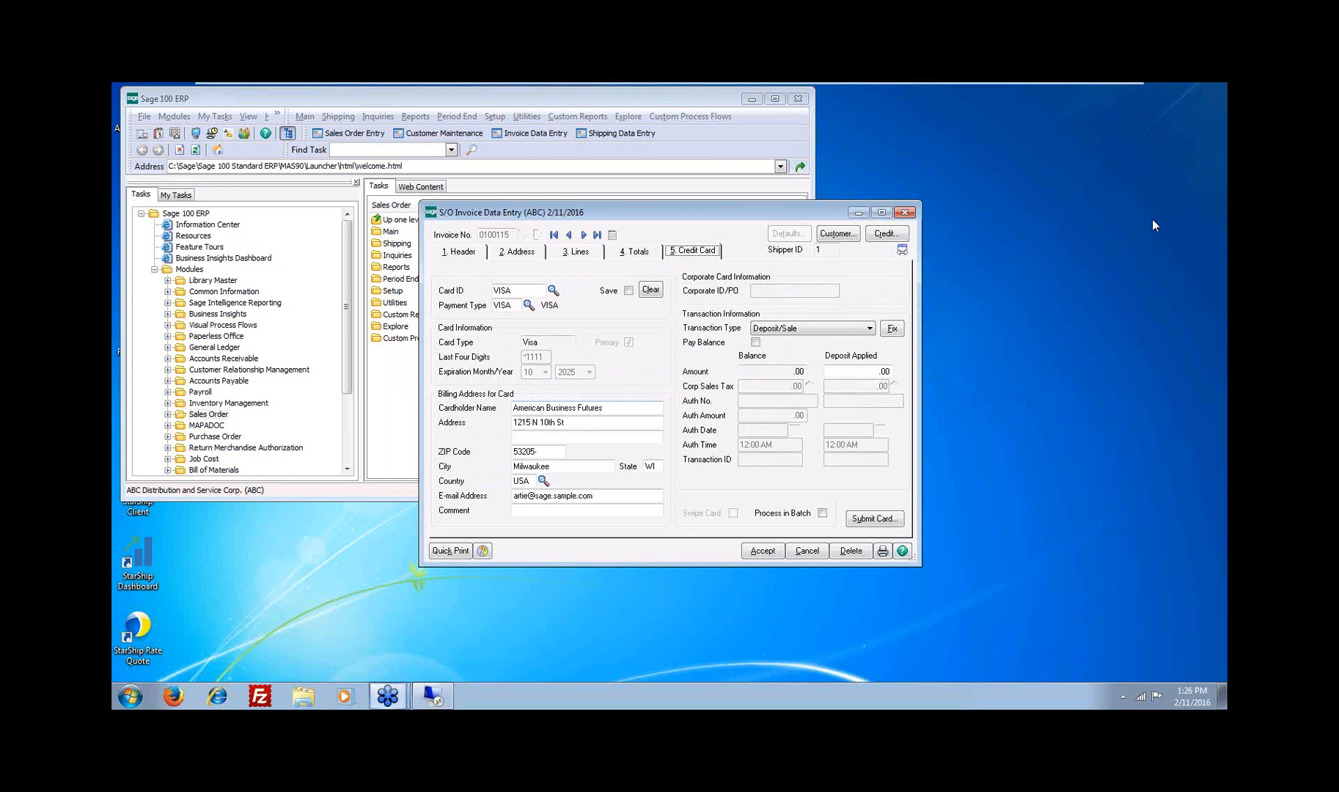
click(744, 447)
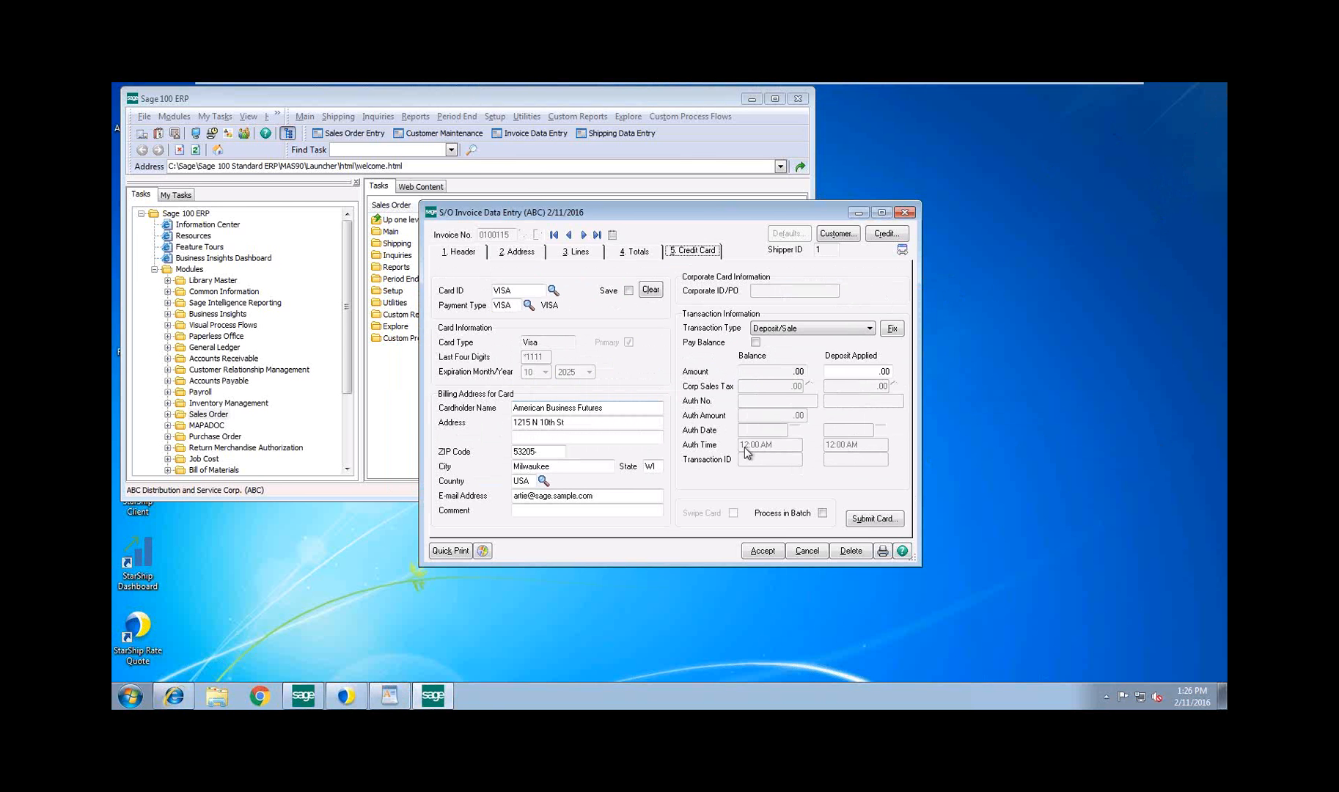
click(552, 292)
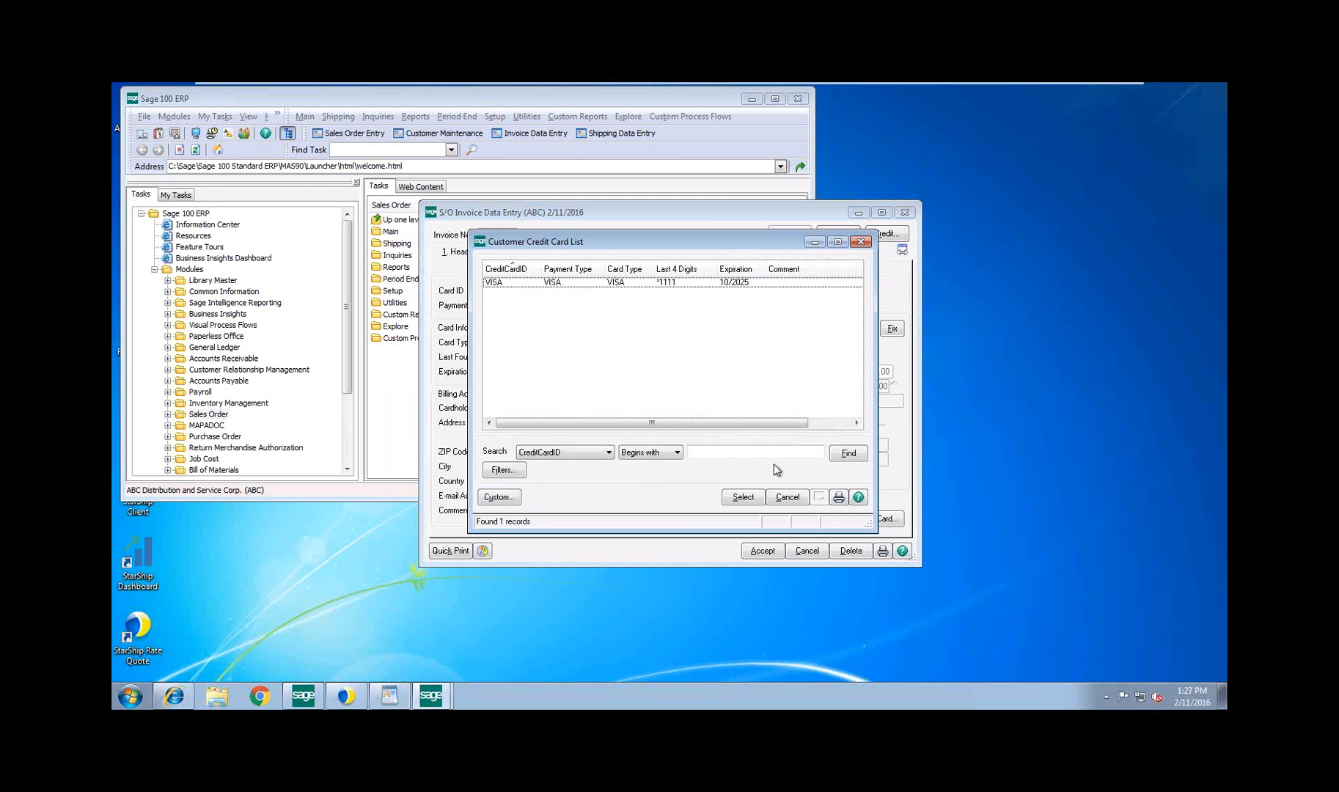
click(787, 496)
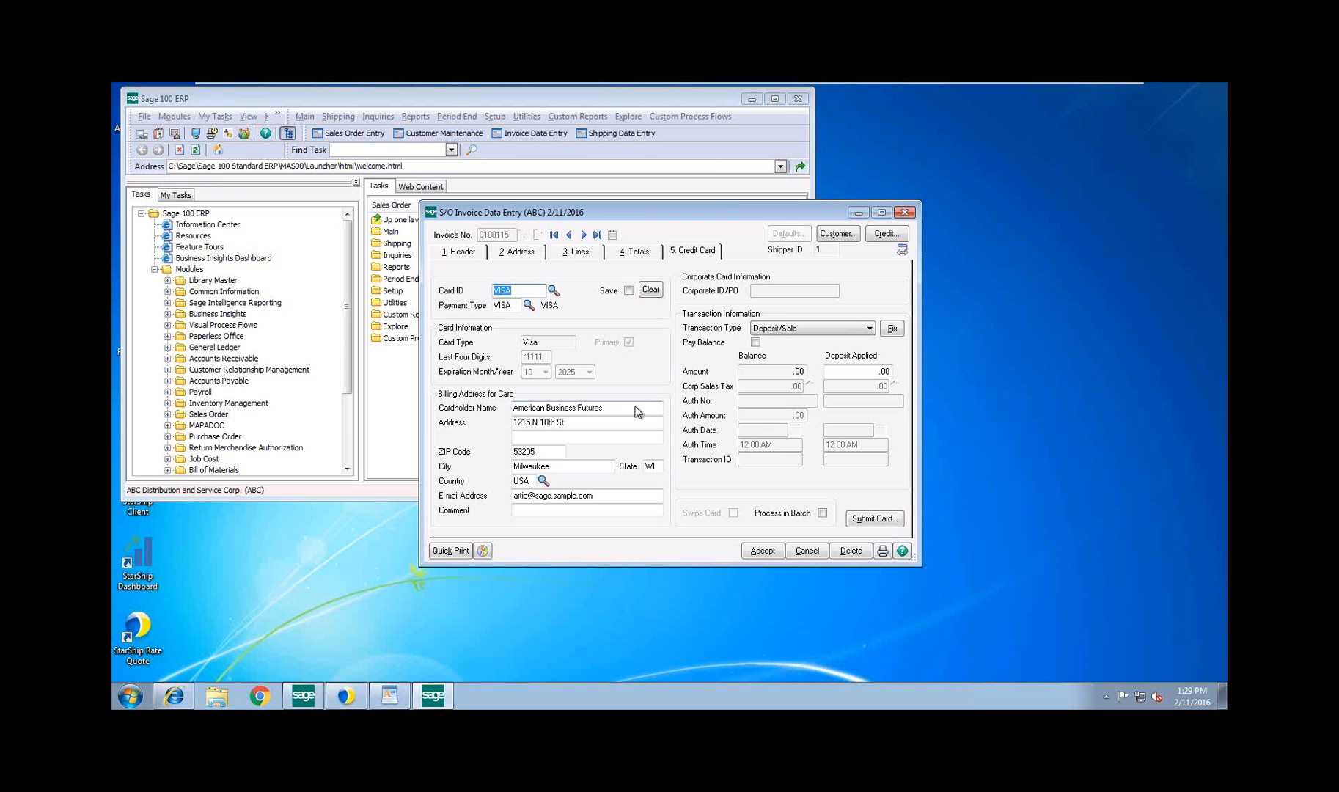
click(553, 290)
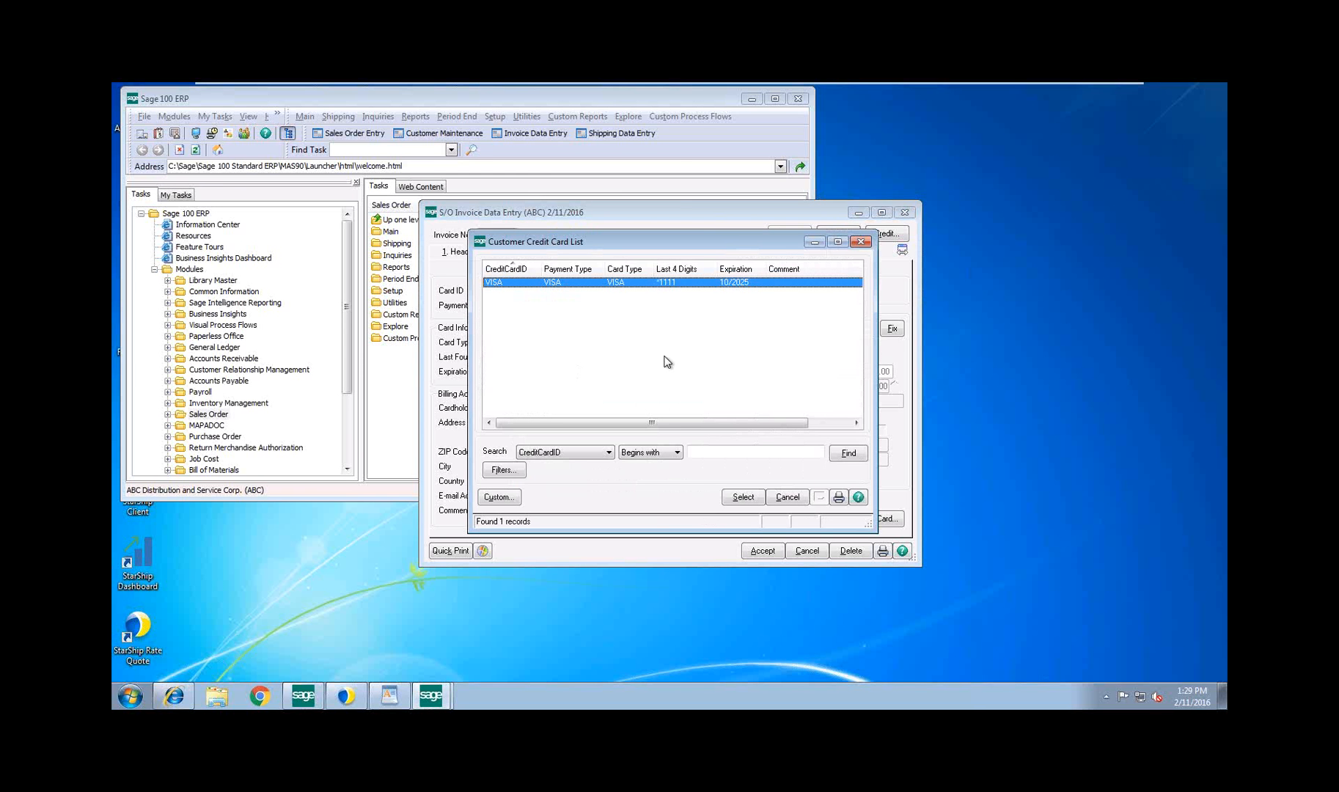
click(788, 496)
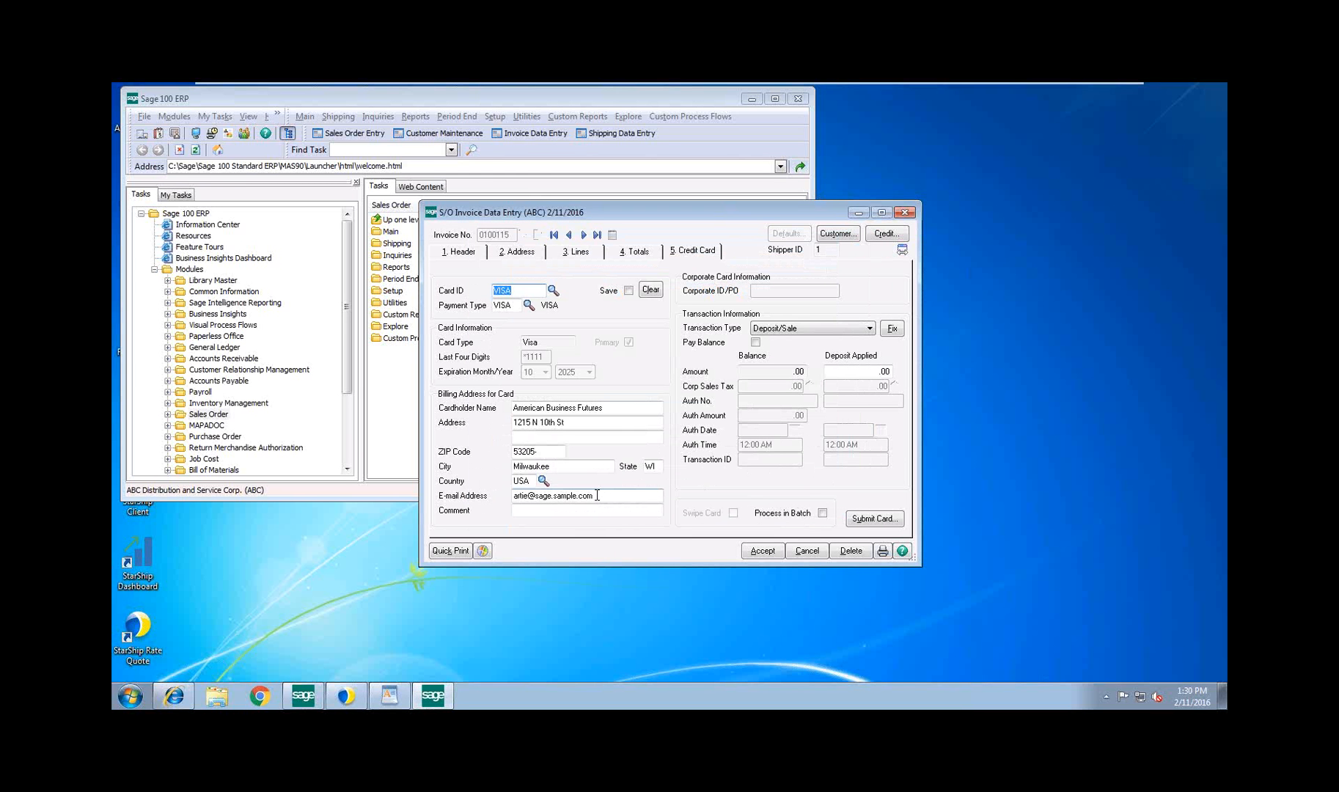
drag(596, 494, 508, 496)
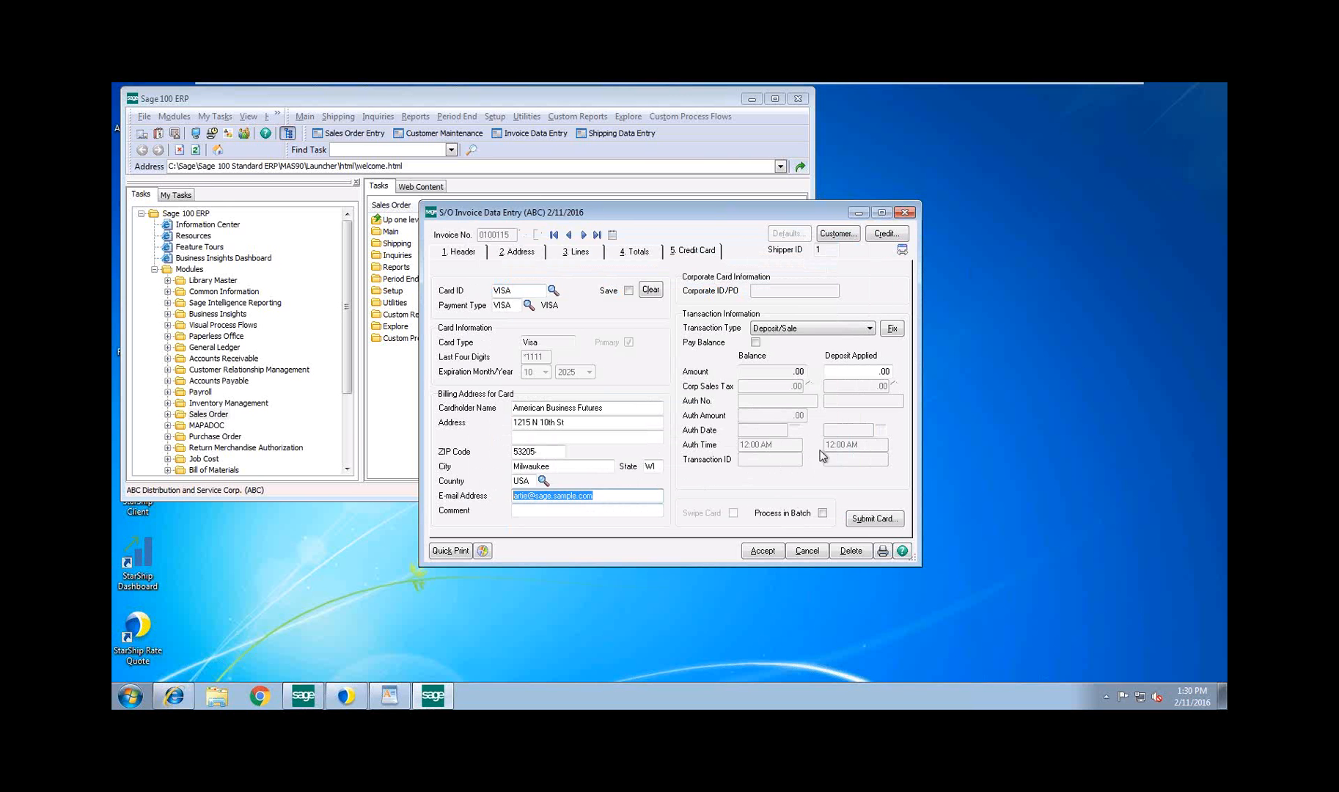
Submit the invoice's saved VISA card for a Deposit/Sale transaction, entering the card's validation code
click(873, 519)
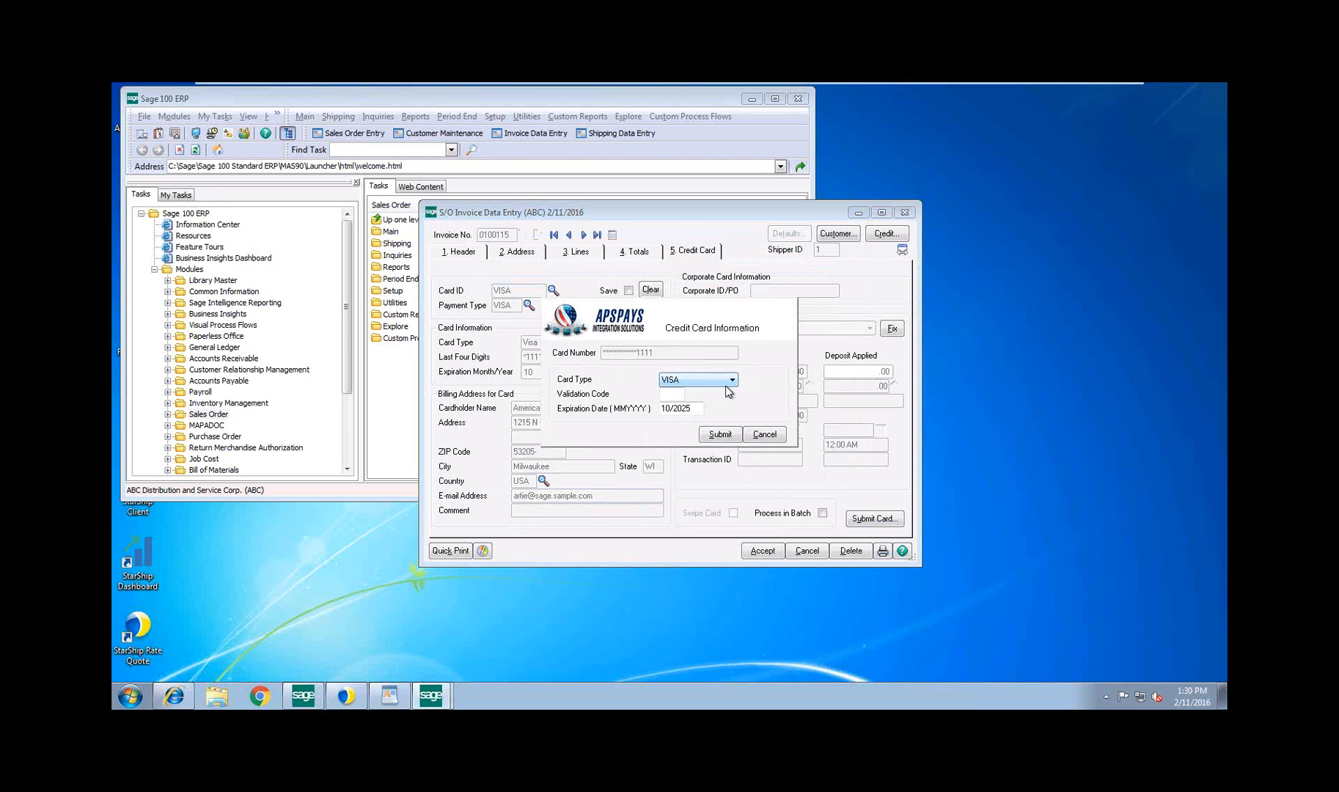
click(664, 393)
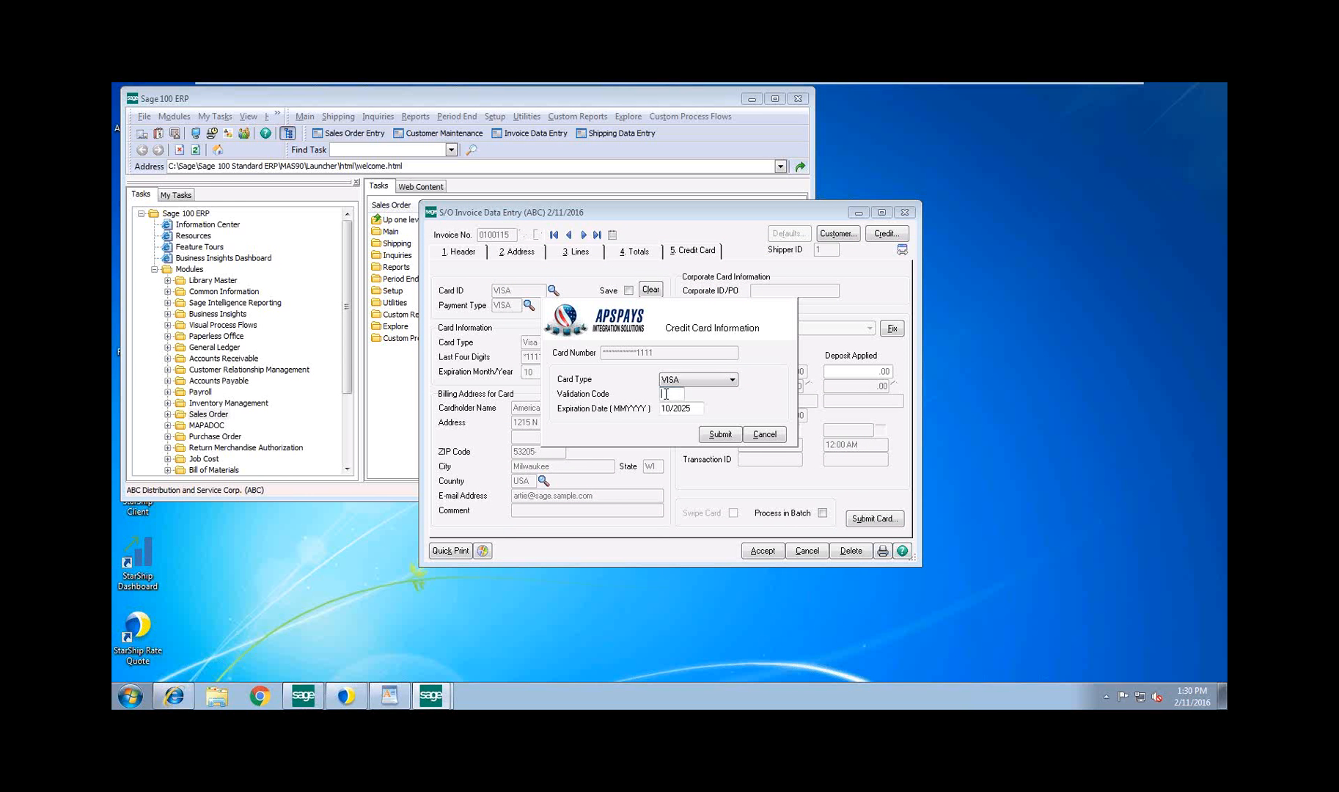
click(718, 434)
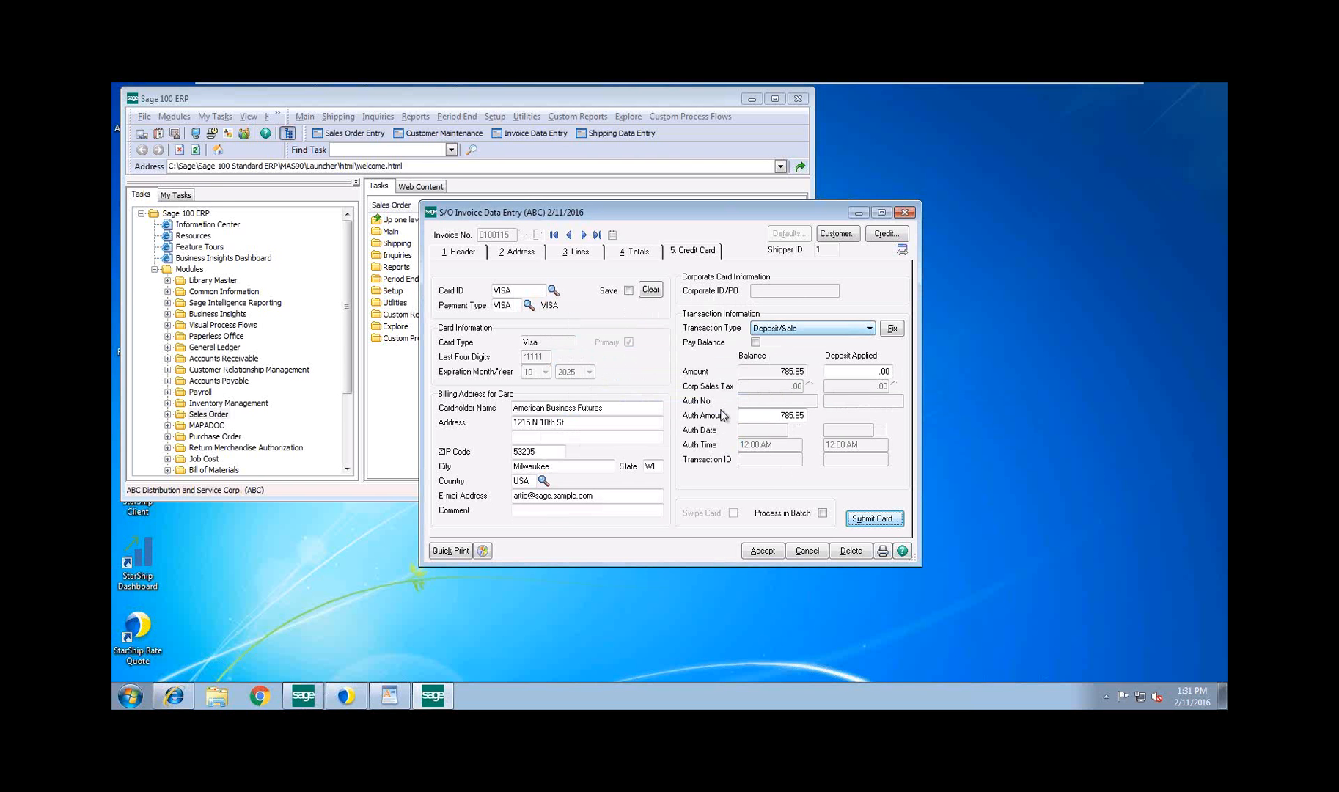
Mark the invoice balance for payment and submit the saved VISA card as a Deposit/Sale, entering the card's validation code
click(632, 254)
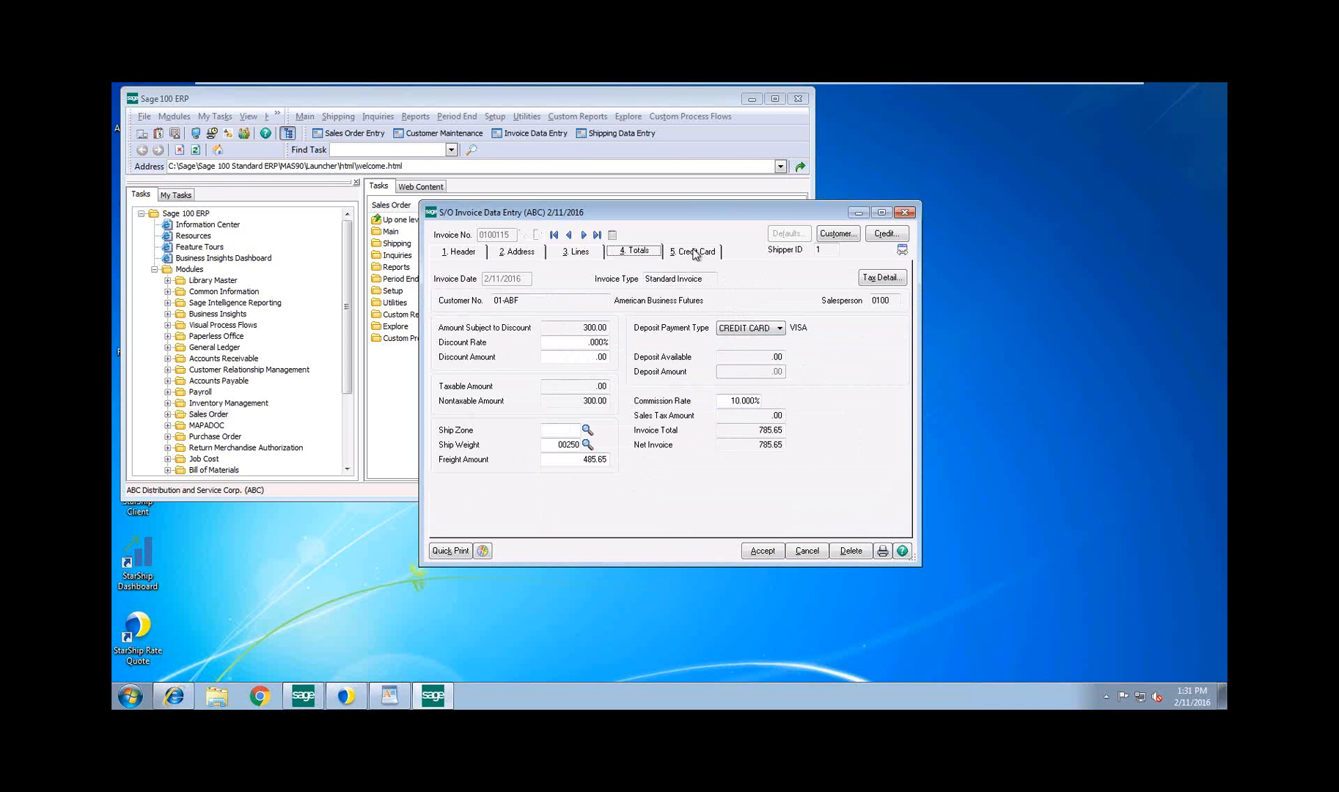
click(695, 253)
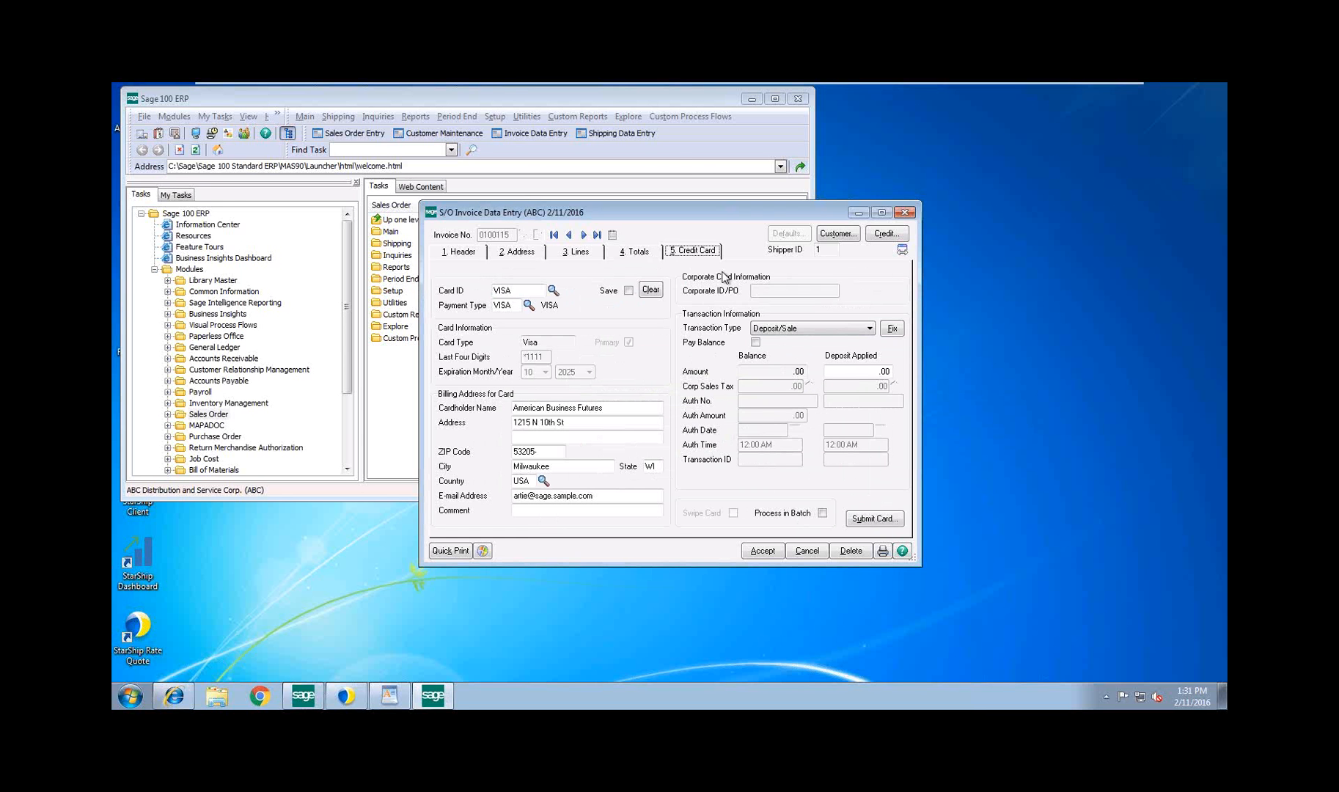
click(755, 342)
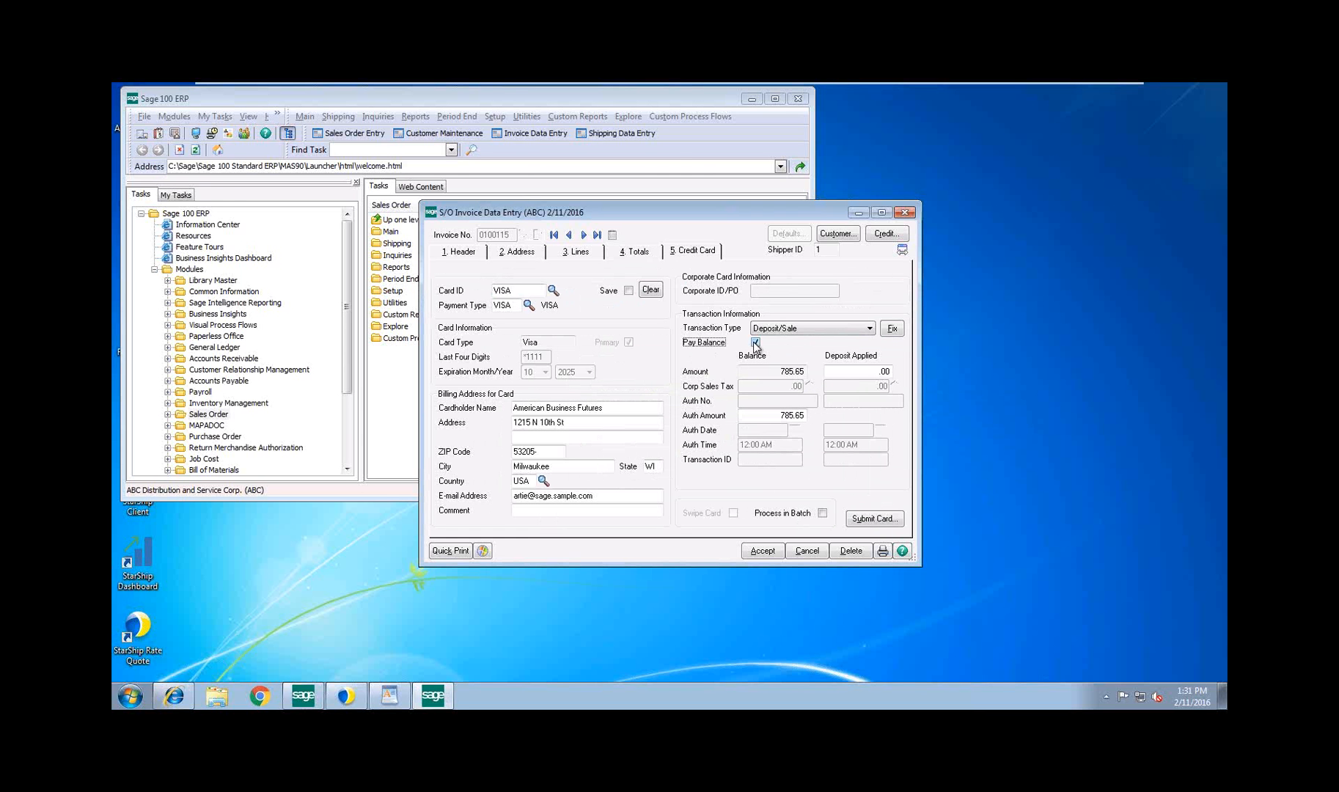
click(870, 520)
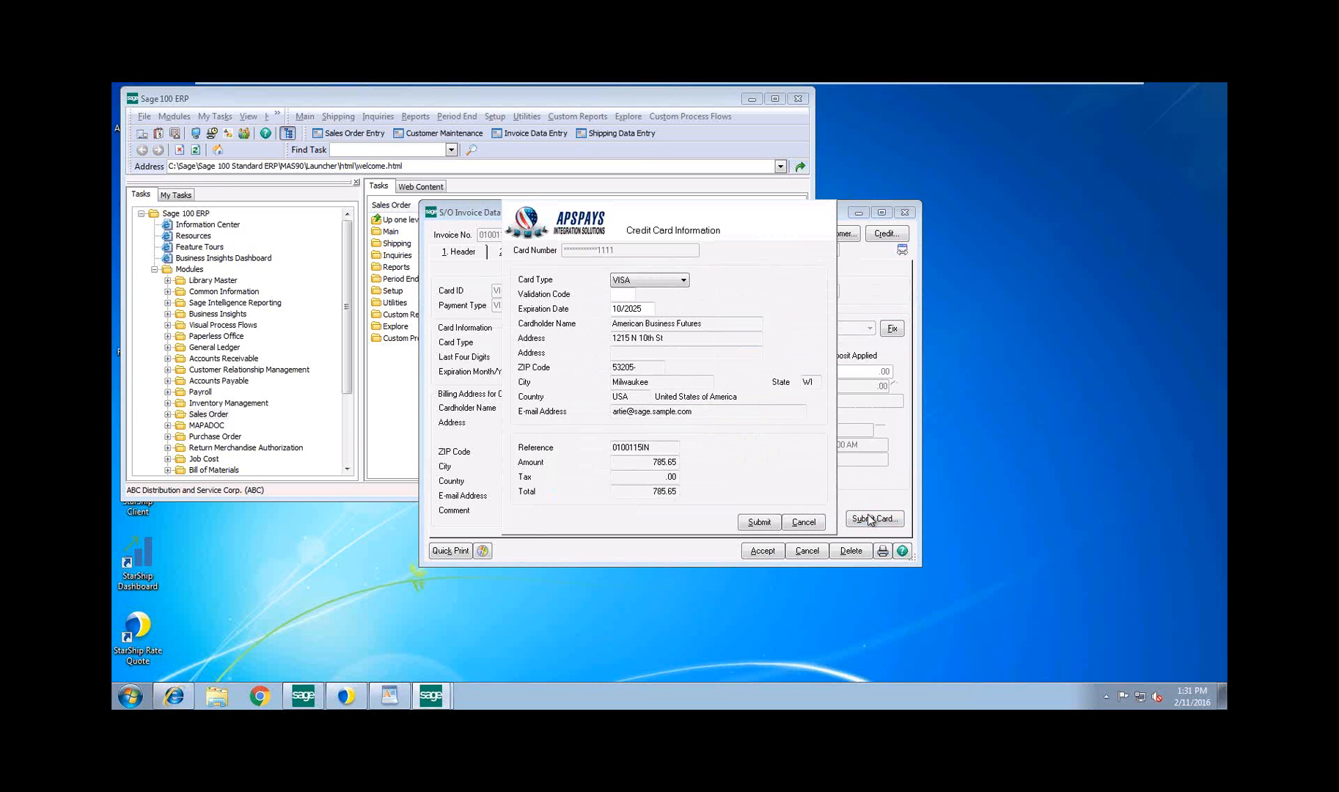
click(617, 291)
text($$$)
click(758, 523)
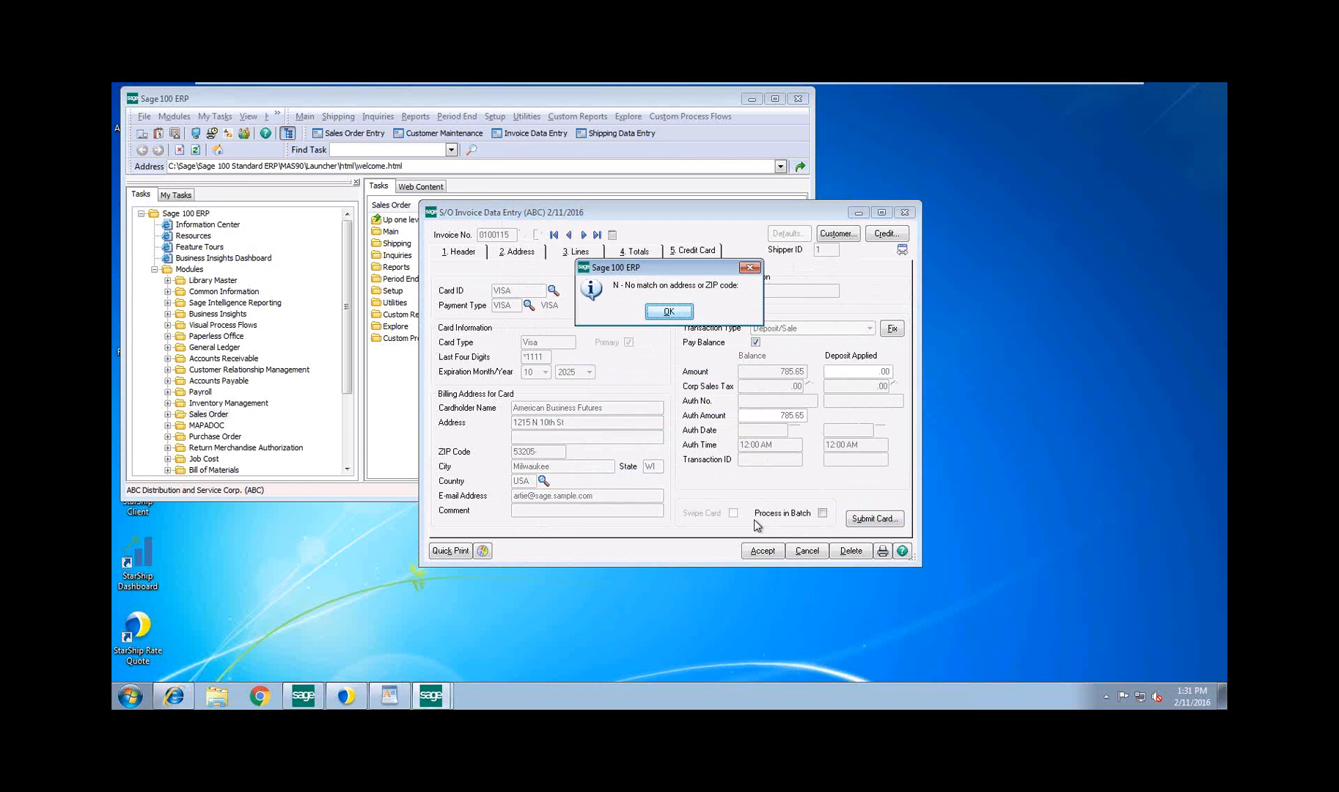
click(669, 312)
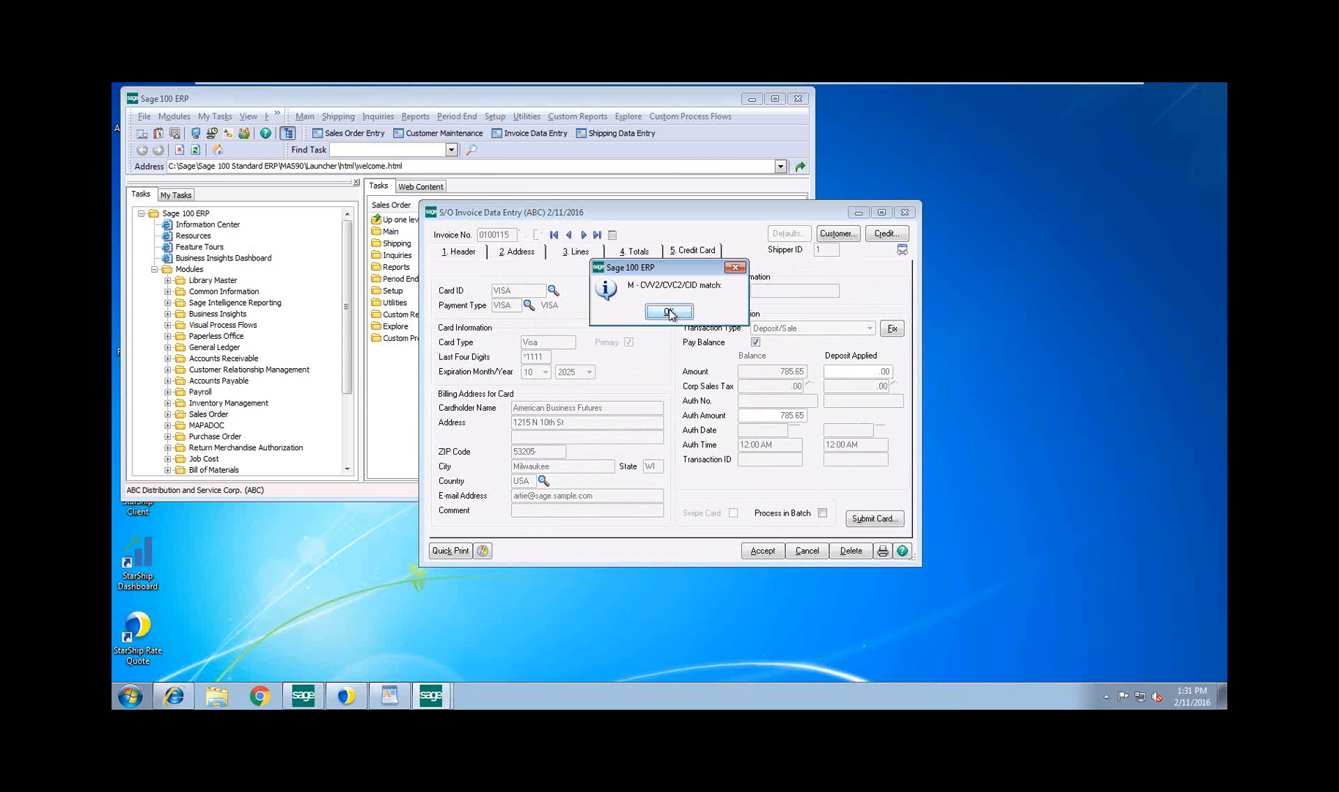
click(668, 312)
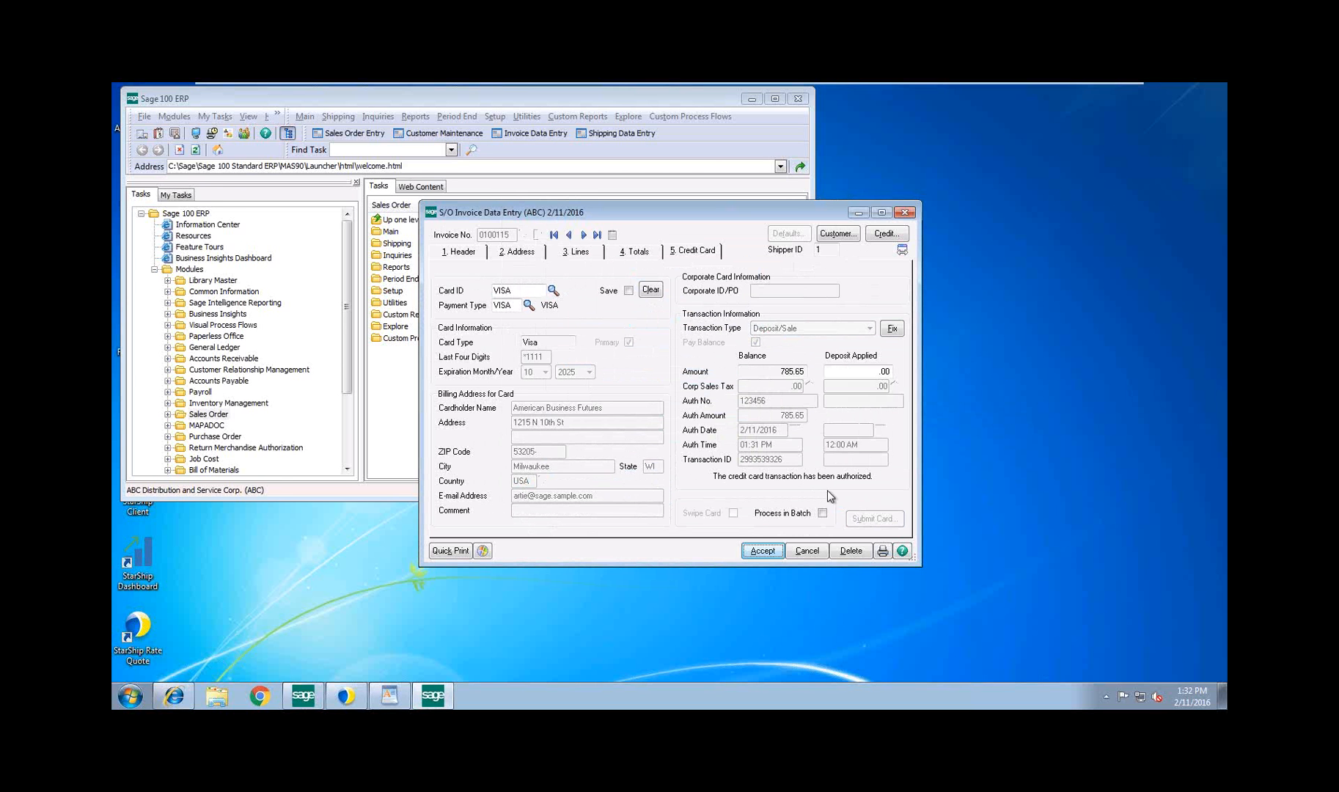
Preview the invoice printout with Microsoft XPS Document Writer as the output, and accept printing the Sales Journal
click(881, 550)
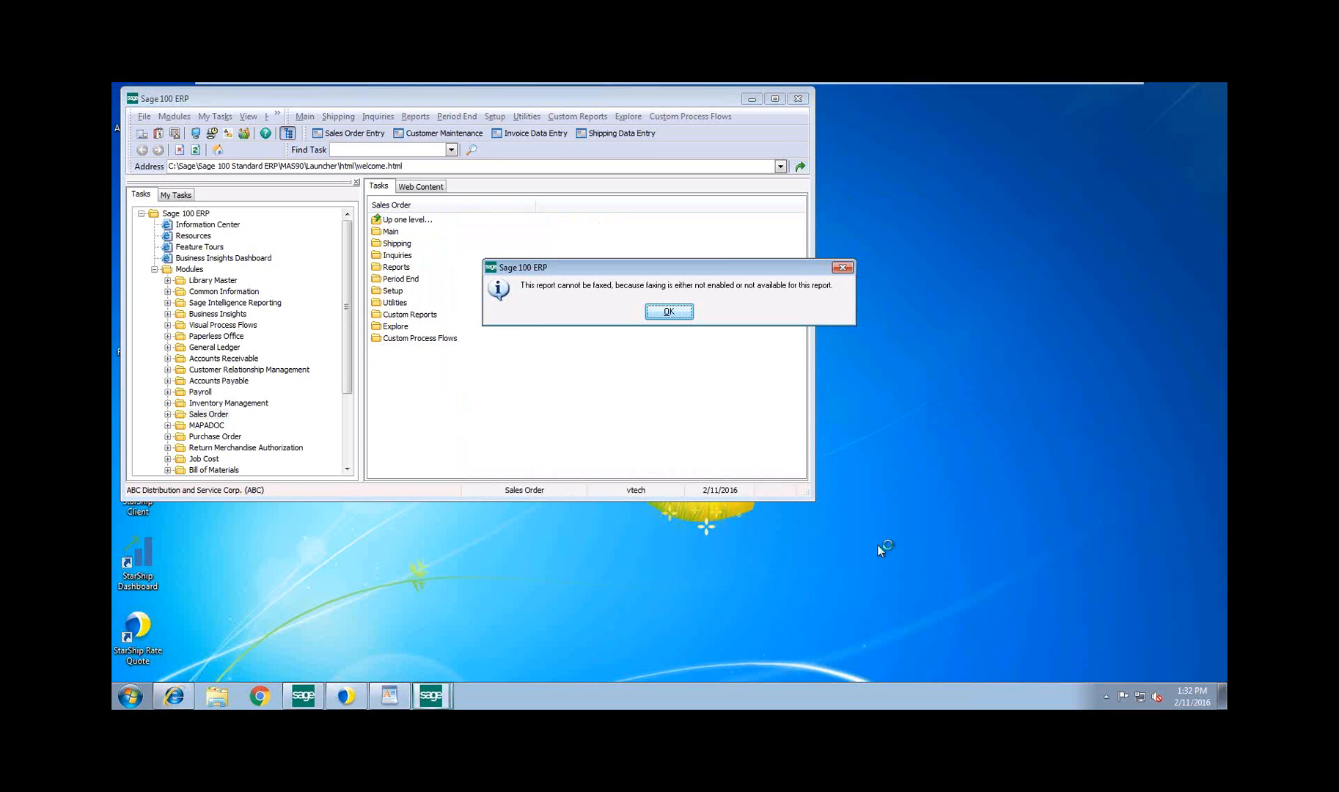
click(667, 314)
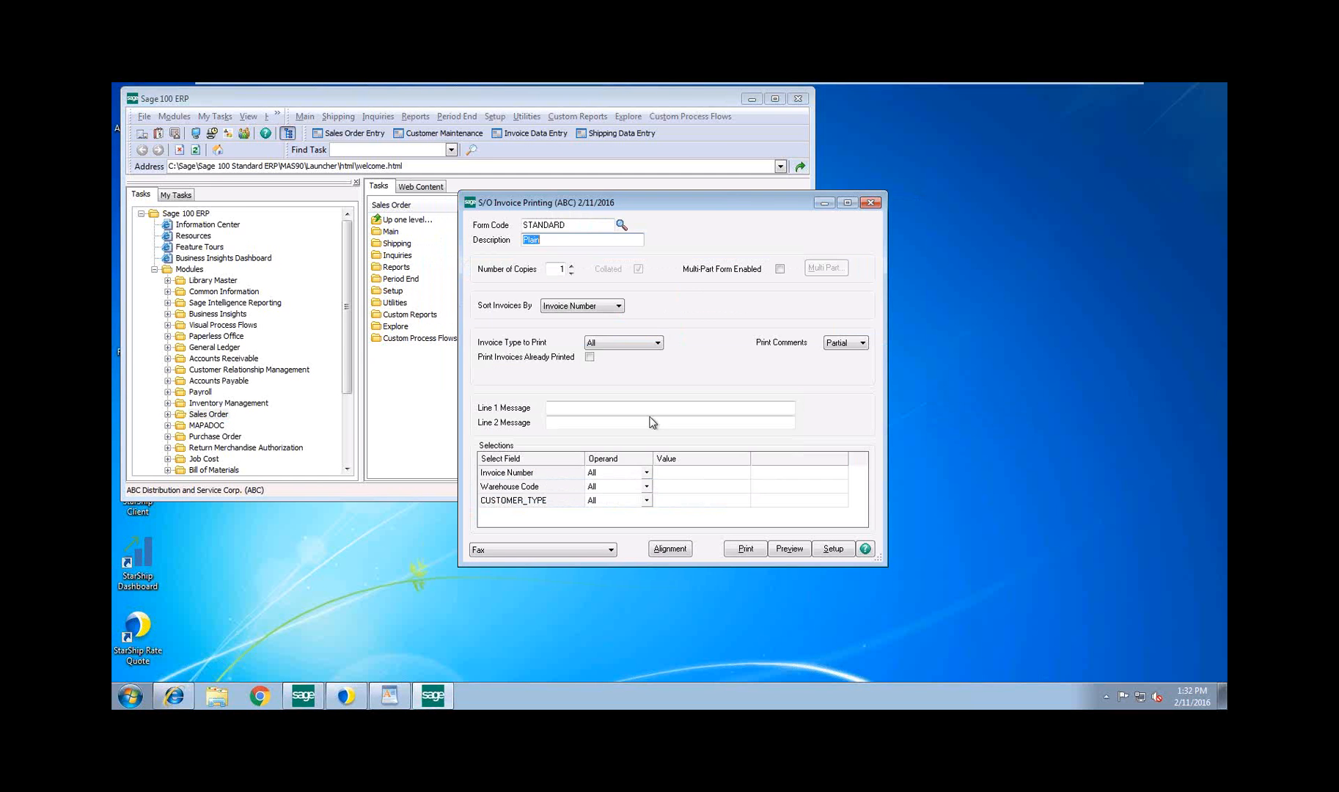
click(612, 553)
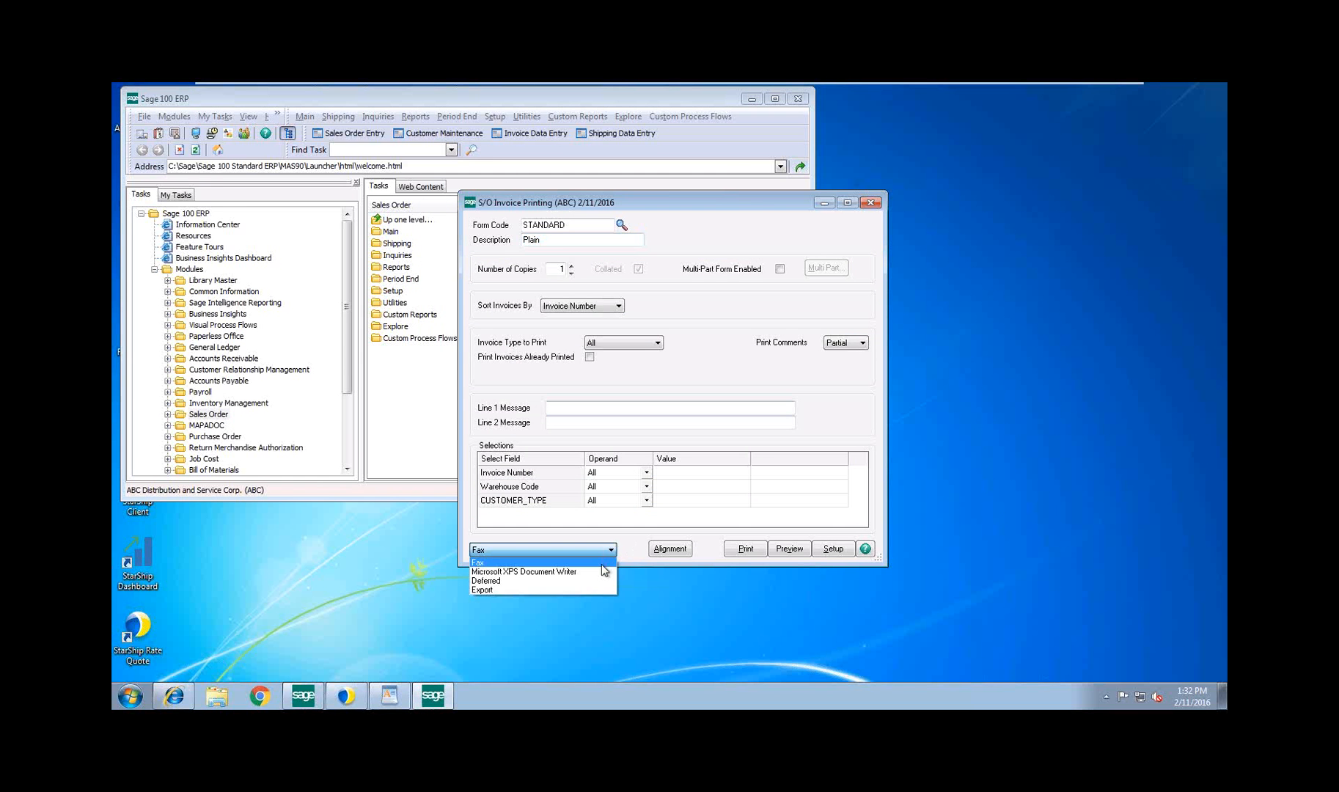
click(602, 577)
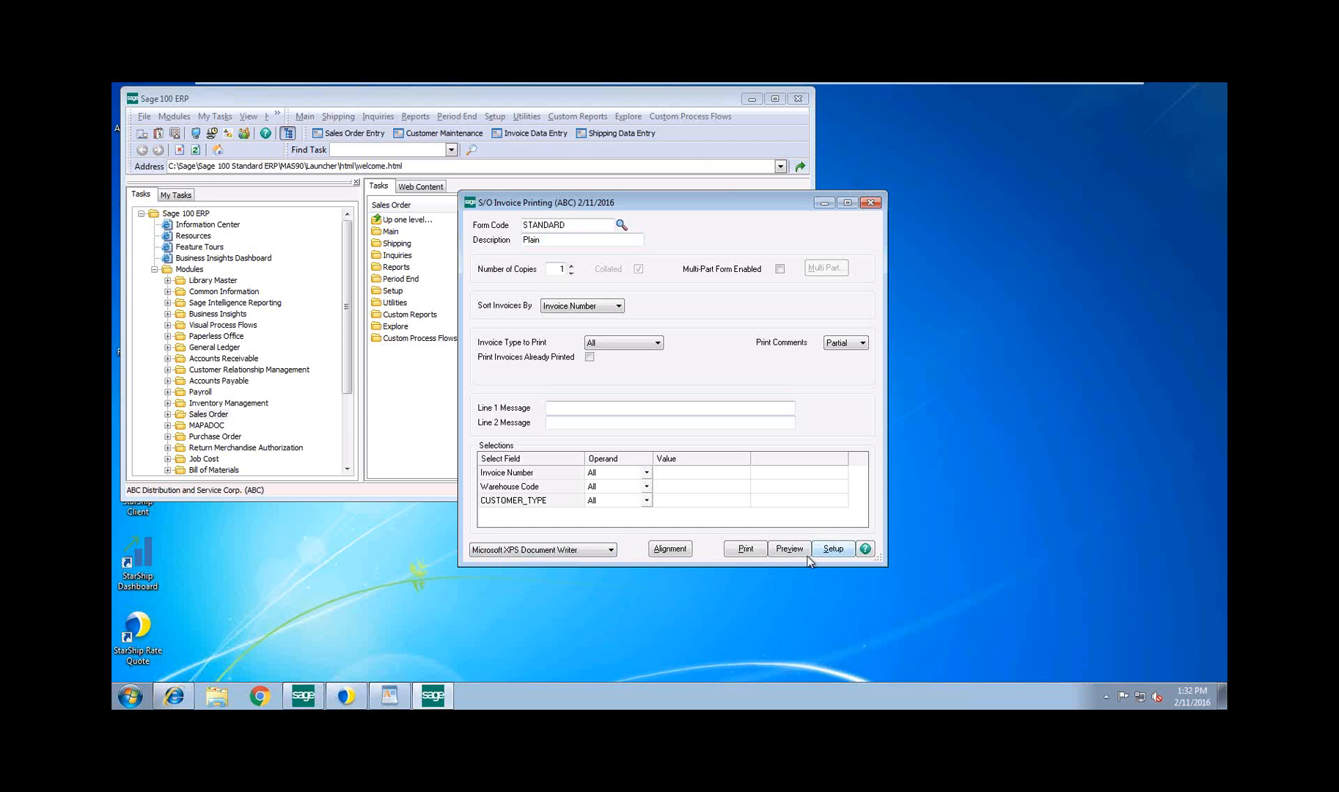
click(789, 550)
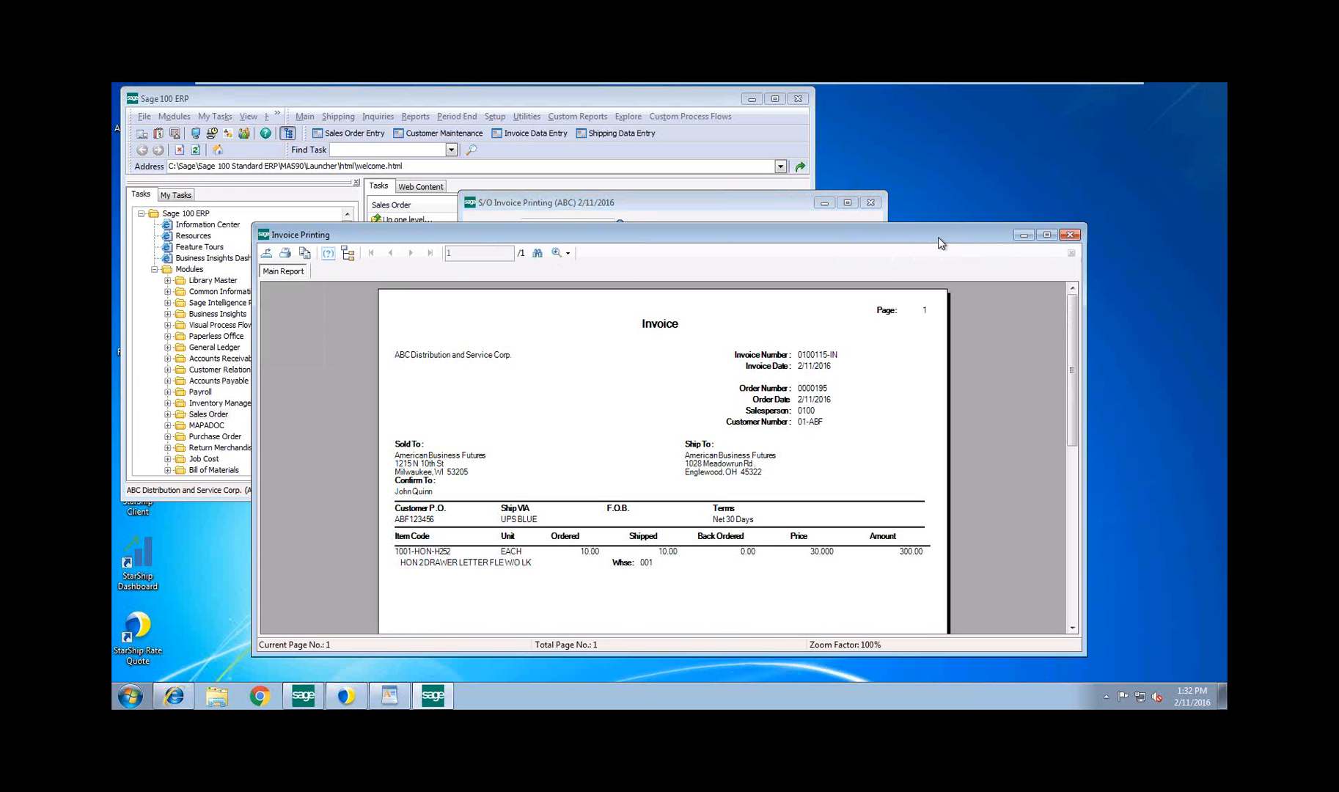
drag(938, 236, 749, 226)
click(882, 225)
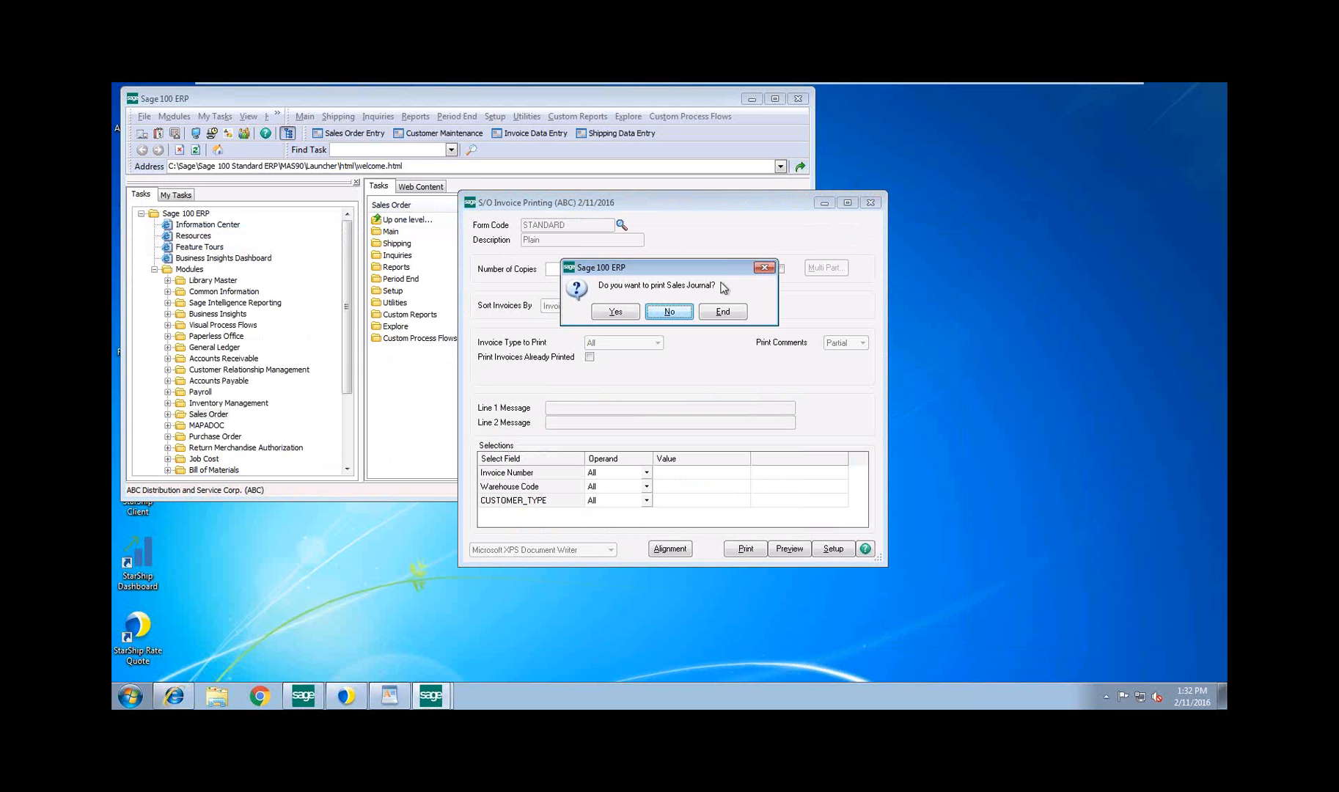
click(625, 310)
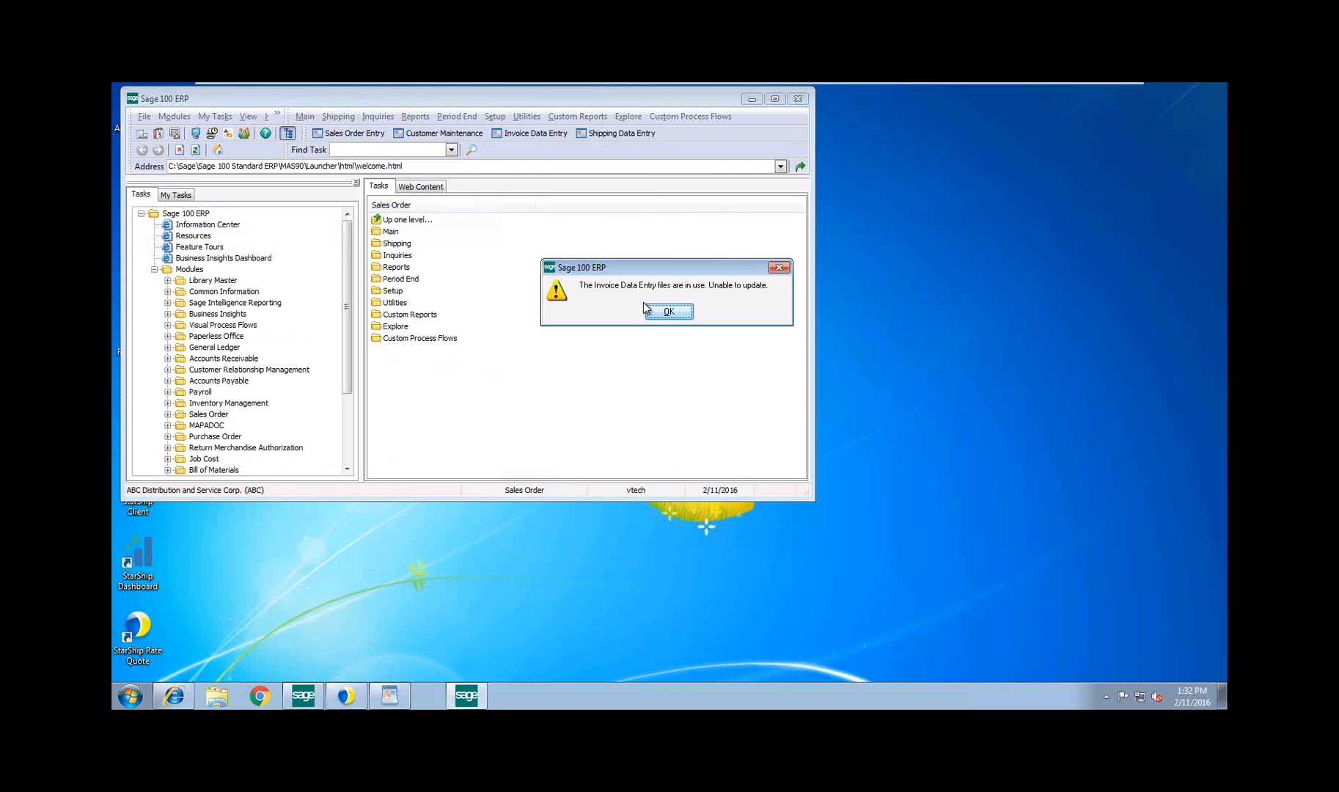
click(663, 312)
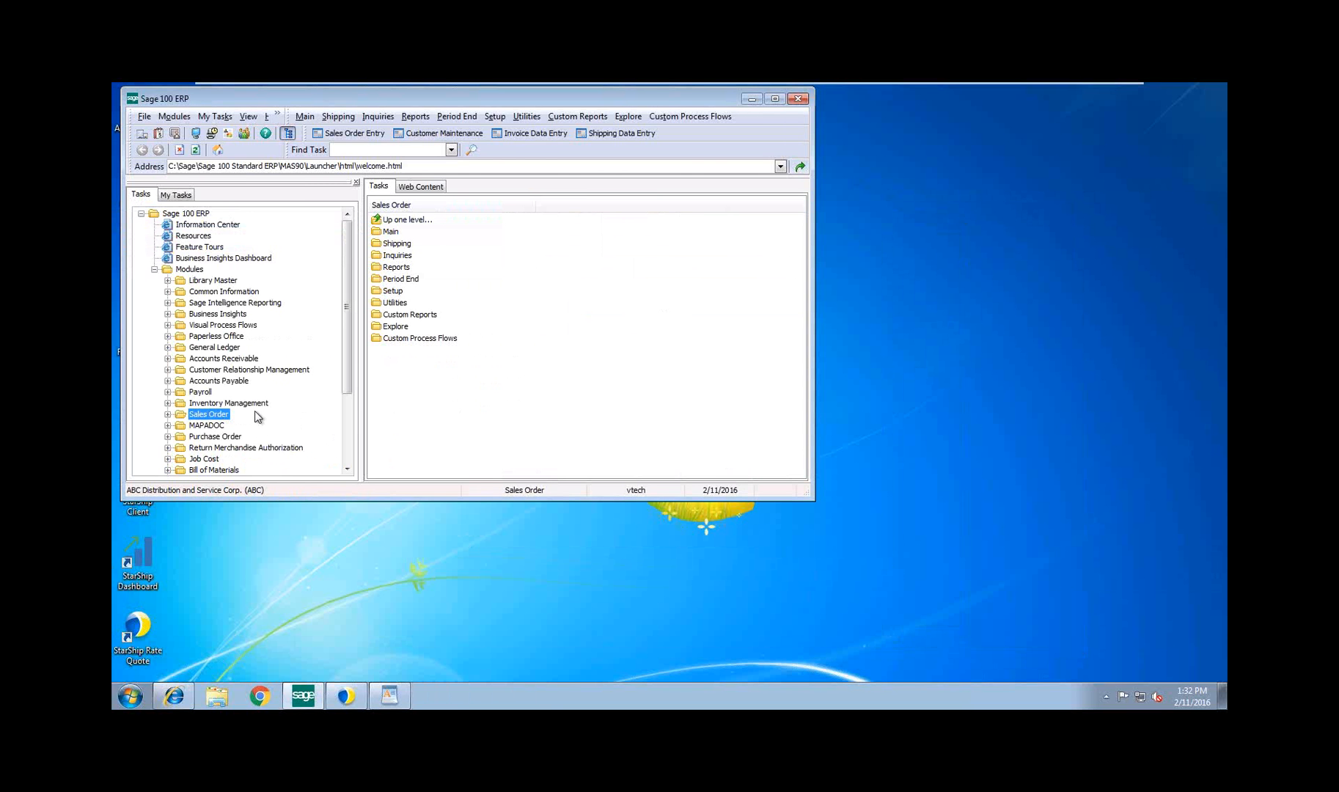
Reopen the last invoice in Invoice Data Entry and try to preview its printout with the STANDARD form
click(525, 137)
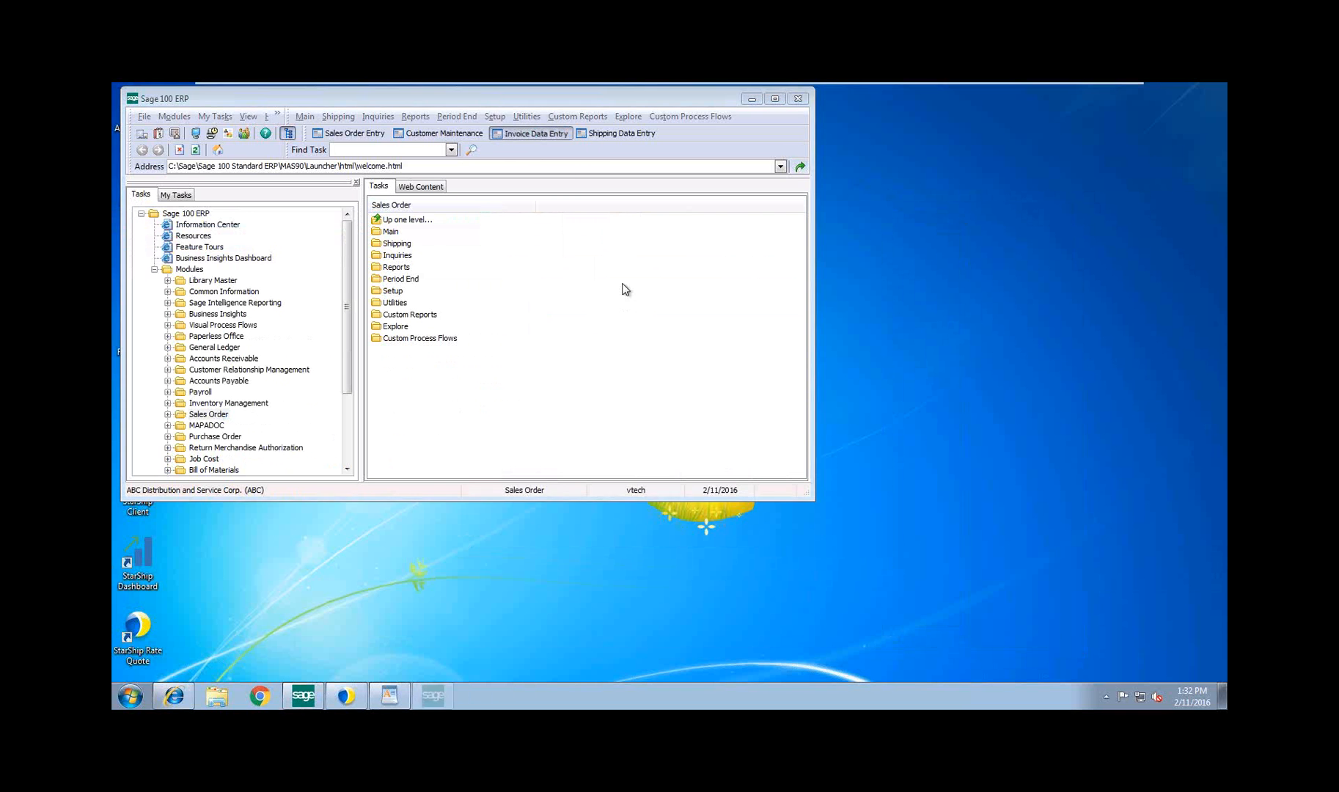
click(597, 235)
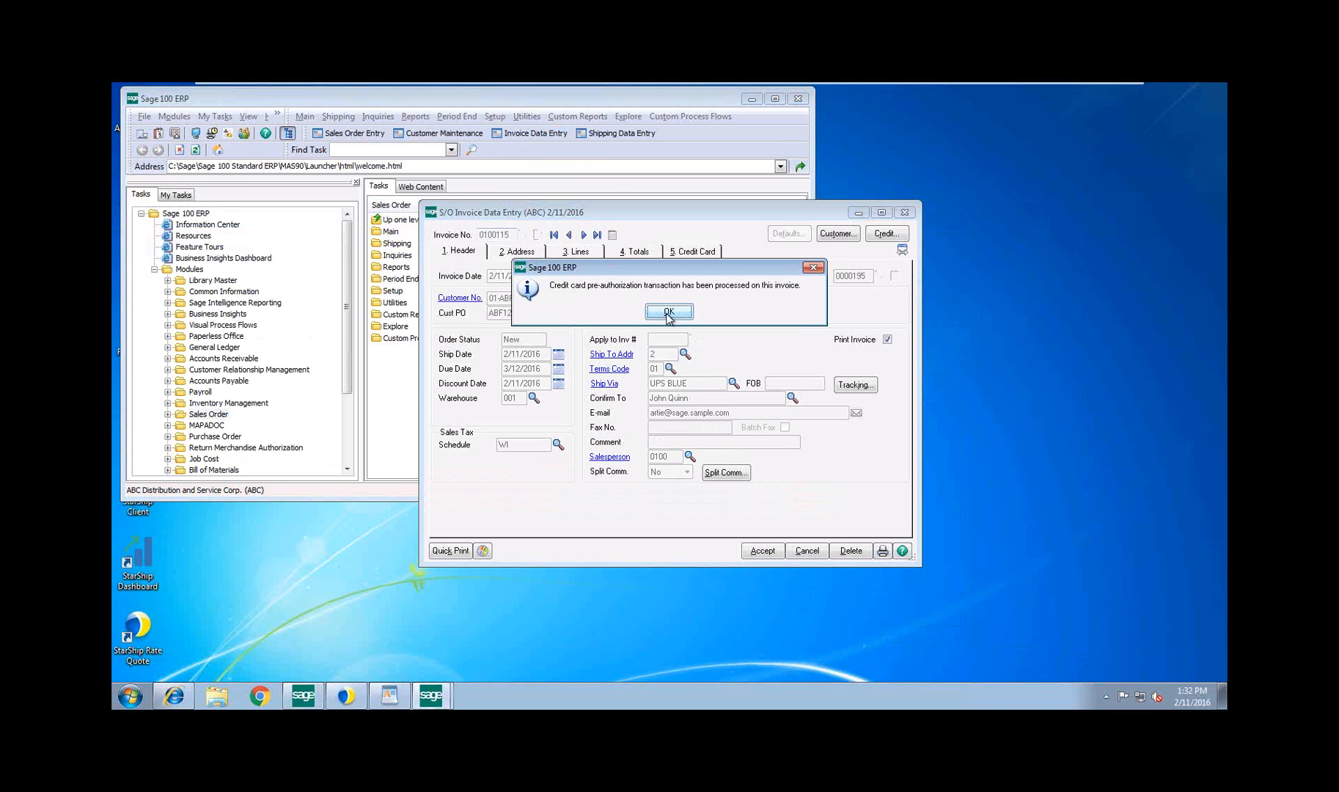
click(668, 312)
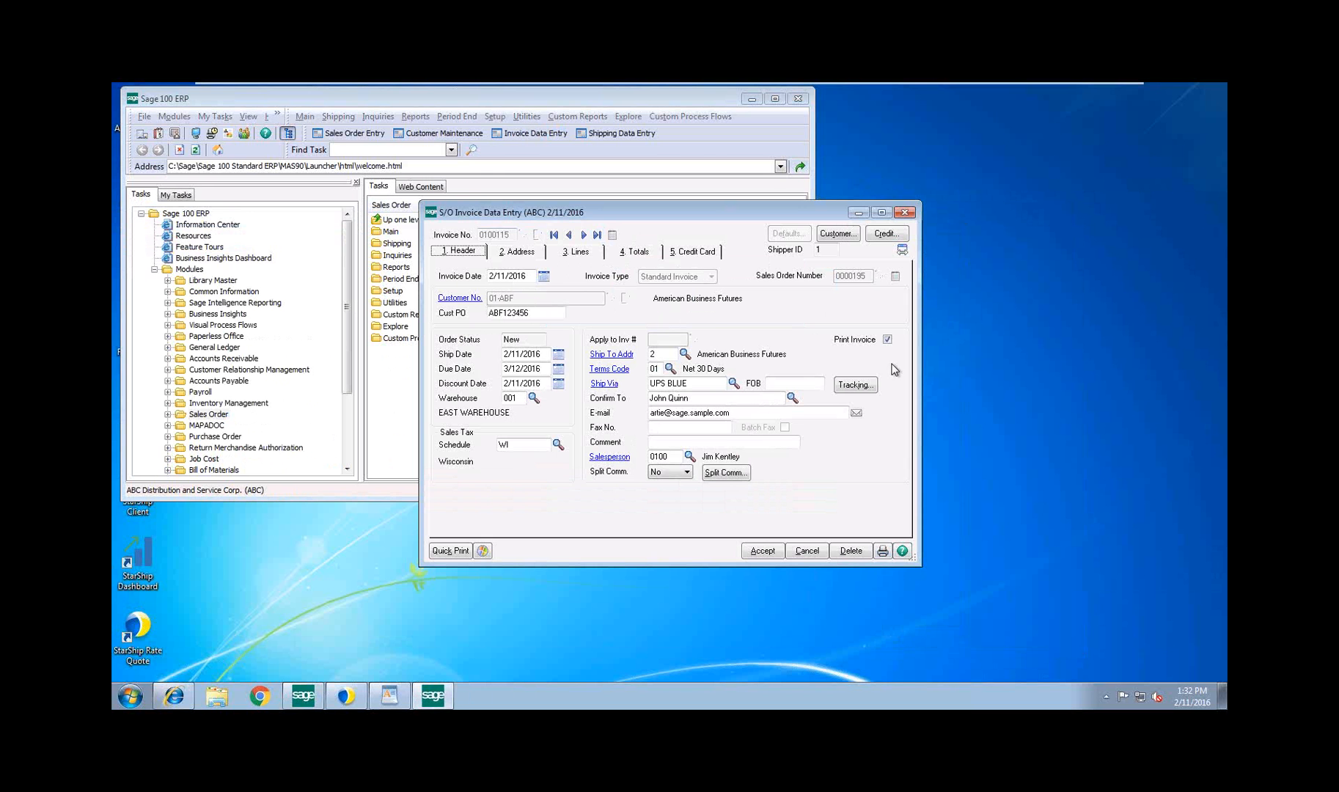
click(884, 552)
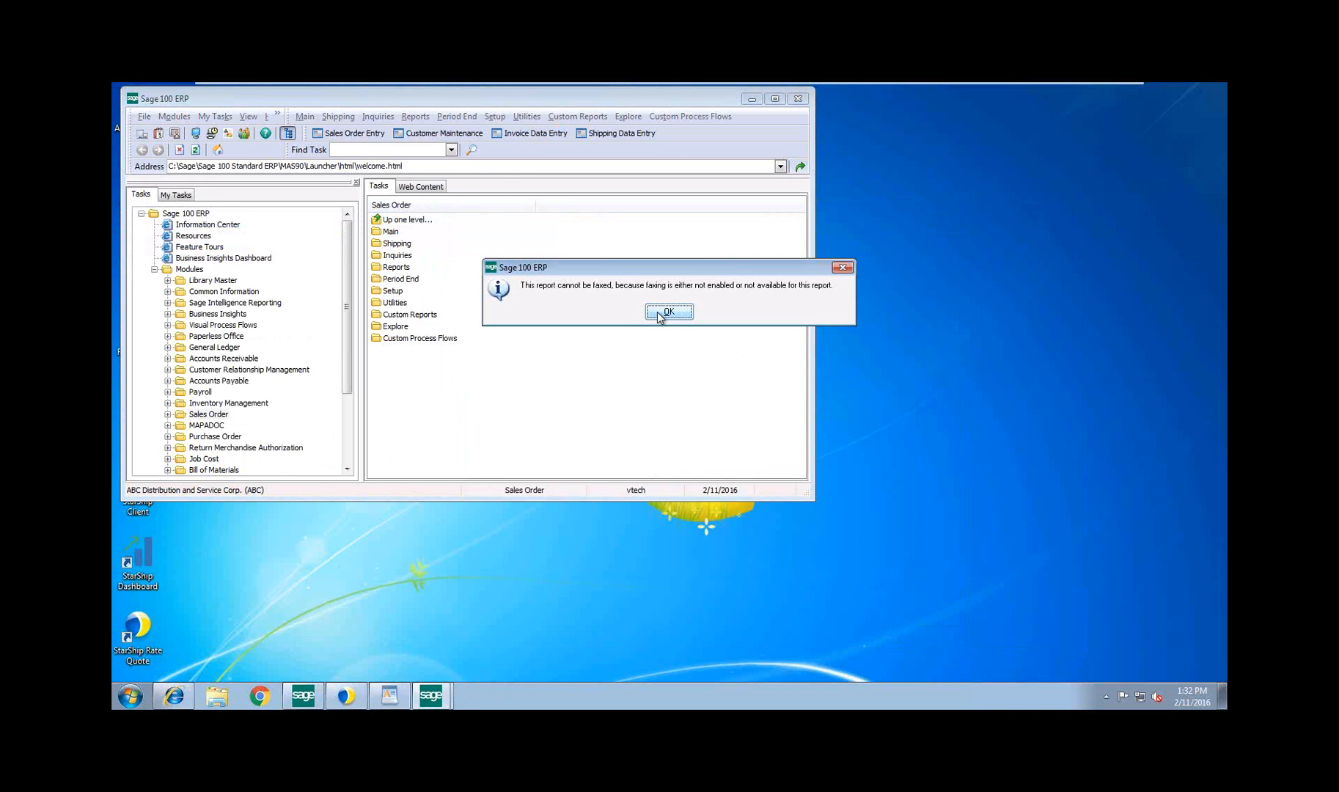
click(659, 313)
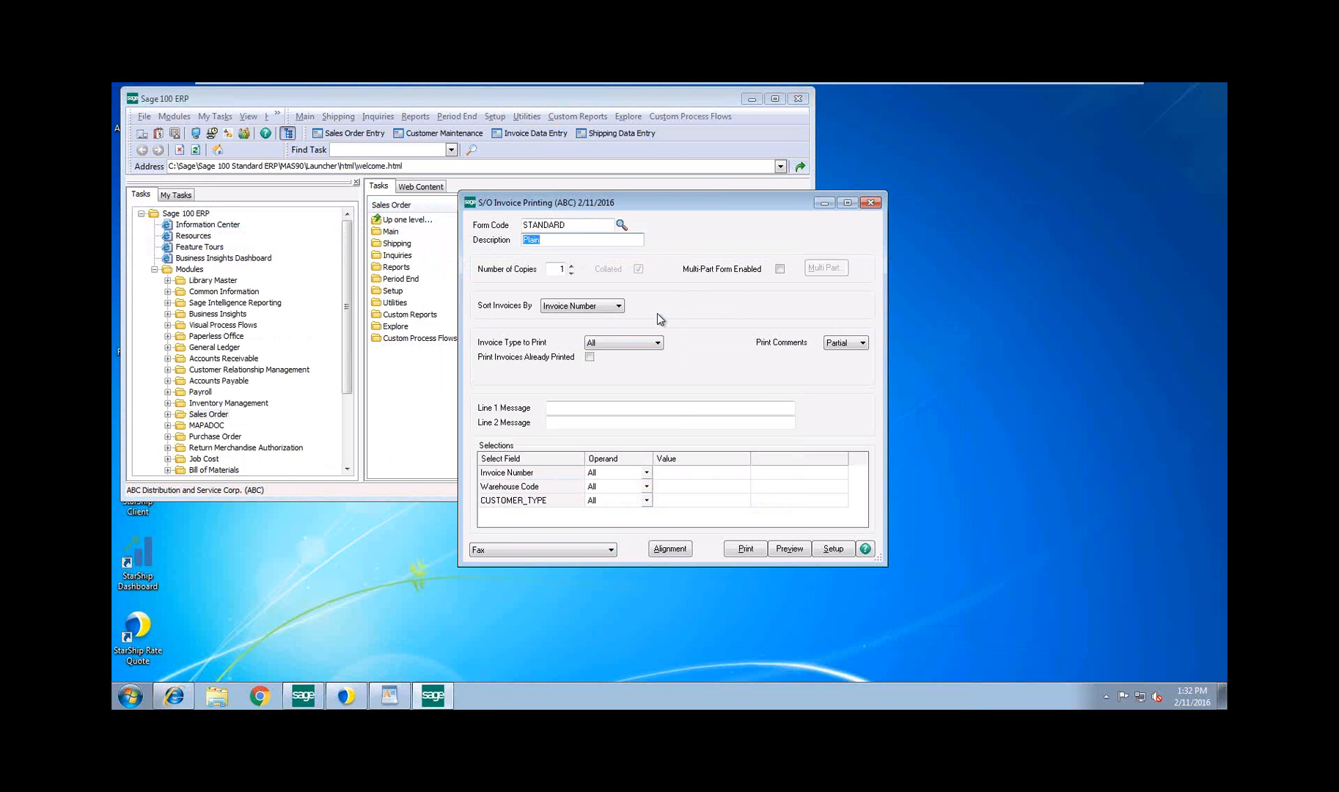
click(784, 552)
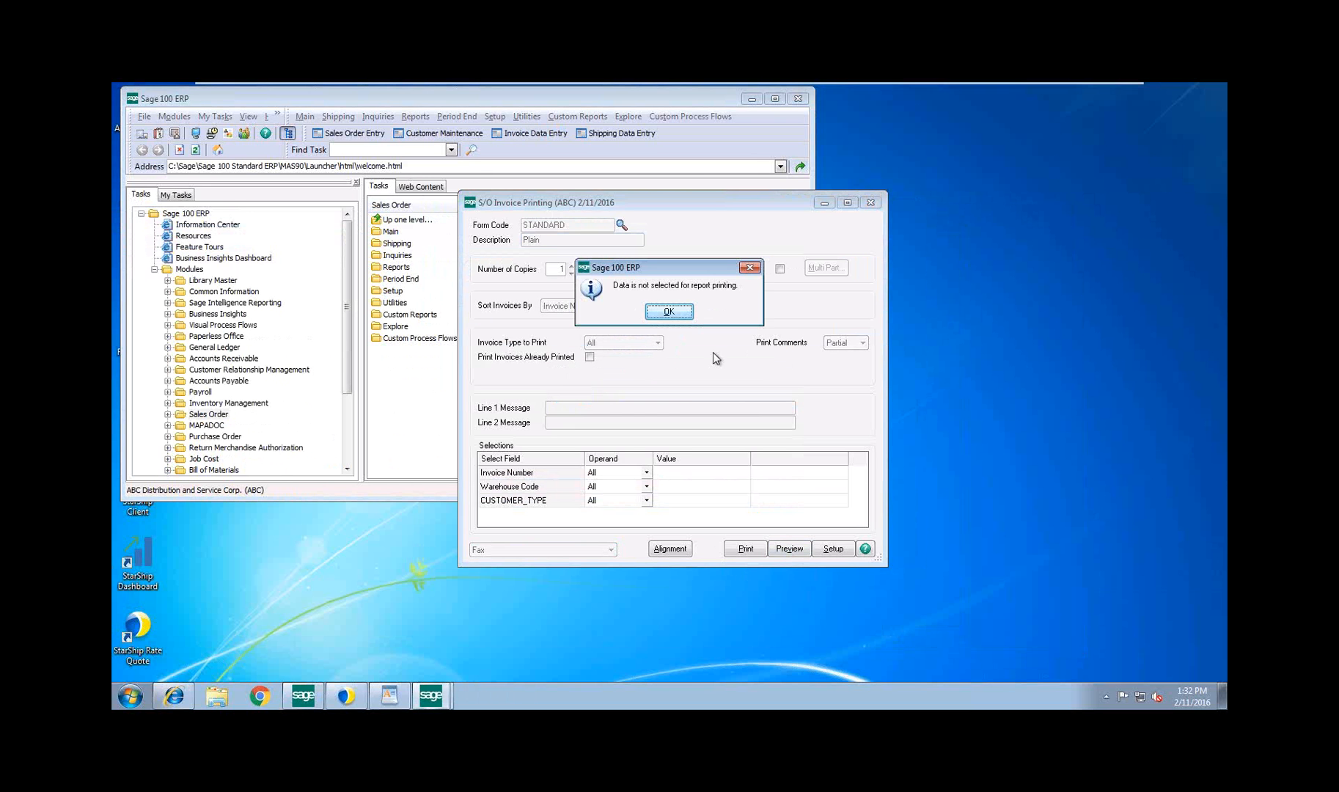
click(665, 313)
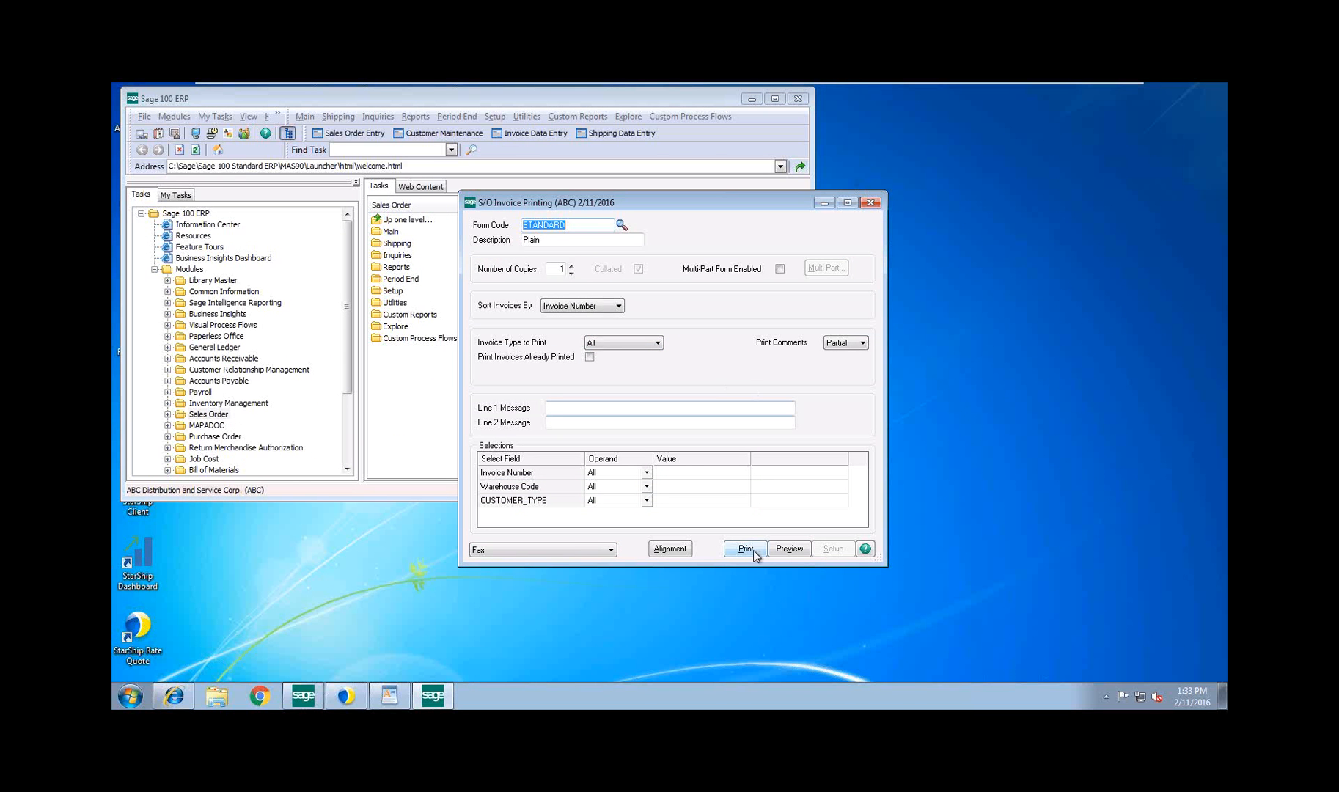
Try to print the invoices to Microsoft XPS Document Writer and open the Invoice Number selection's operand choices
click(575, 551)
click(576, 570)
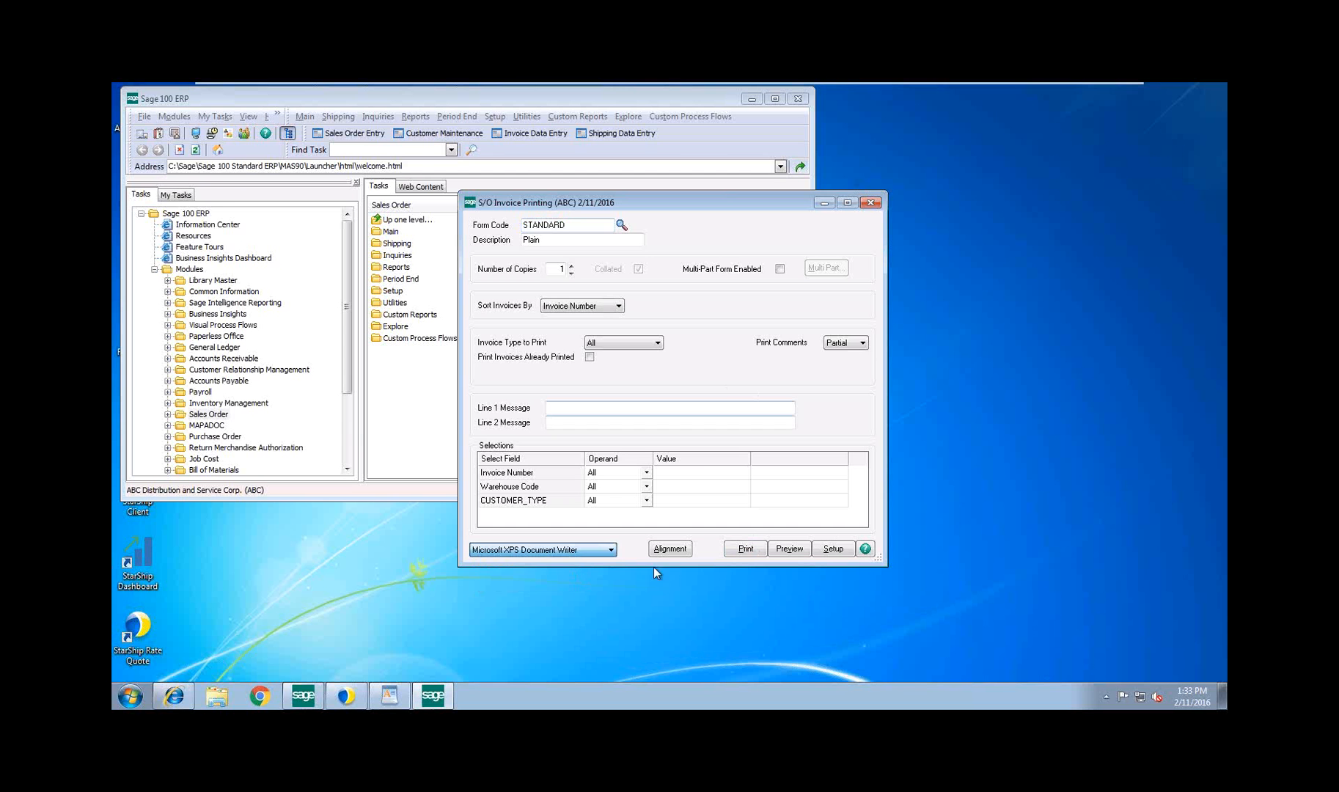
click(744, 549)
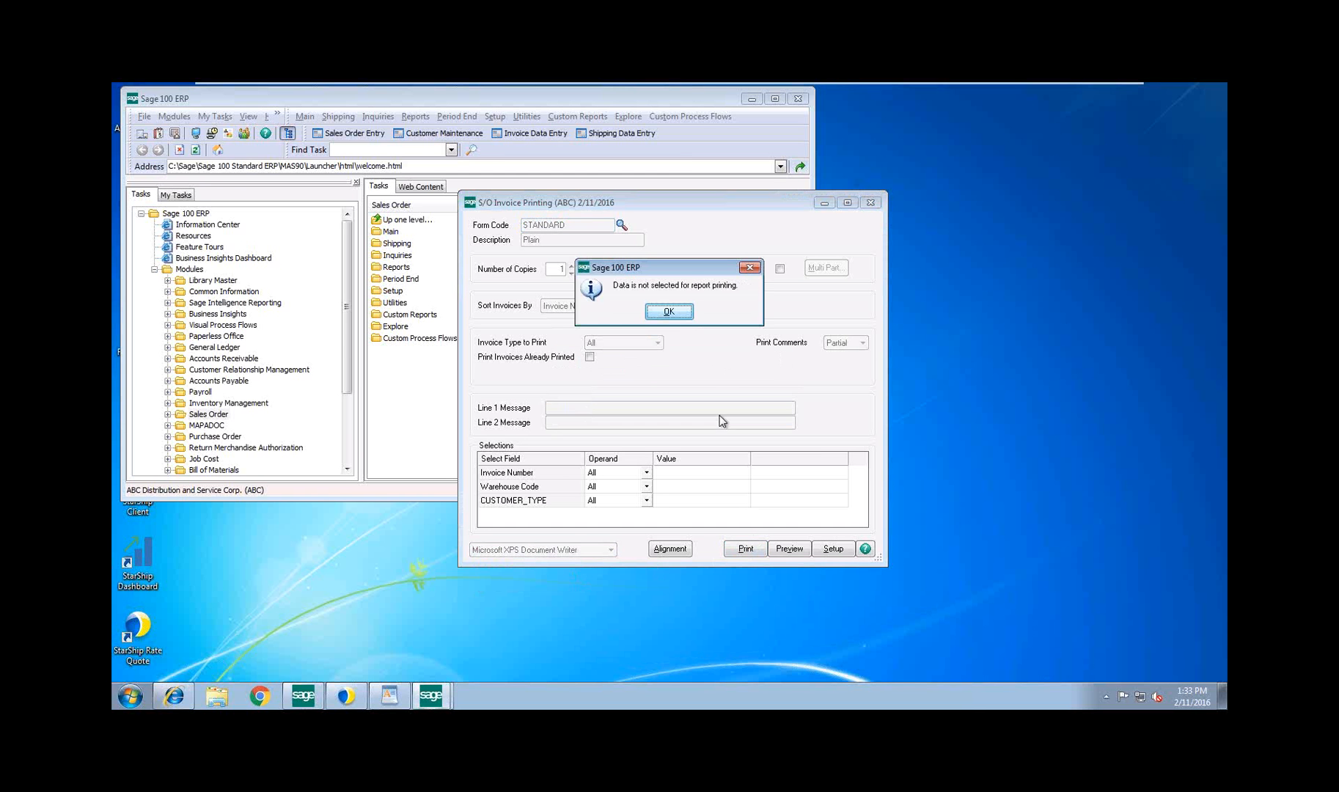
click(669, 312)
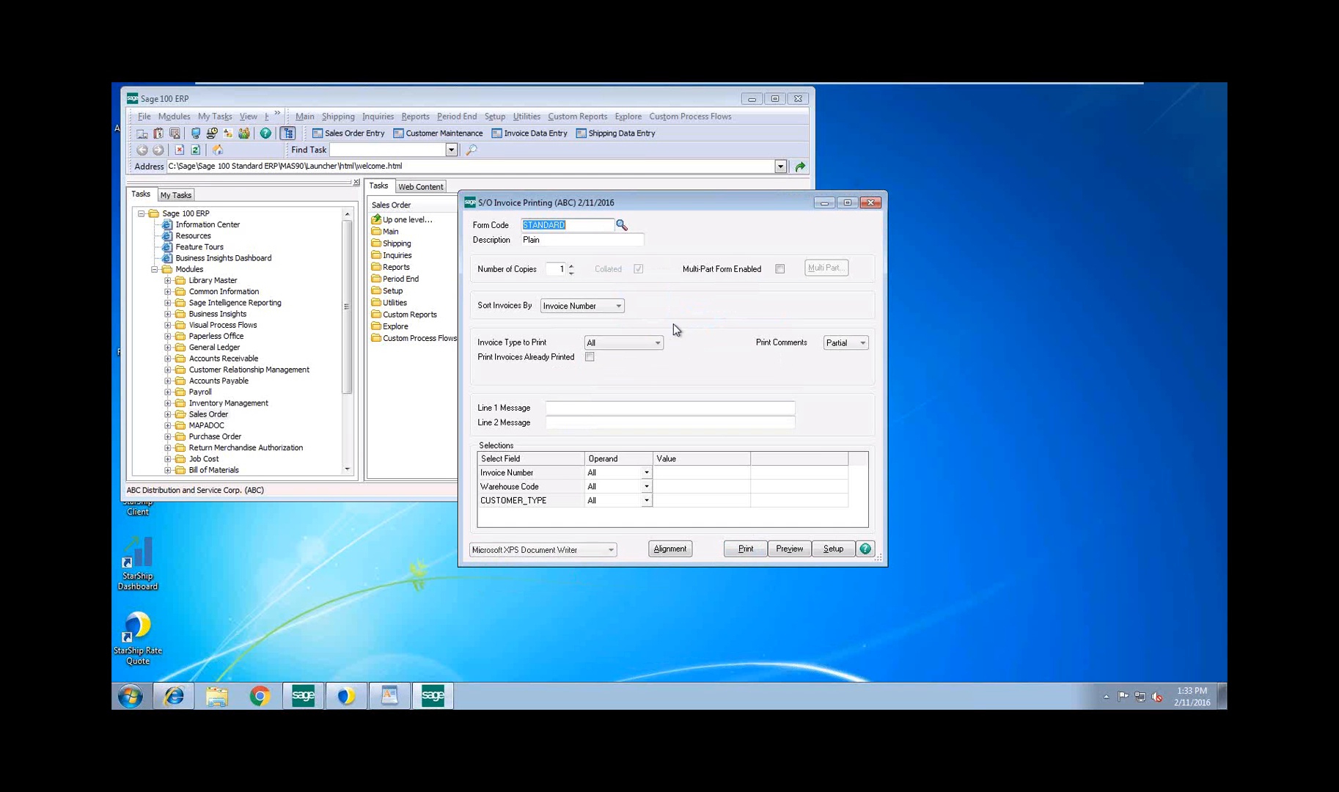
click(647, 473)
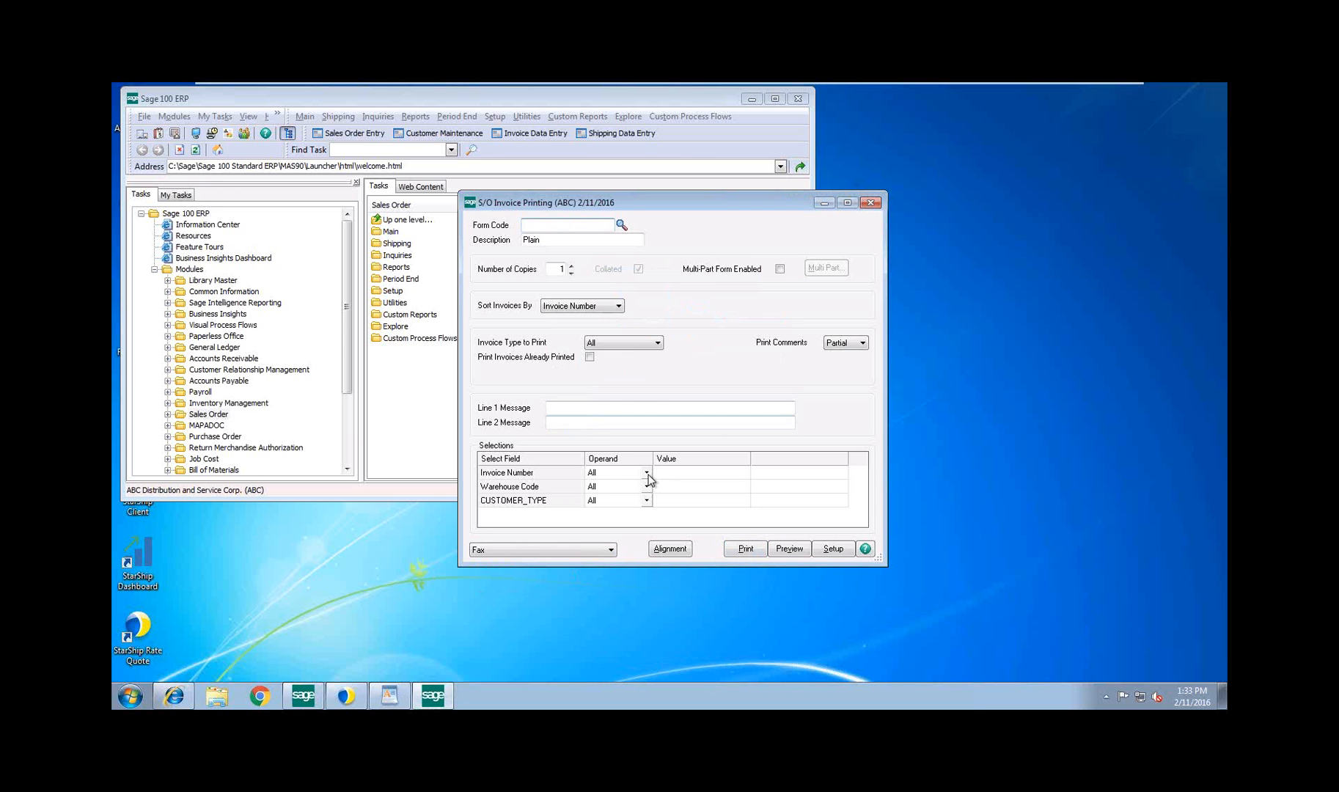
click(647, 475)
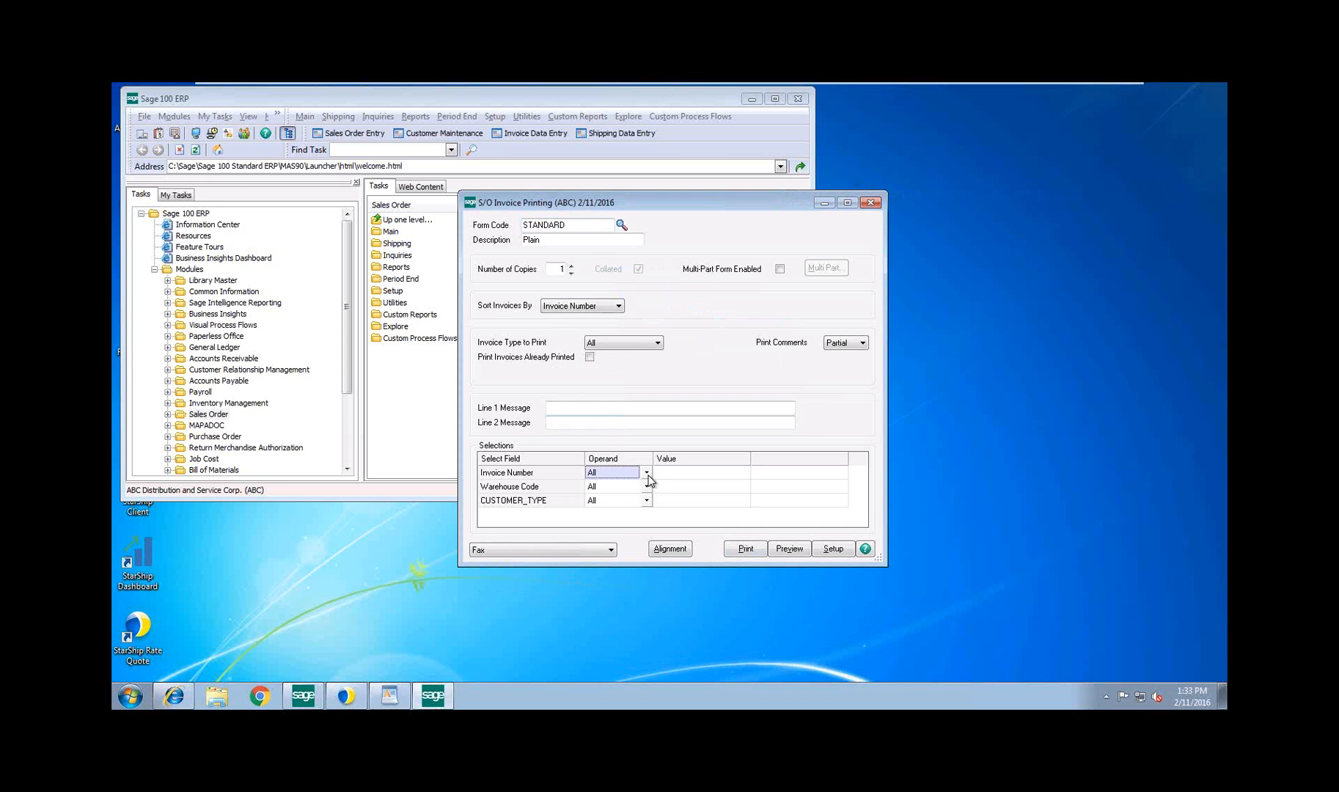
Close the StarShip window and try to print the invoices again
right_click(346, 695)
click(315, 670)
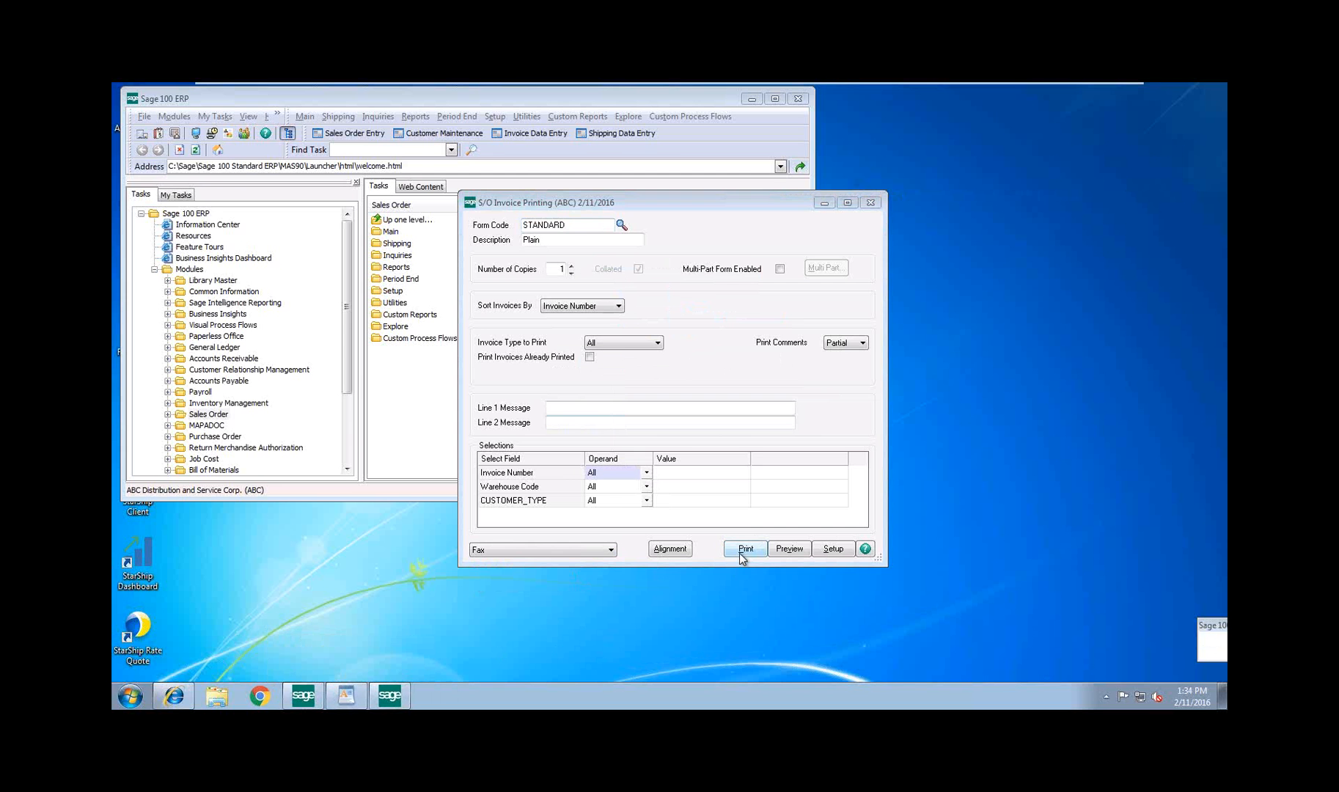
click(740, 554)
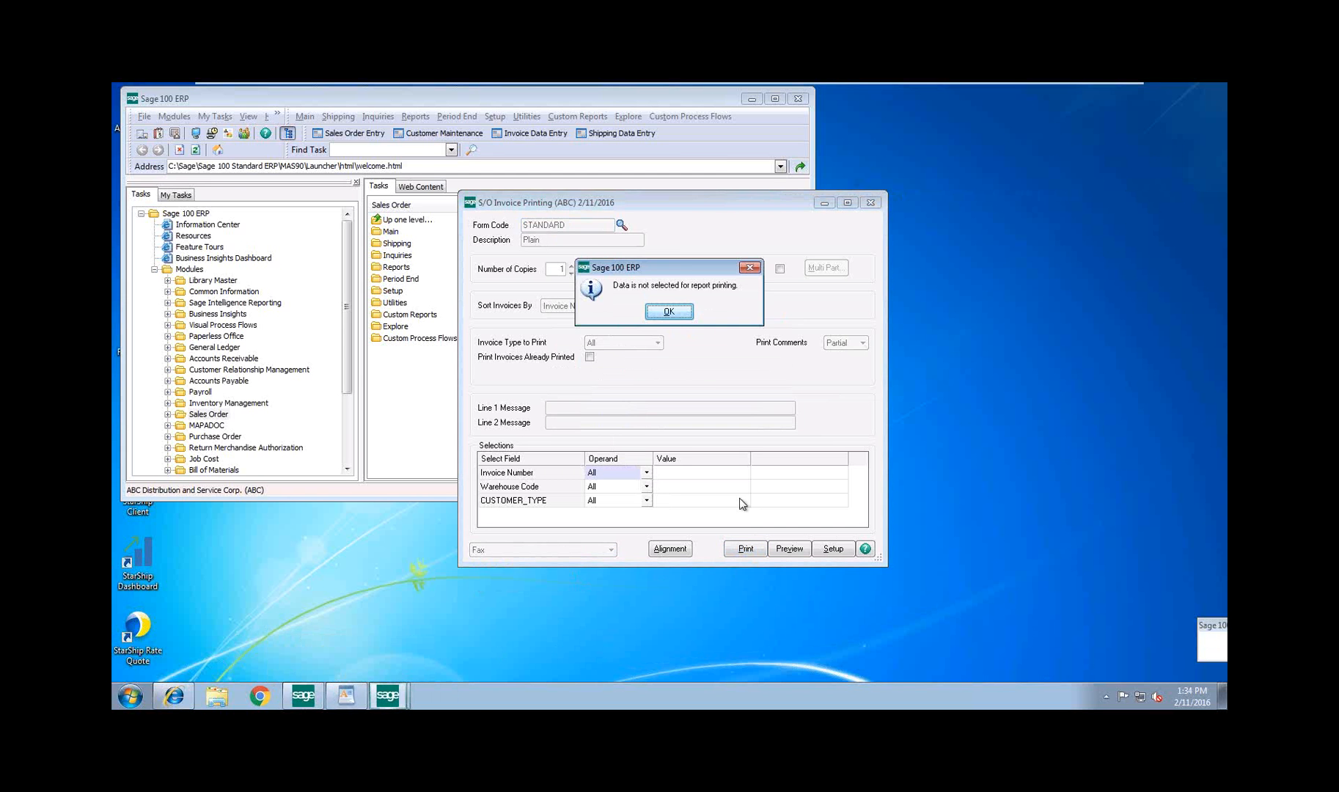
click(668, 312)
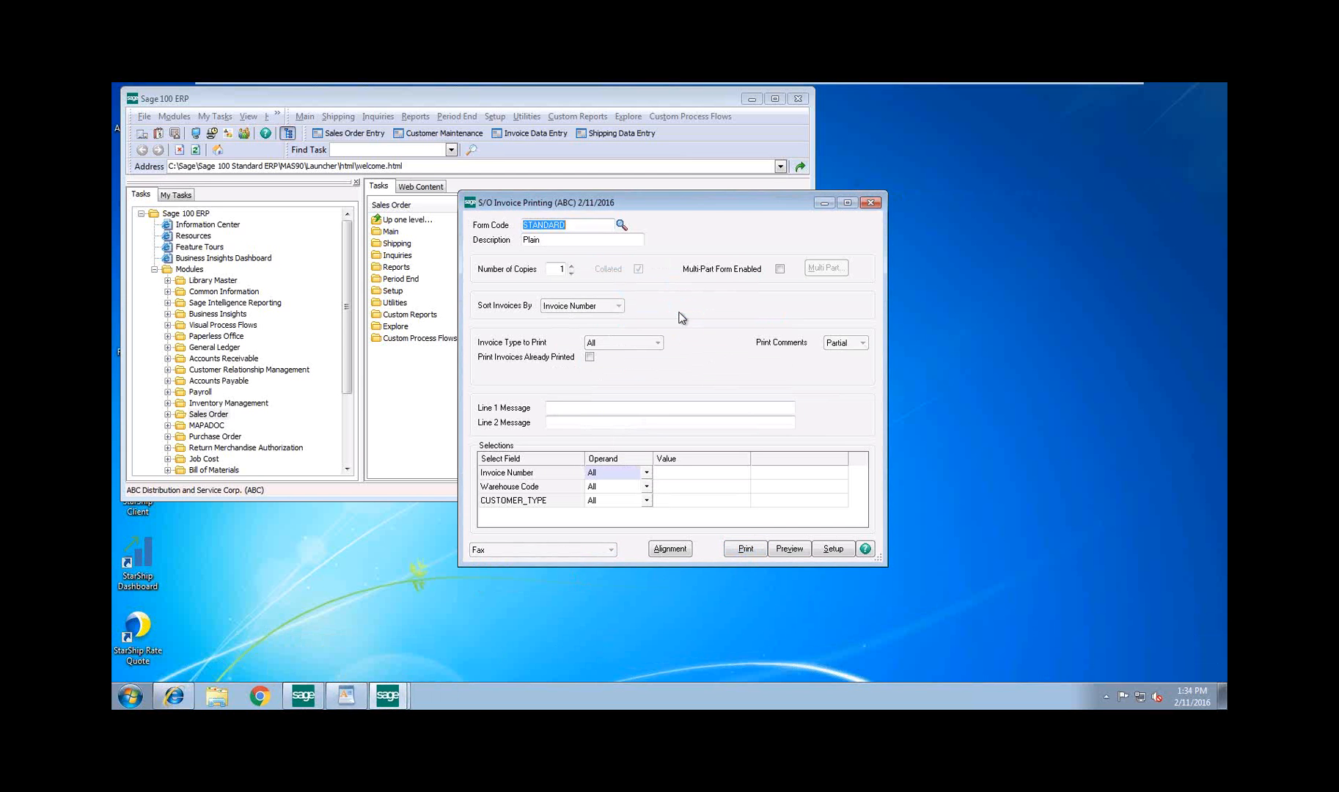
Set the Invoice Number selection's operand to Begins with and include invoices already printed
click(646, 472)
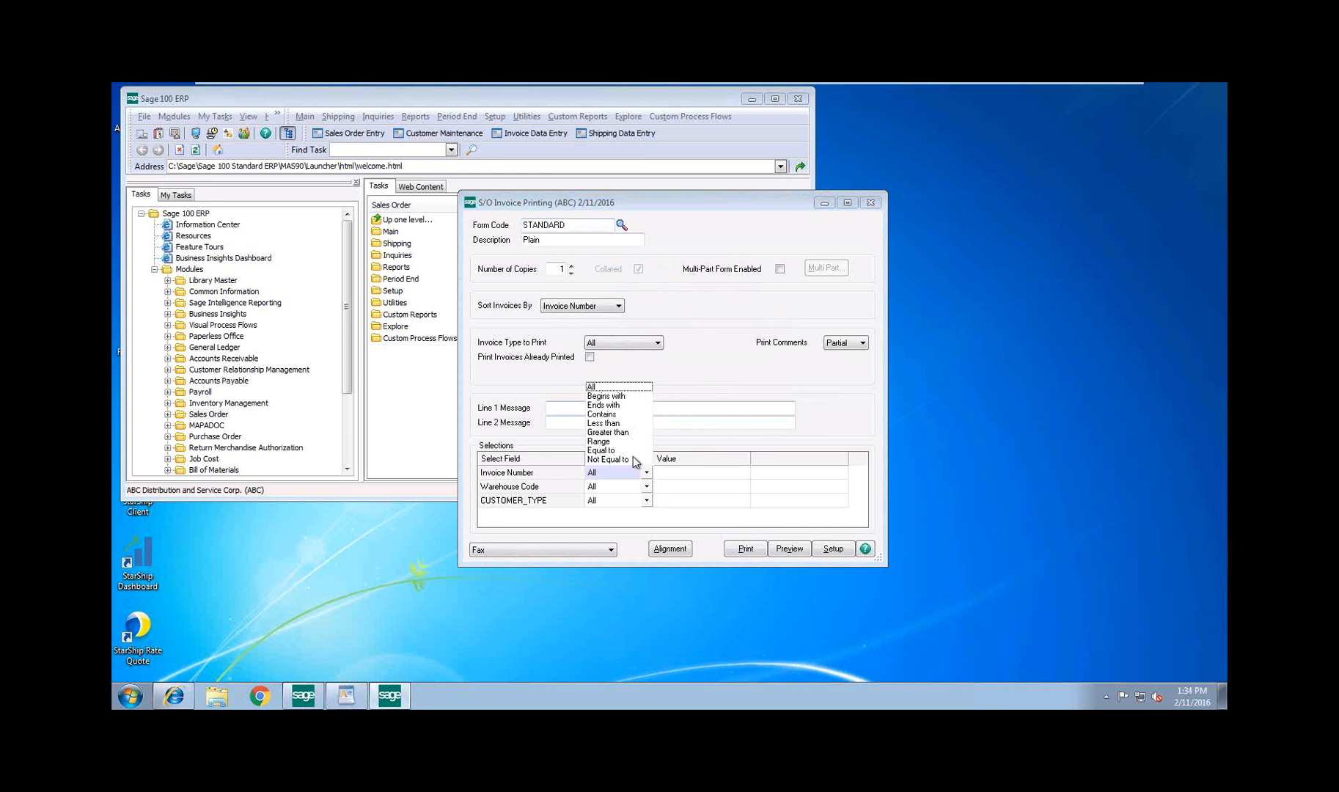
click(631, 397)
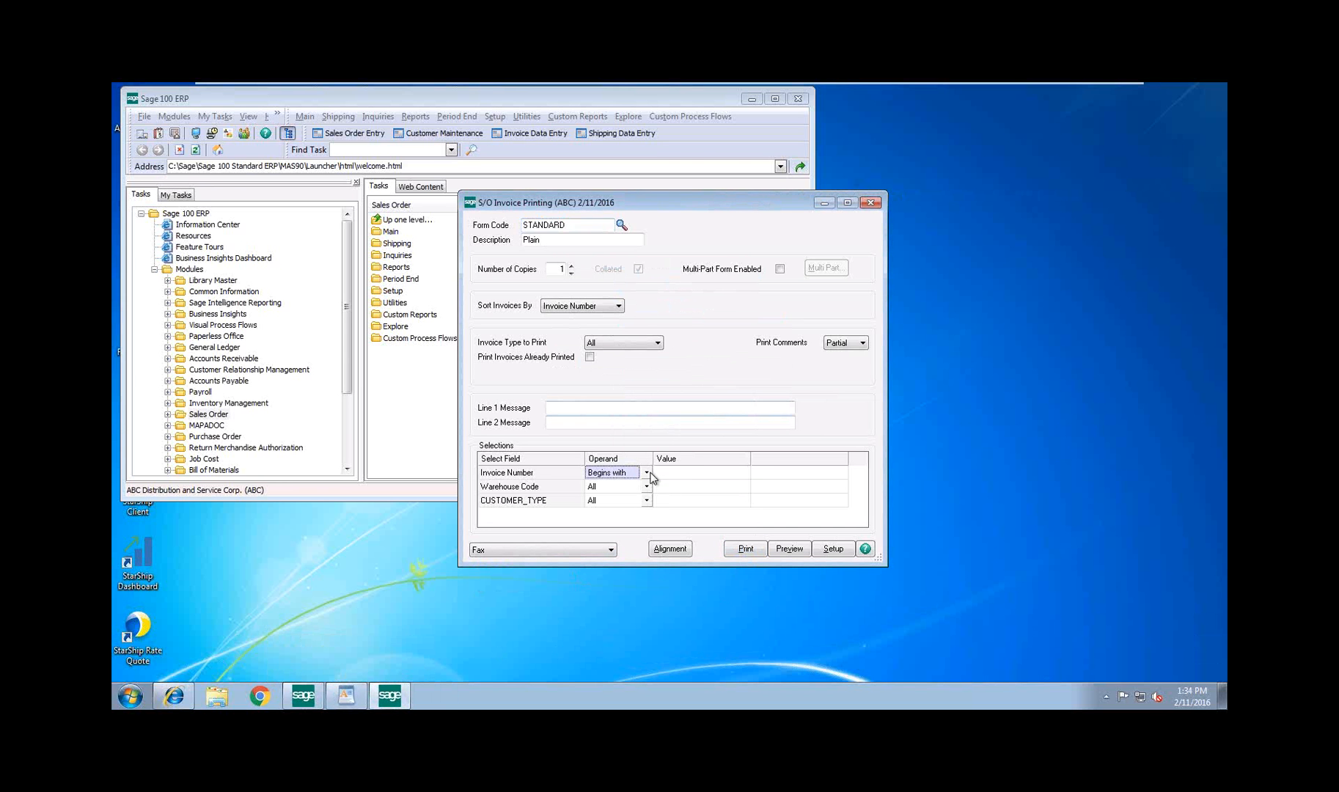
click(646, 473)
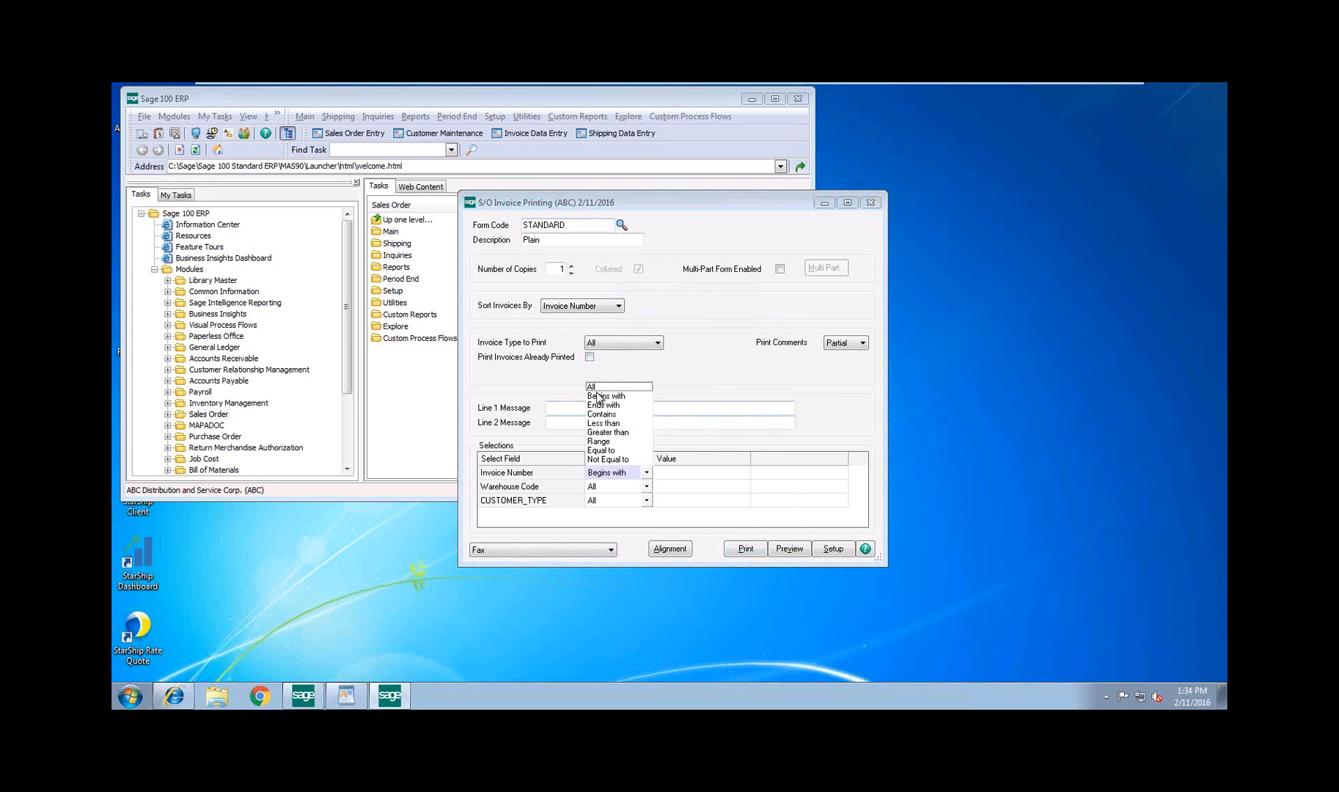
click(589, 357)
click(589, 357)
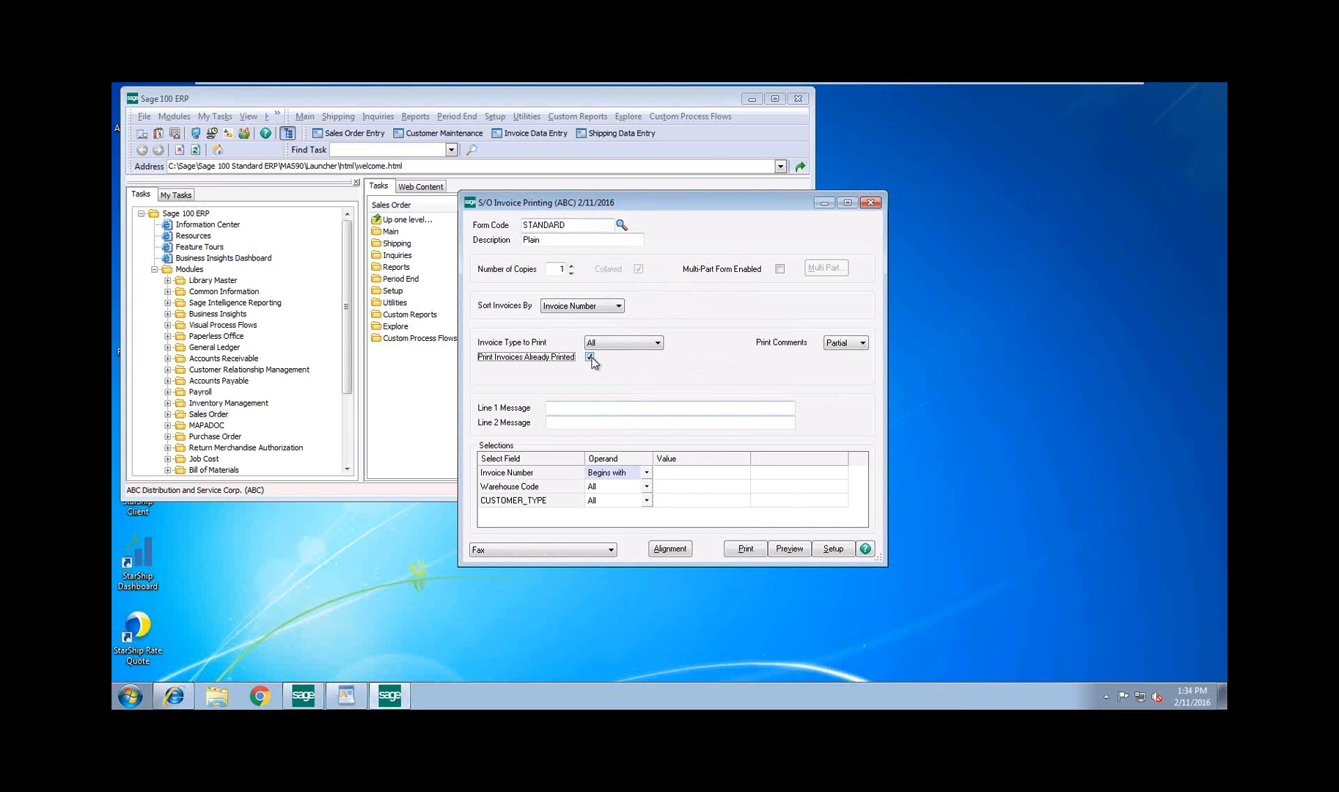
Try to print and preview the invoices using the Begins with selection and already printed invoices
click(747, 550)
click(670, 309)
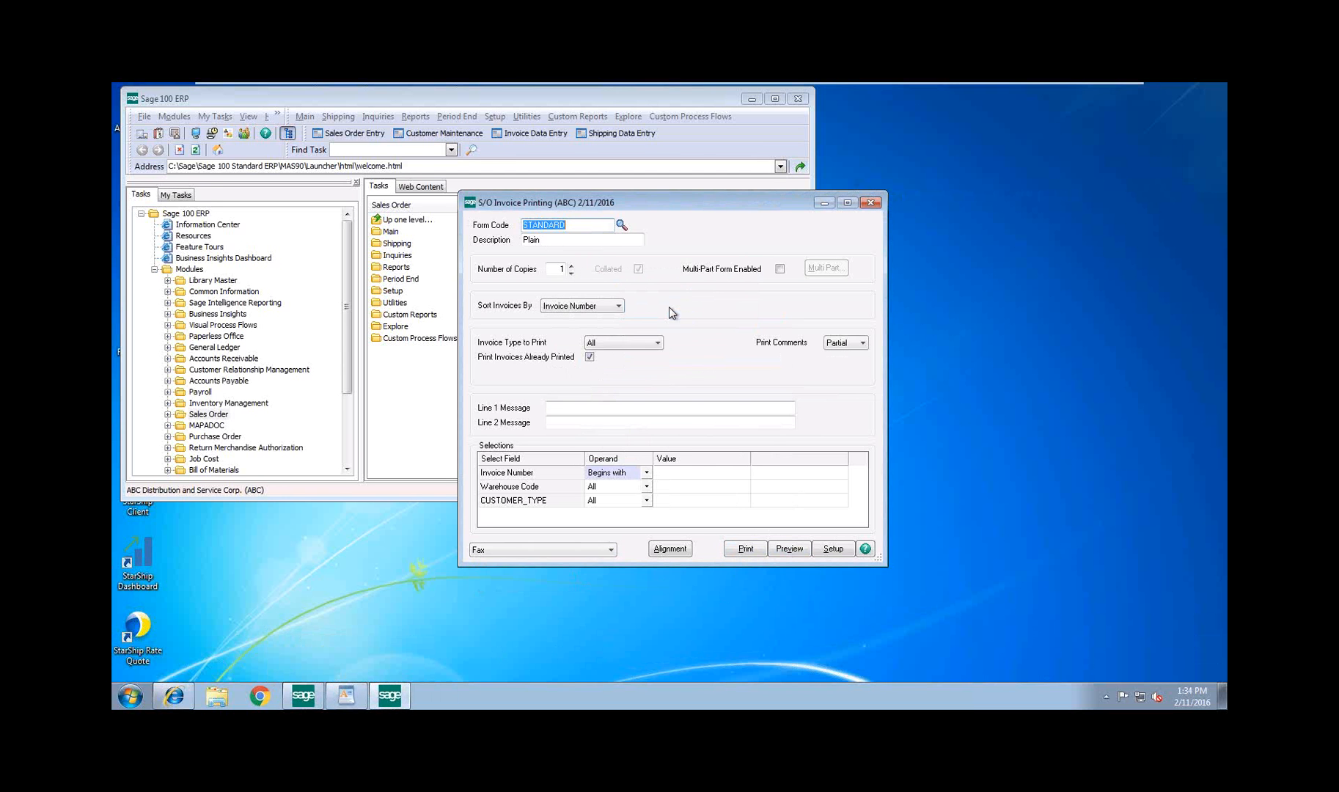
click(782, 550)
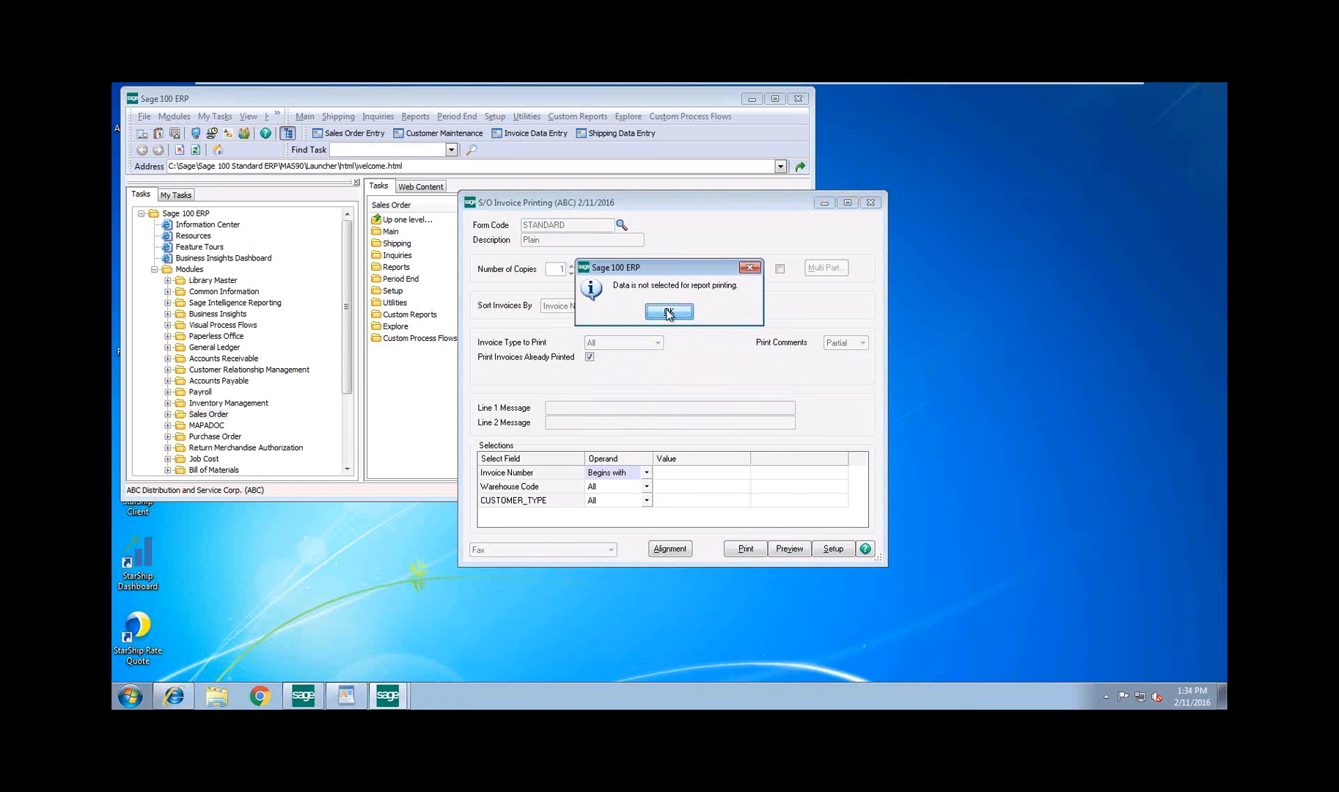
click(668, 311)
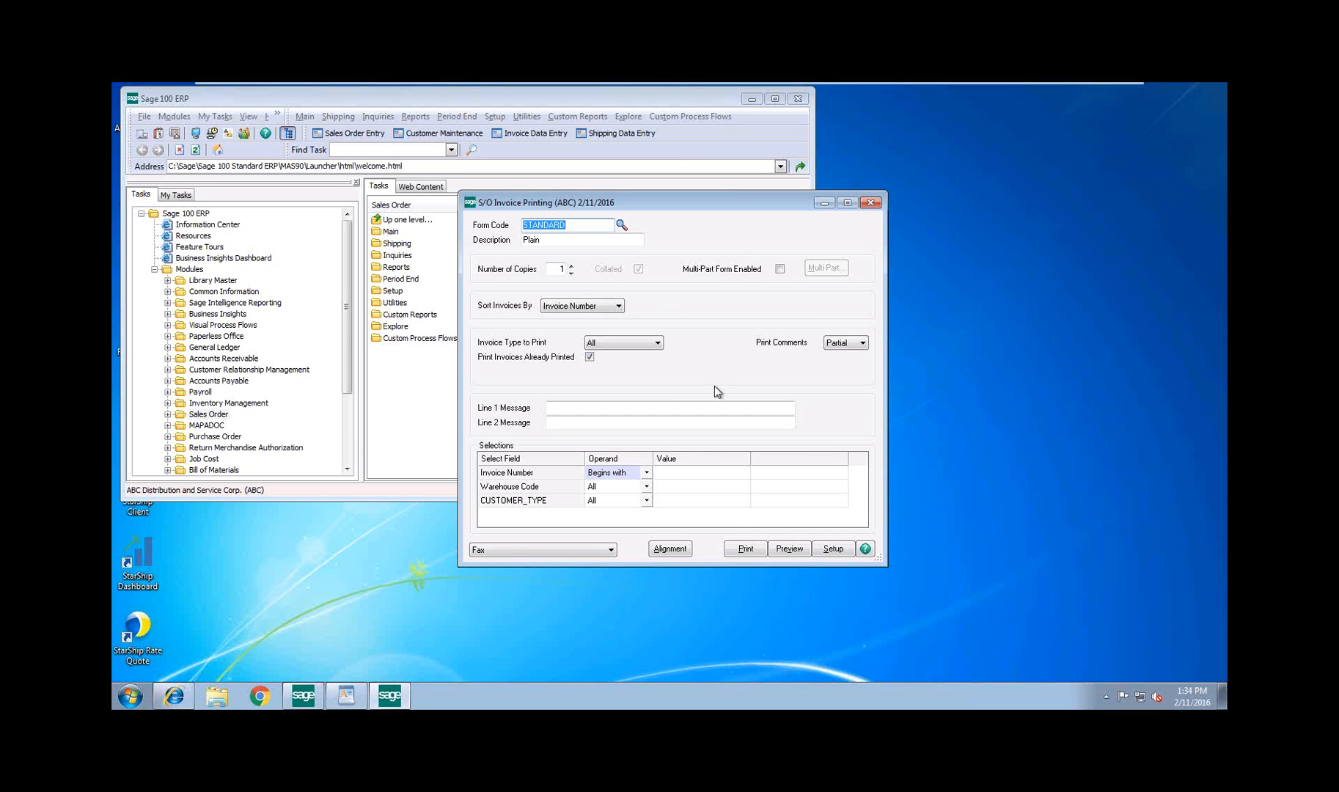
Retry the invoice preview, set the Invoice Number selection's operand to All, and preview the invoices with that selection
click(789, 549)
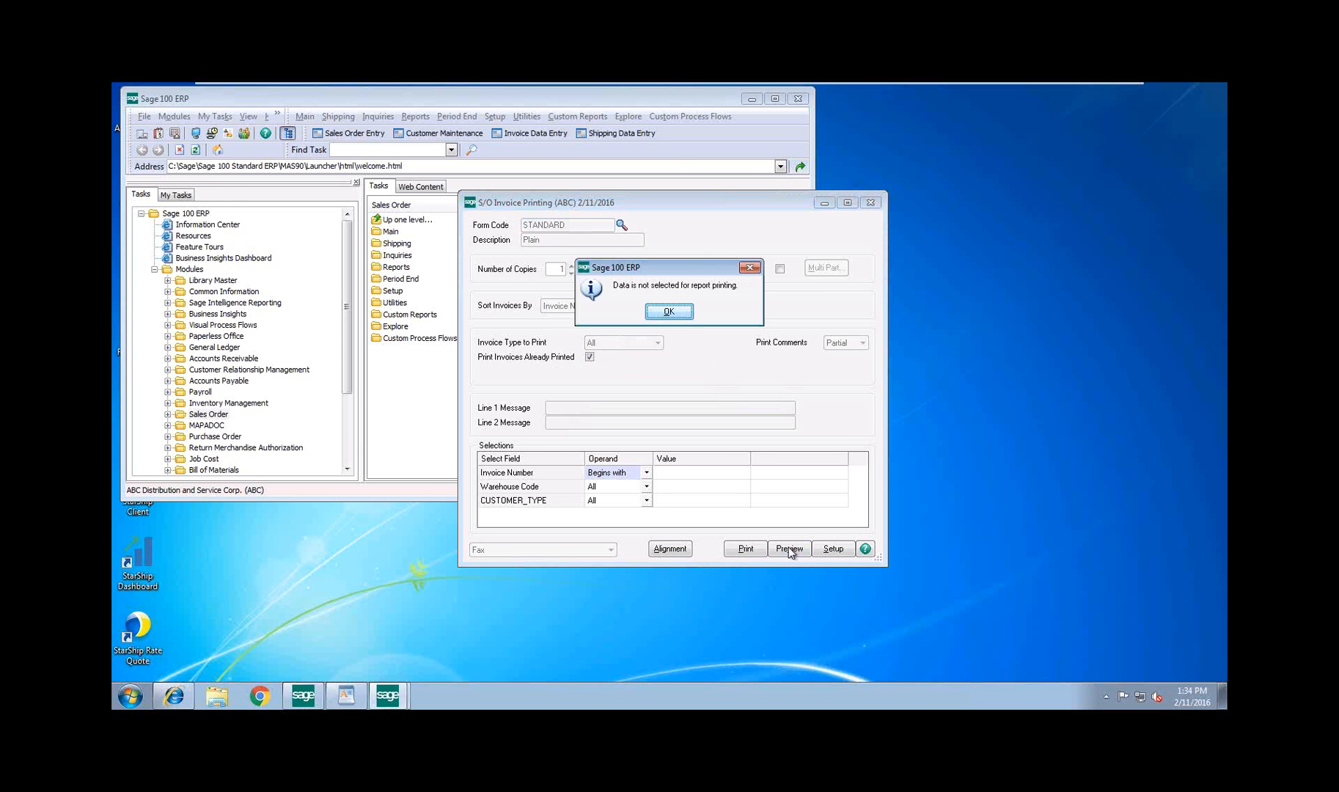
click(678, 311)
click(646, 477)
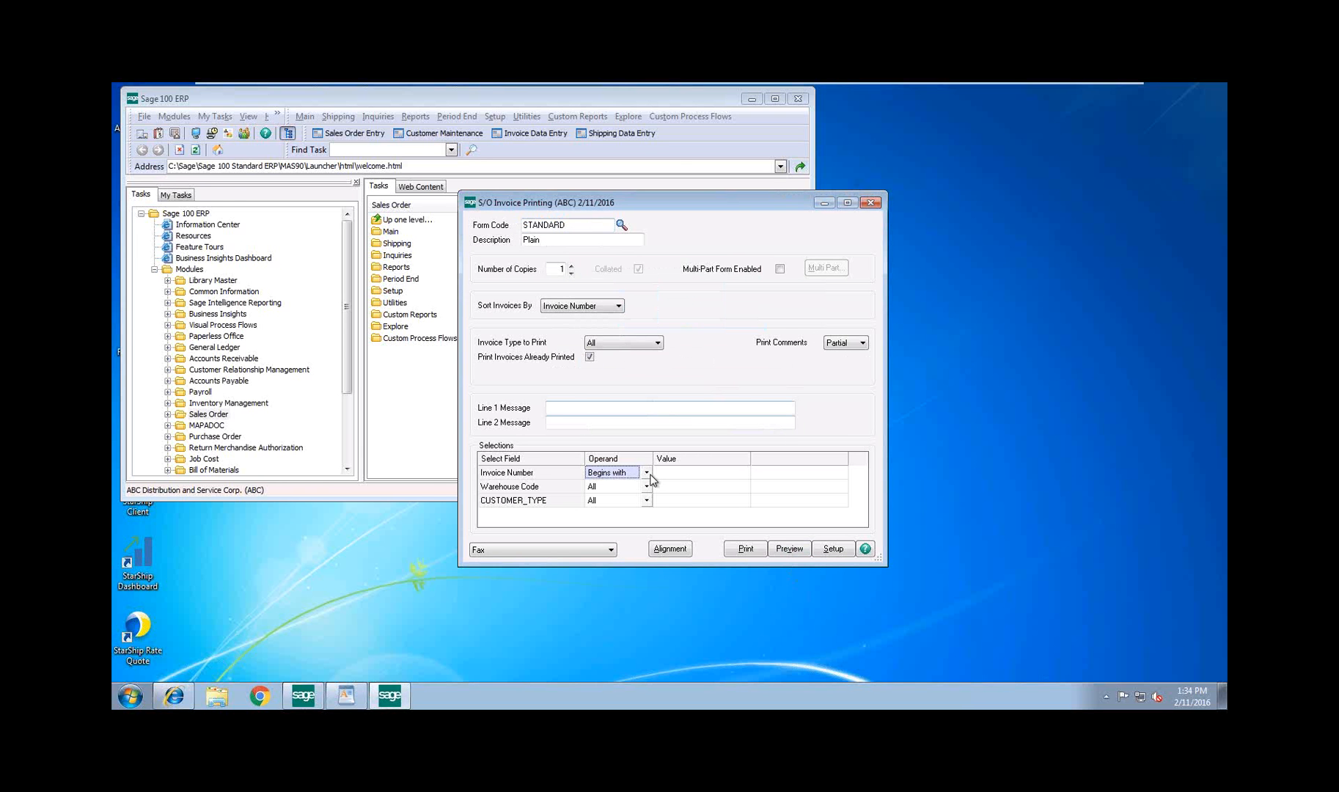
click(647, 475)
click(633, 388)
click(776, 554)
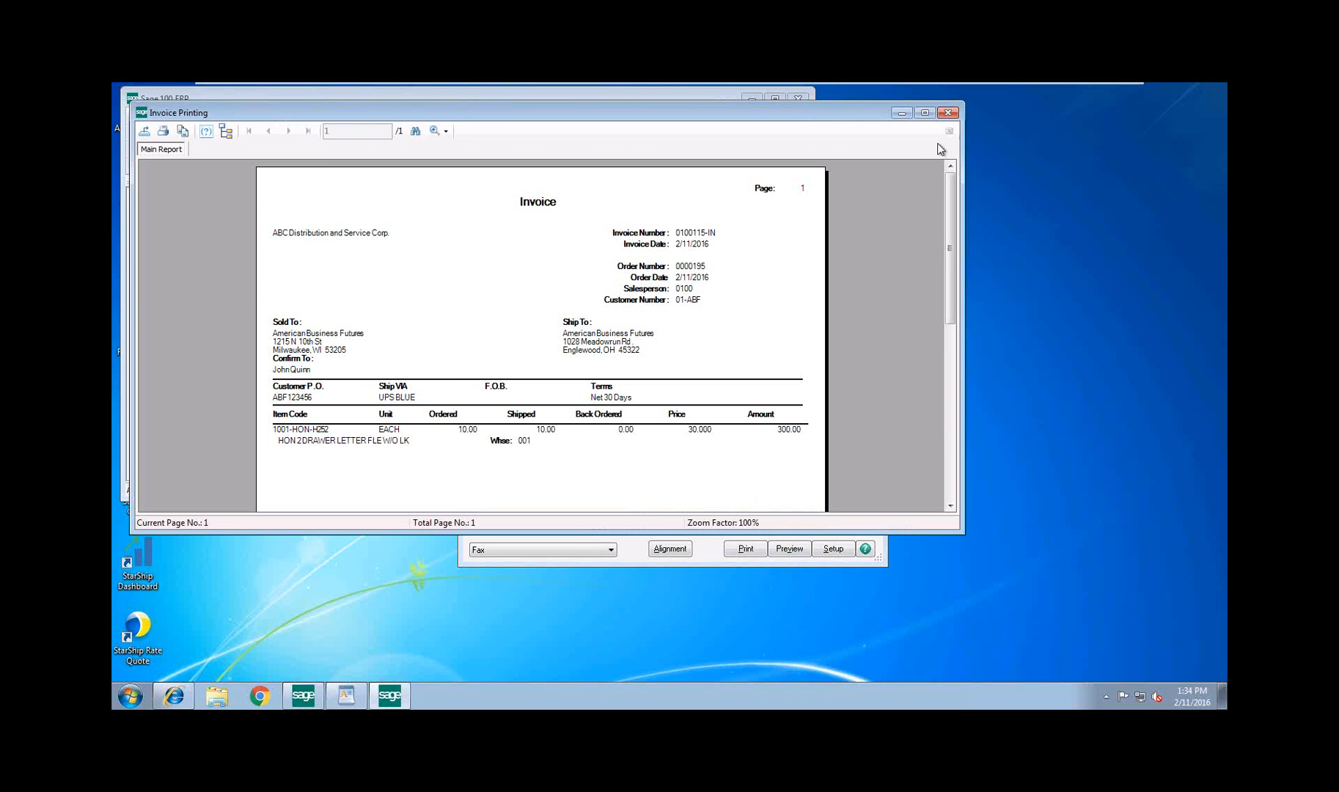
click(943, 113)
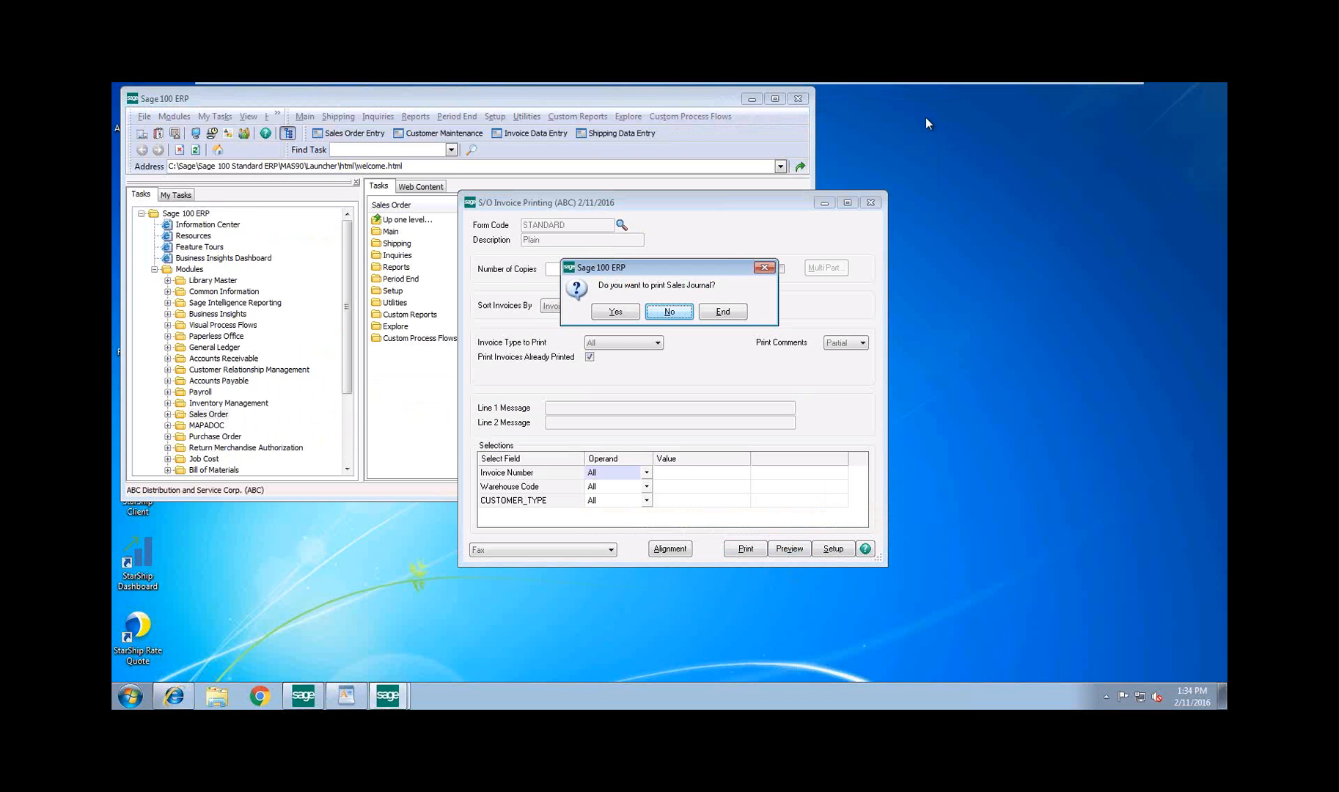
Accept printing the Sales Journal and preview it with Microsoft XPS Document Writer as the printer
click(626, 312)
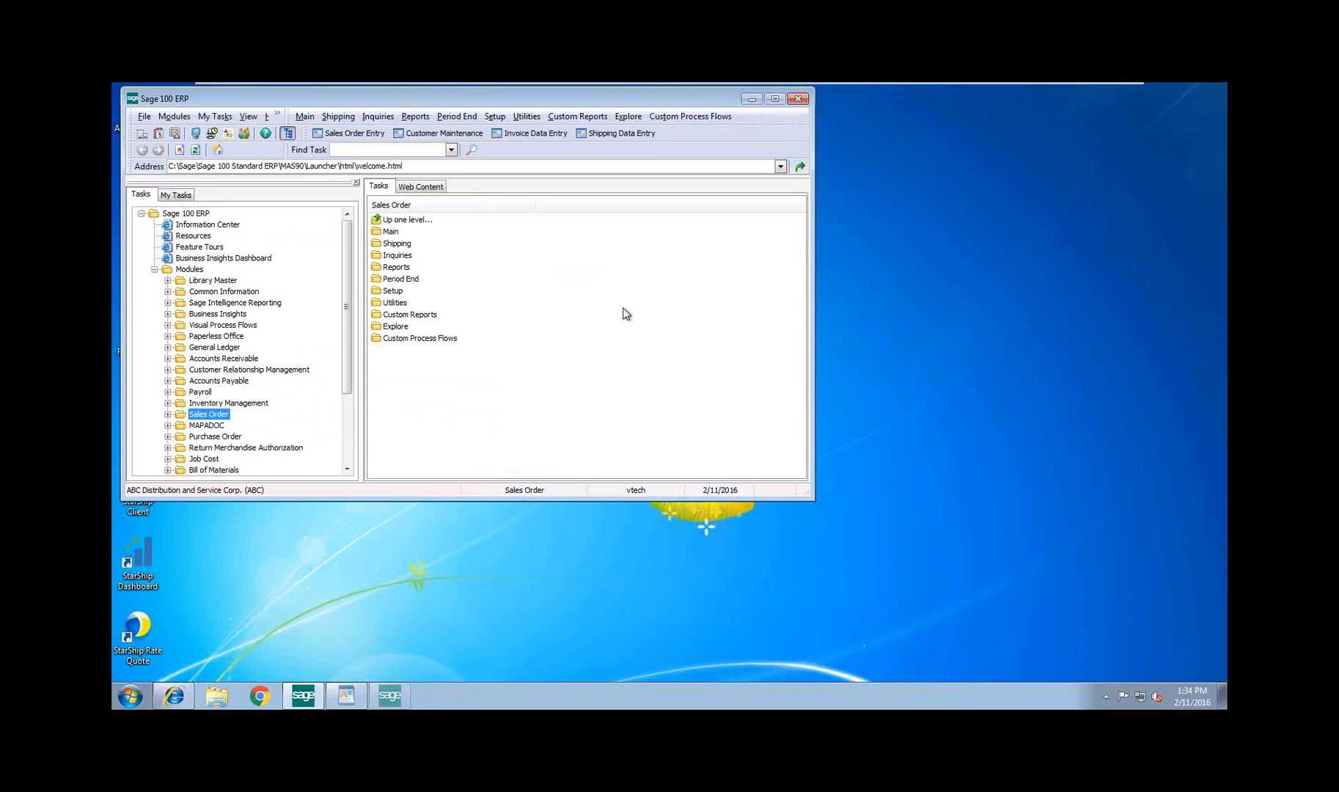
click(667, 313)
click(628, 457)
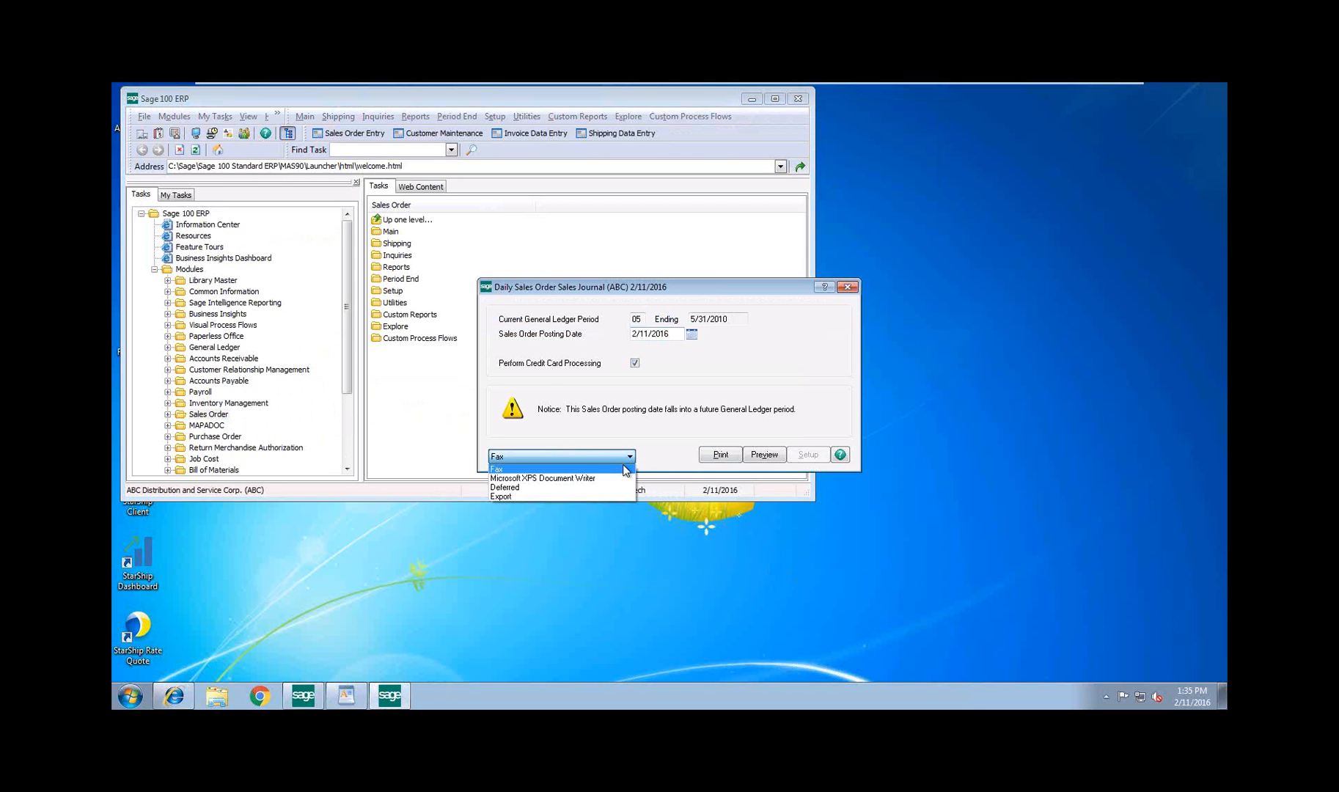
click(557, 478)
click(764, 454)
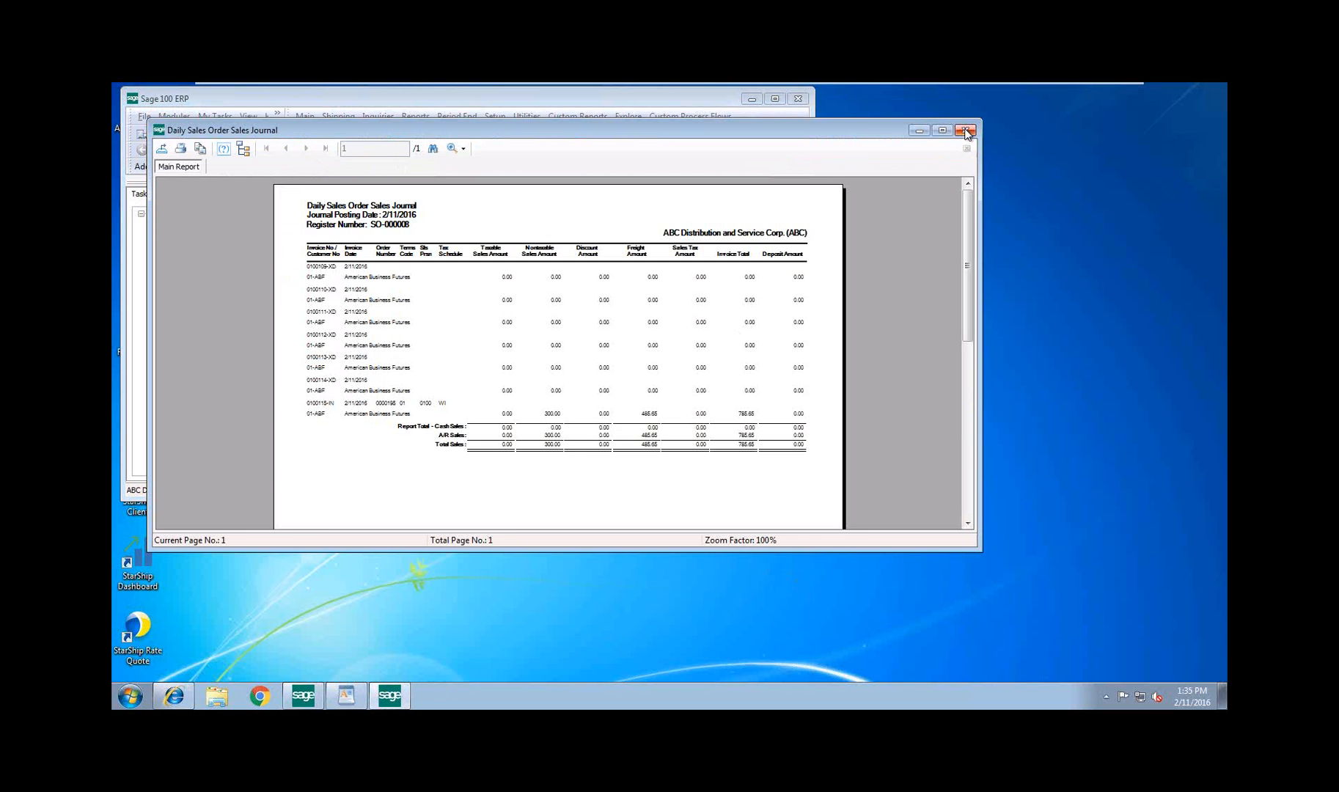
click(966, 123)
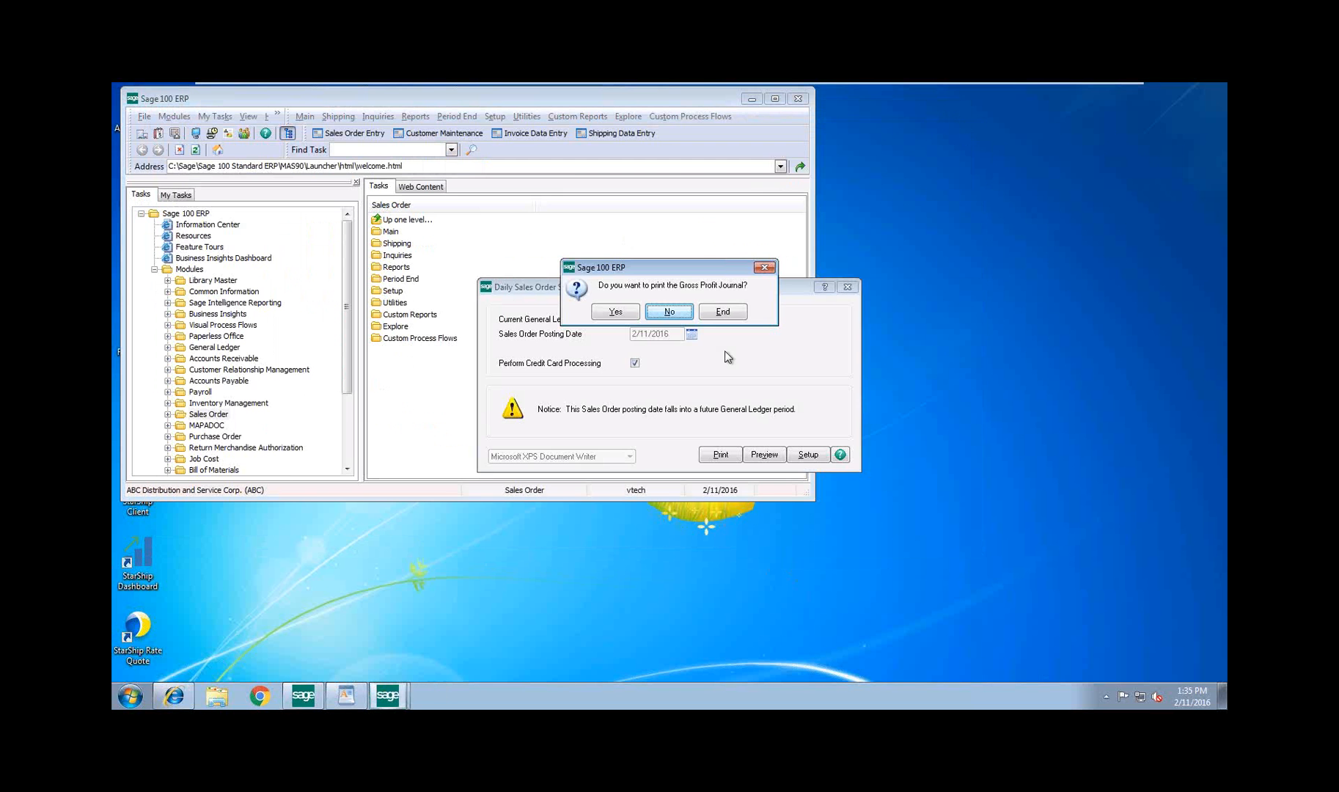
Preview the Gross Profit Journal and all the Daily Recap Reports, closing each report through the Daily Deposit Recap
click(615, 312)
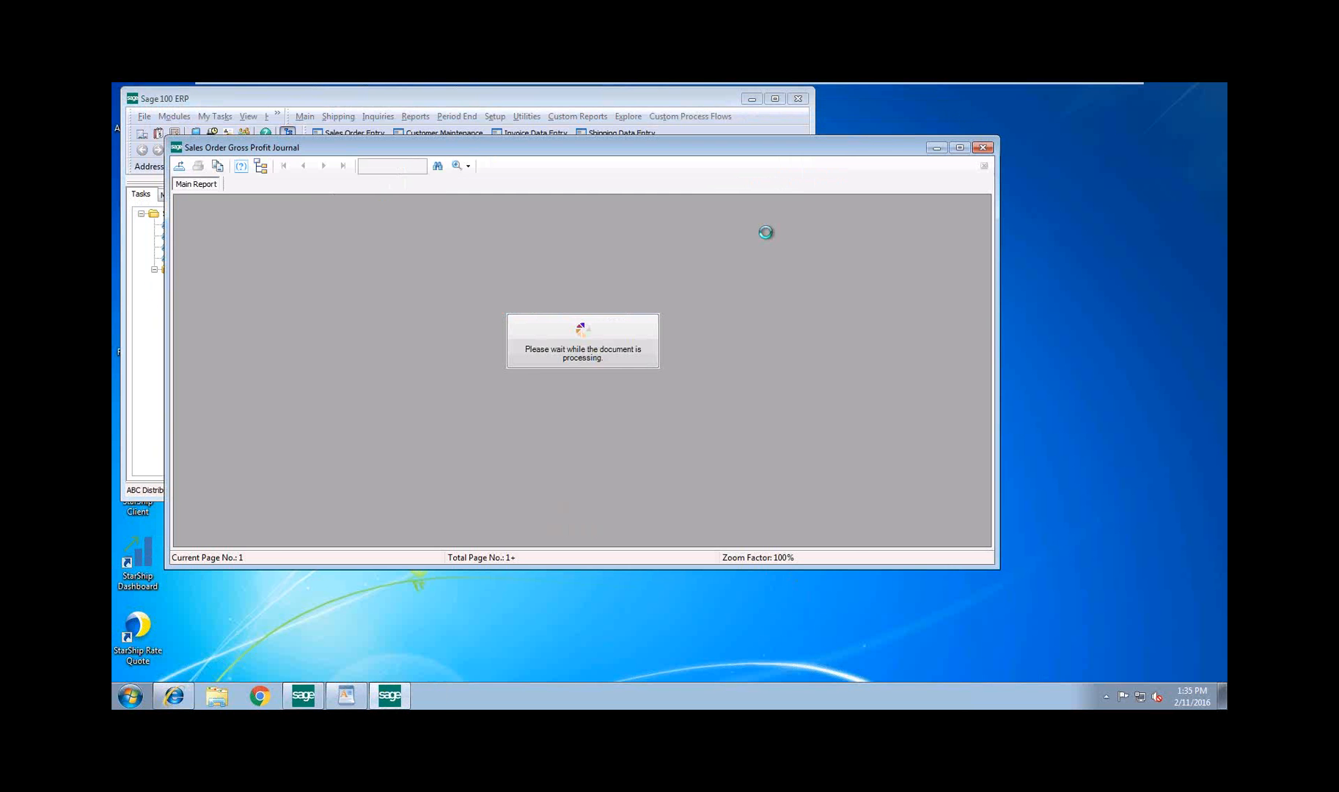
click(982, 148)
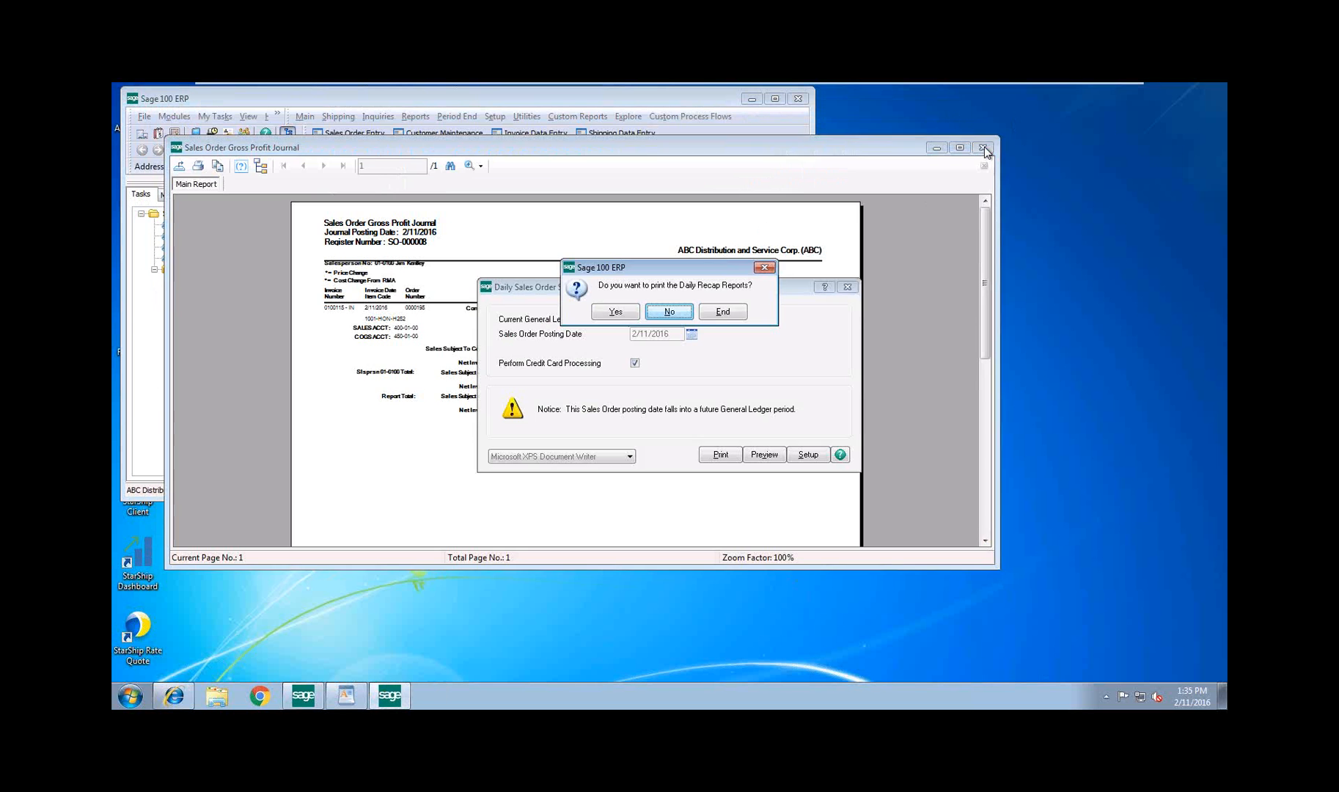
click(620, 313)
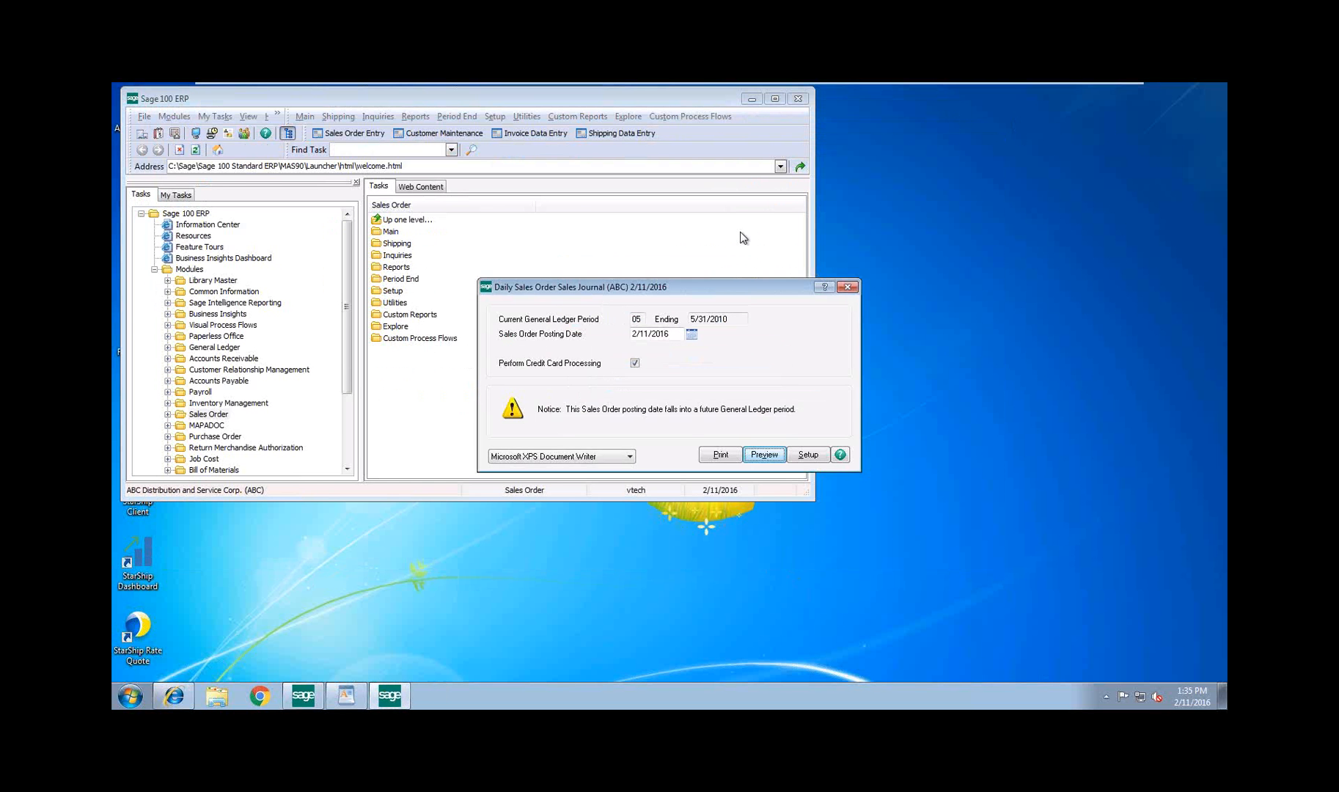
click(999, 165)
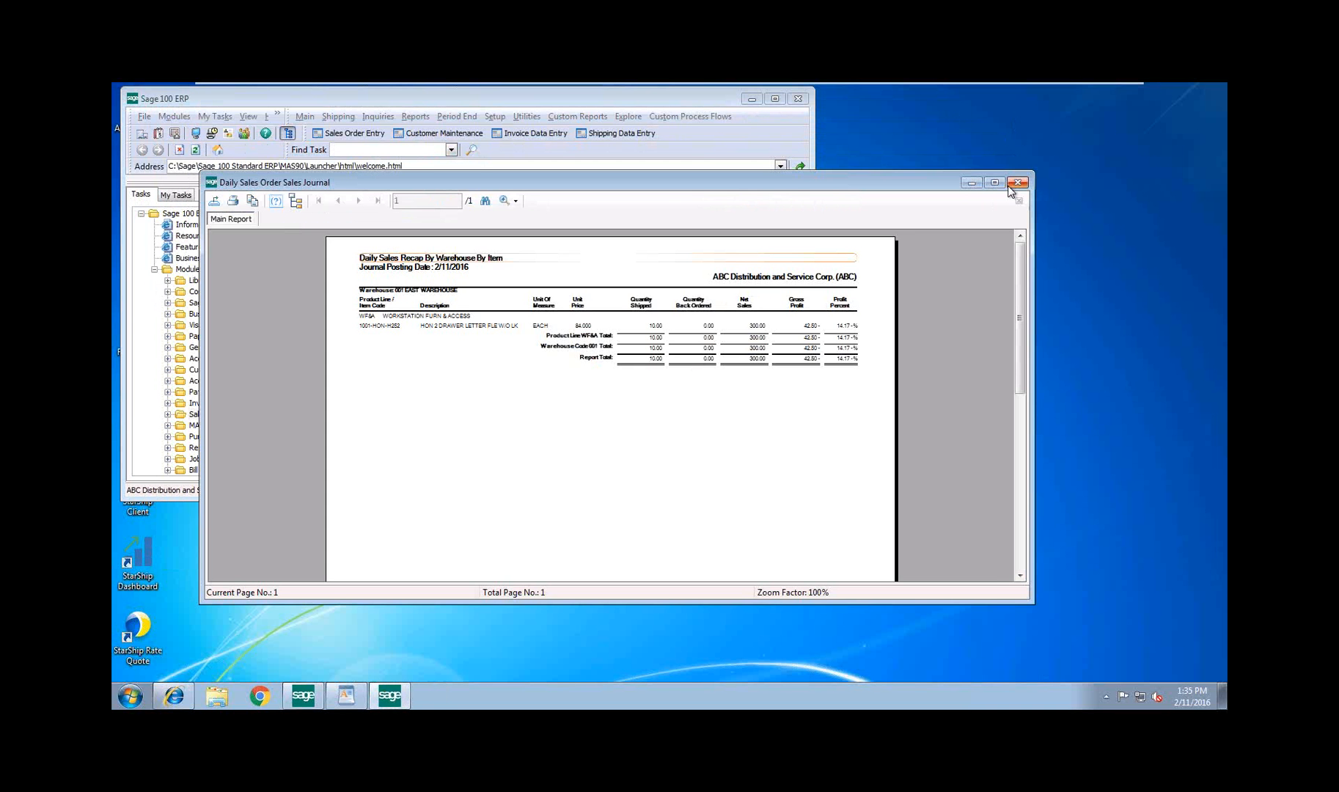
click(1010, 184)
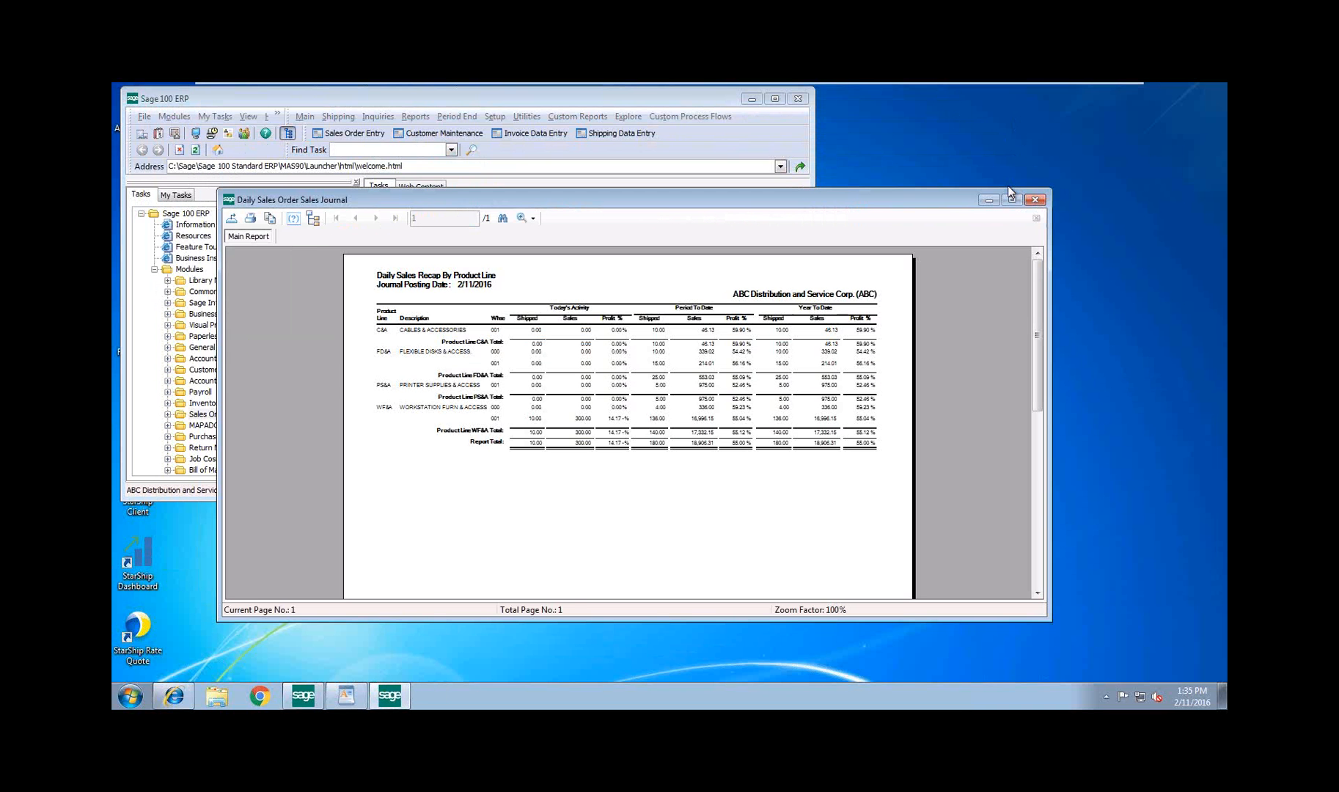
click(960, 199)
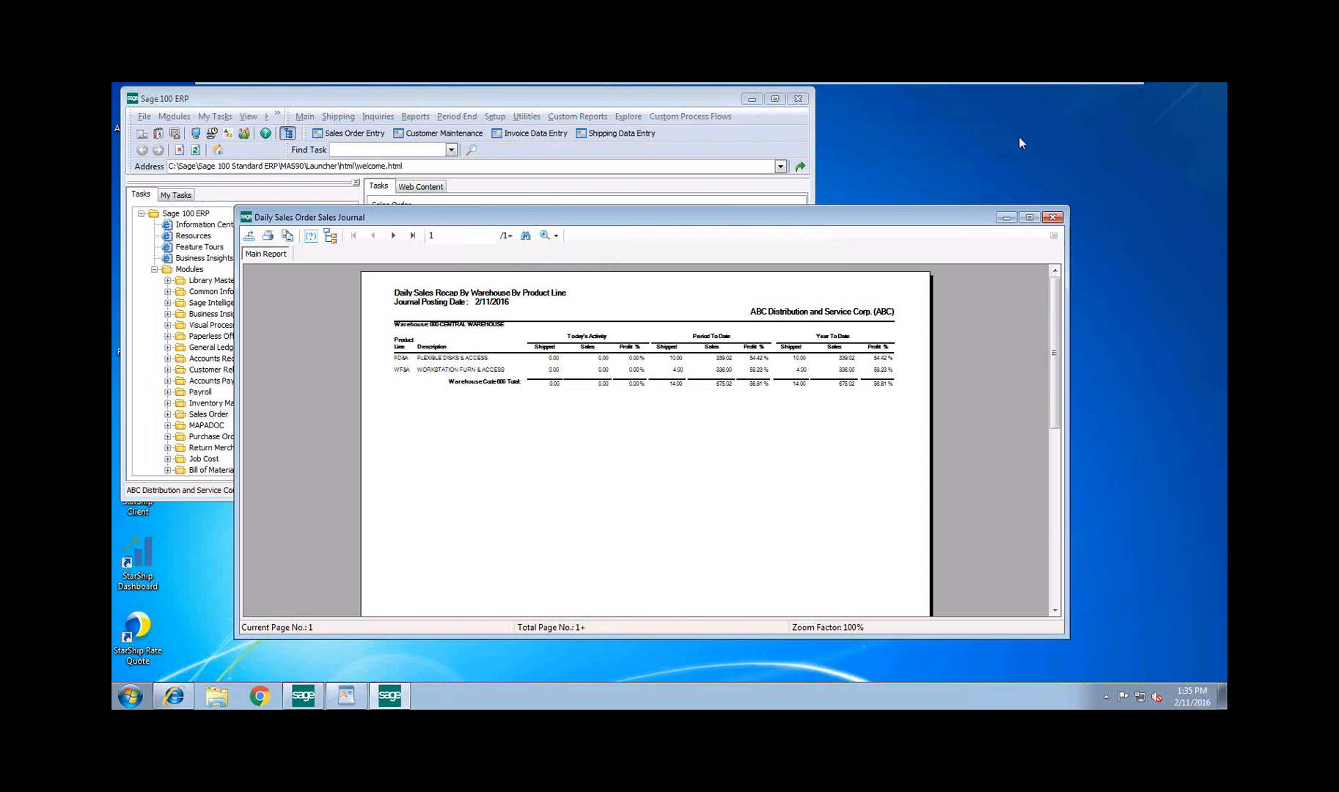
click(1053, 217)
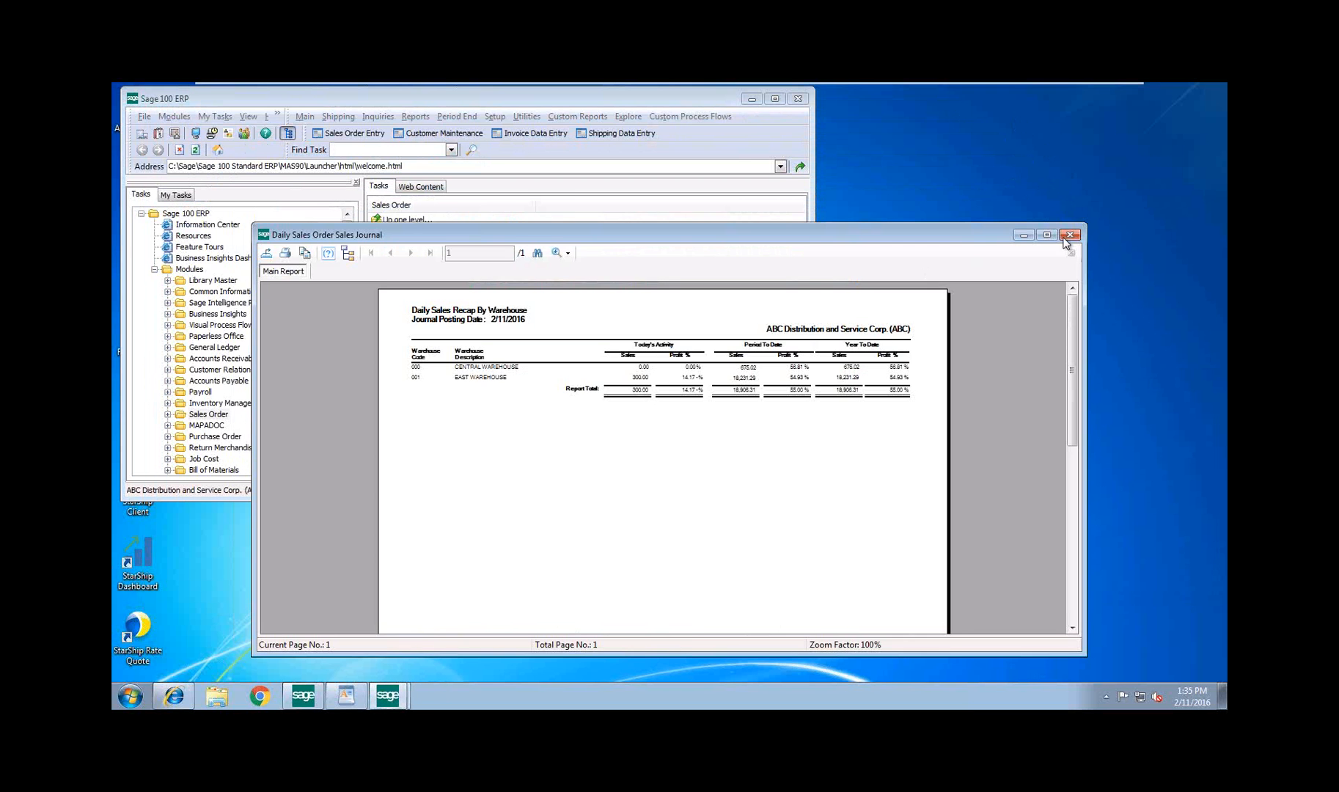
click(1072, 228)
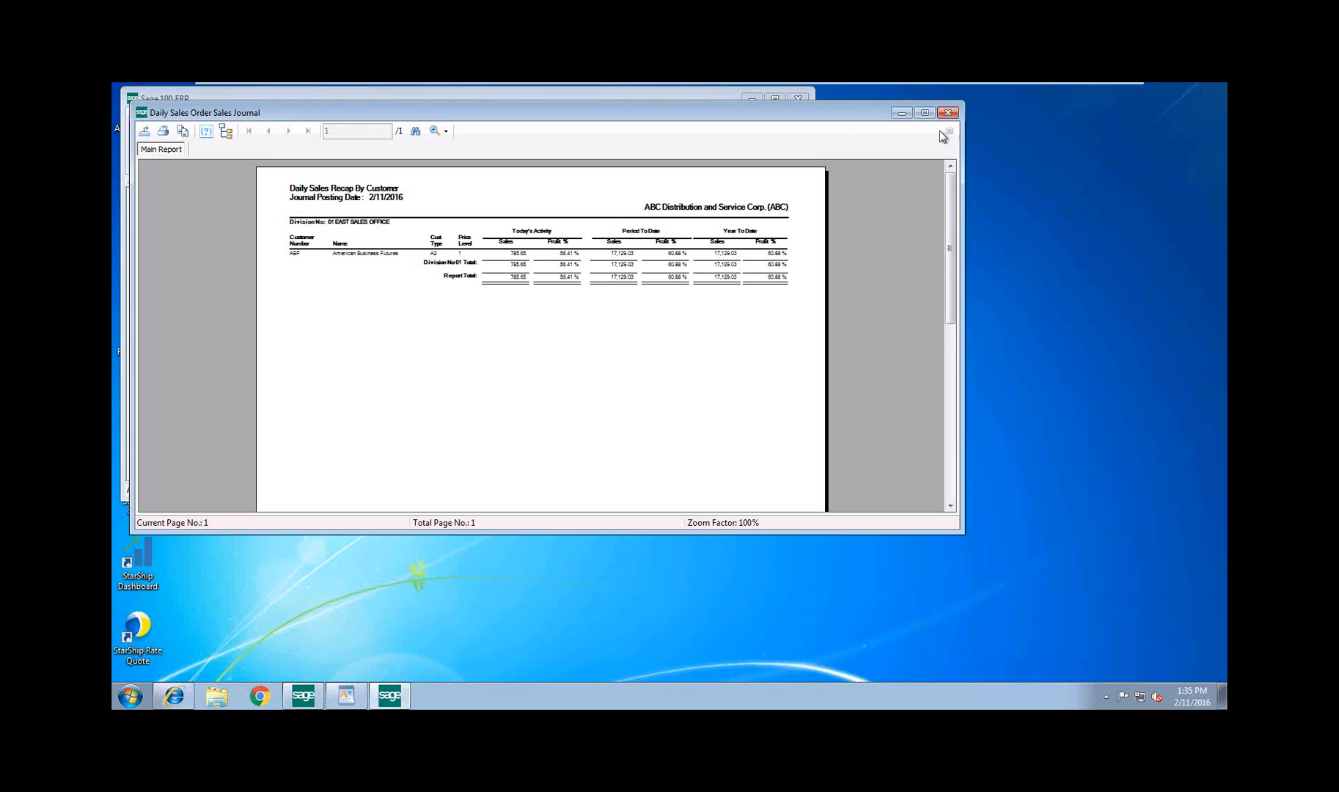
click(948, 113)
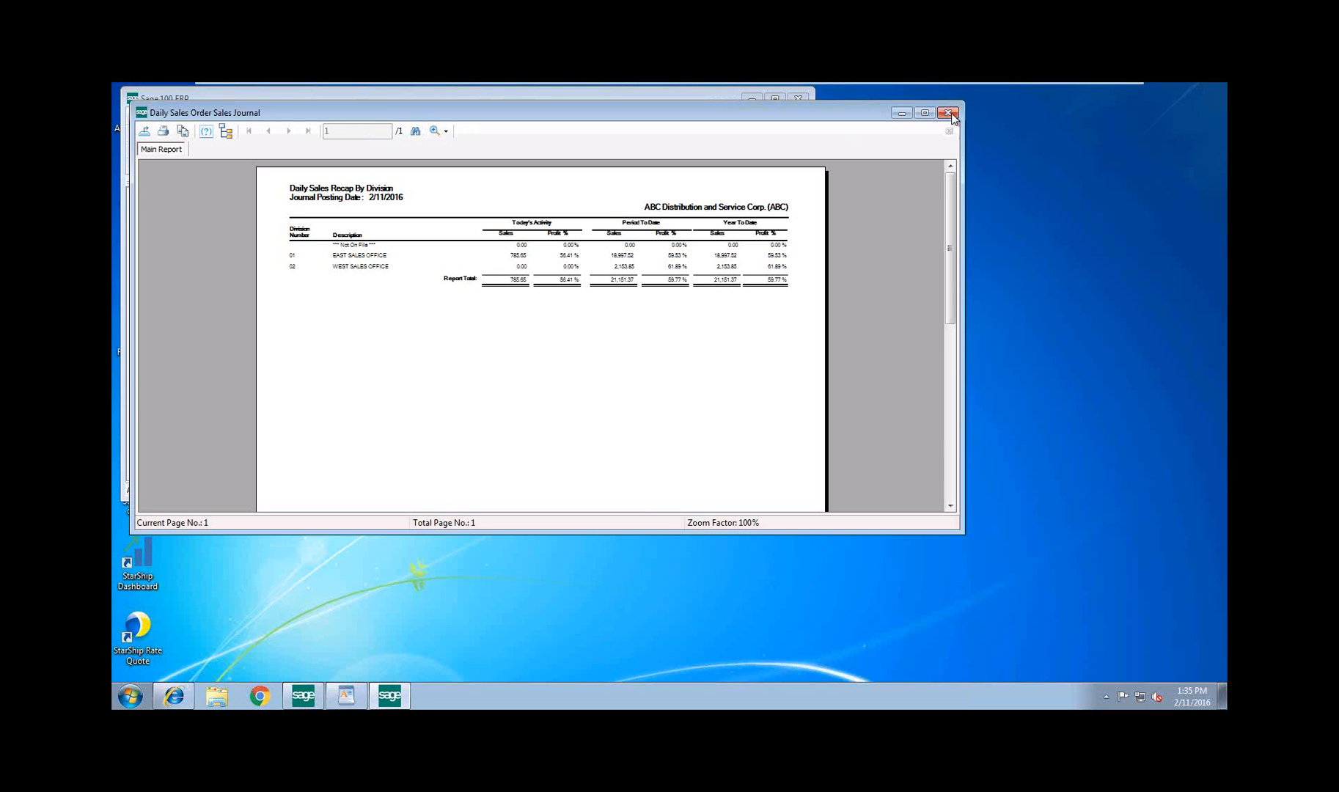
click(949, 112)
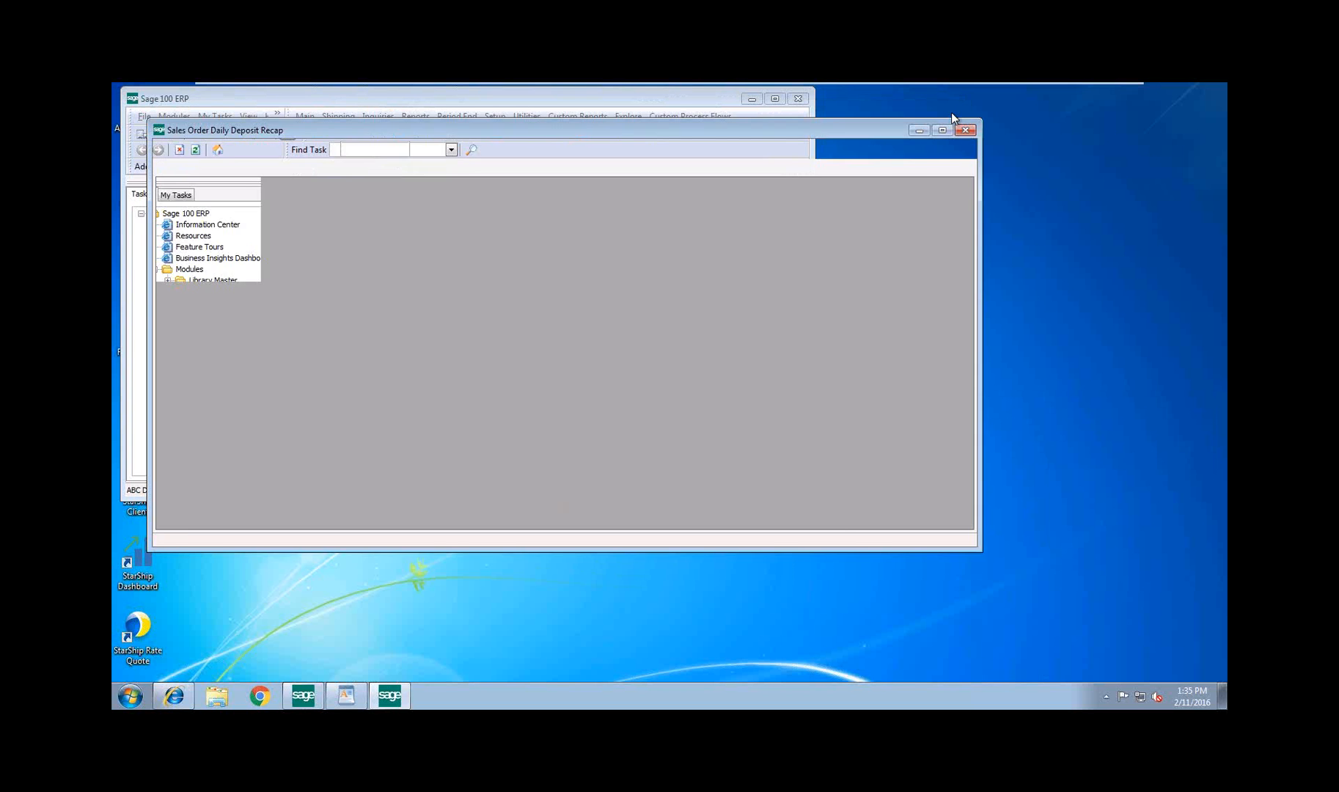
click(965, 130)
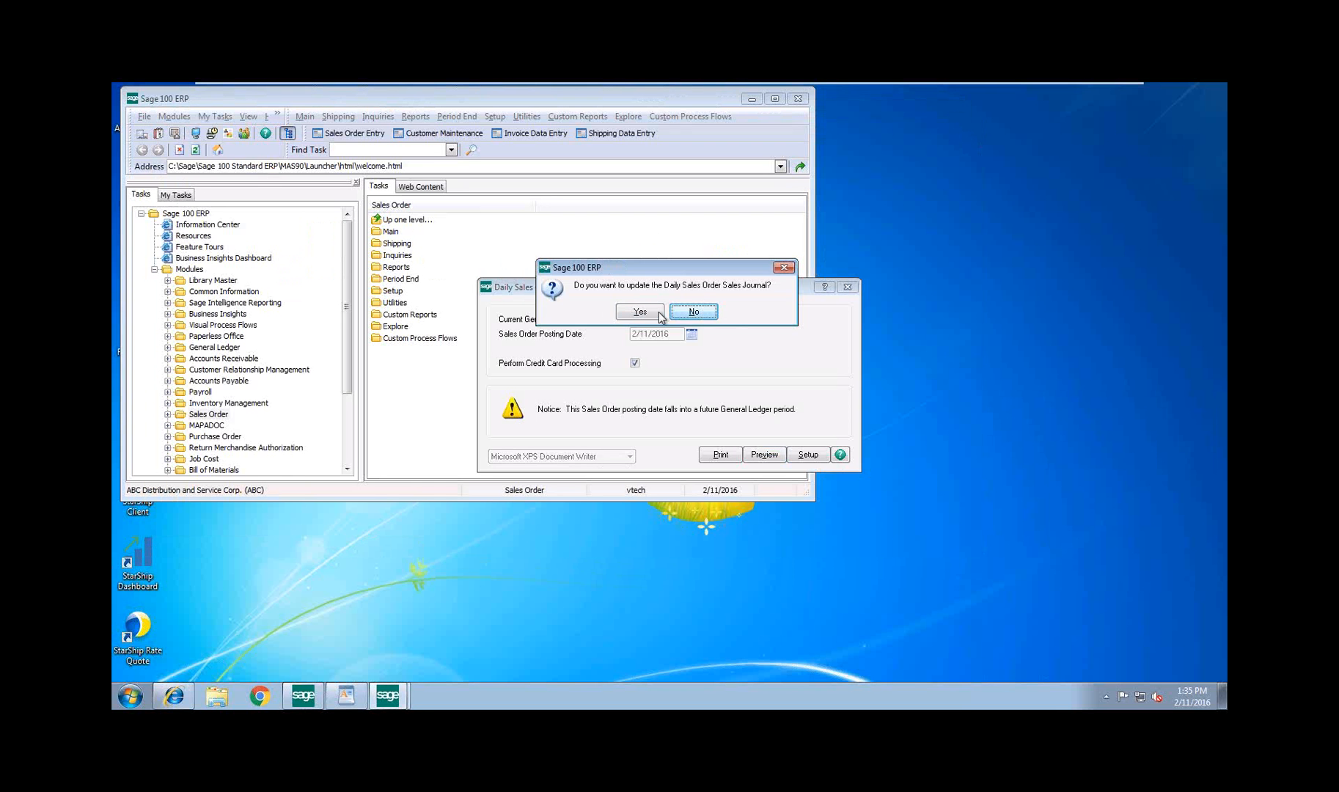
Update the Daily Sales Order Sales Journal, and preview and update the Daily Transaction Register
click(659, 312)
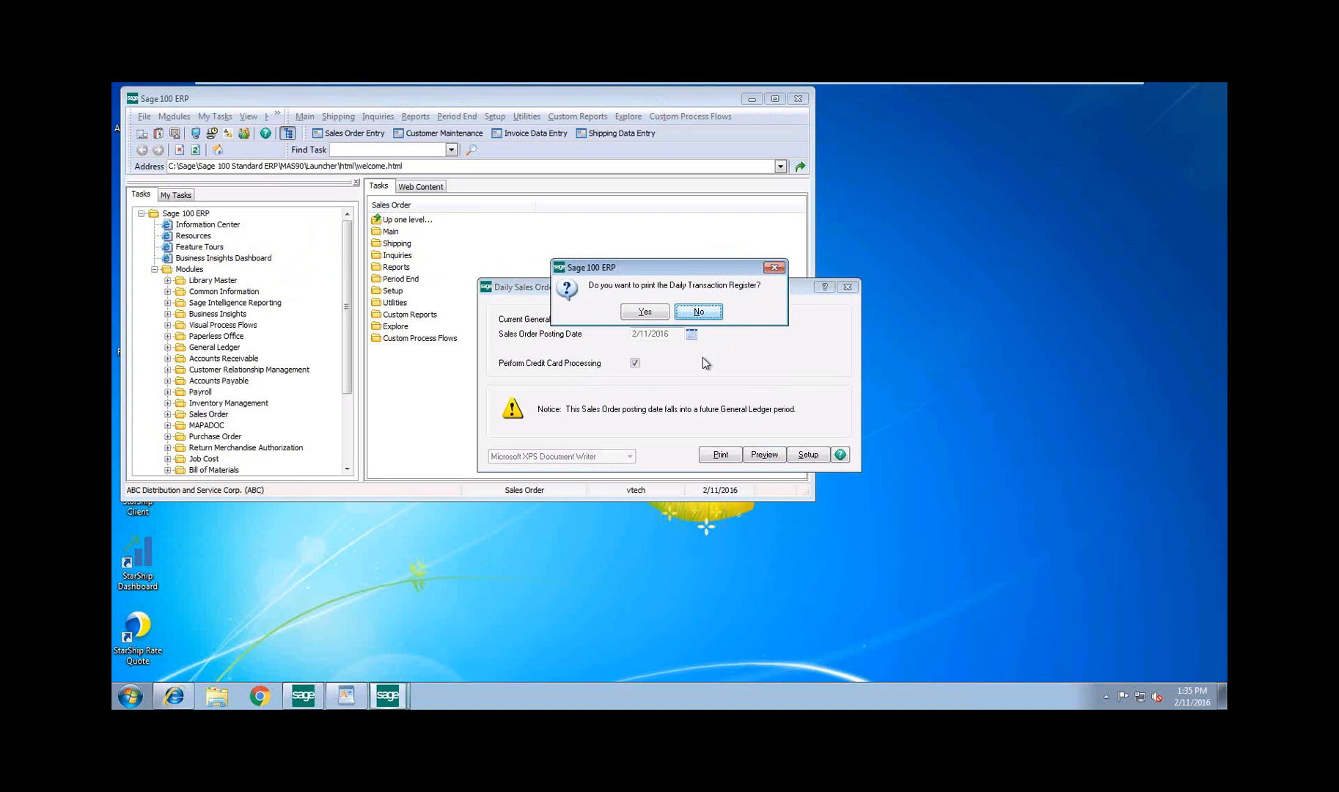
click(653, 312)
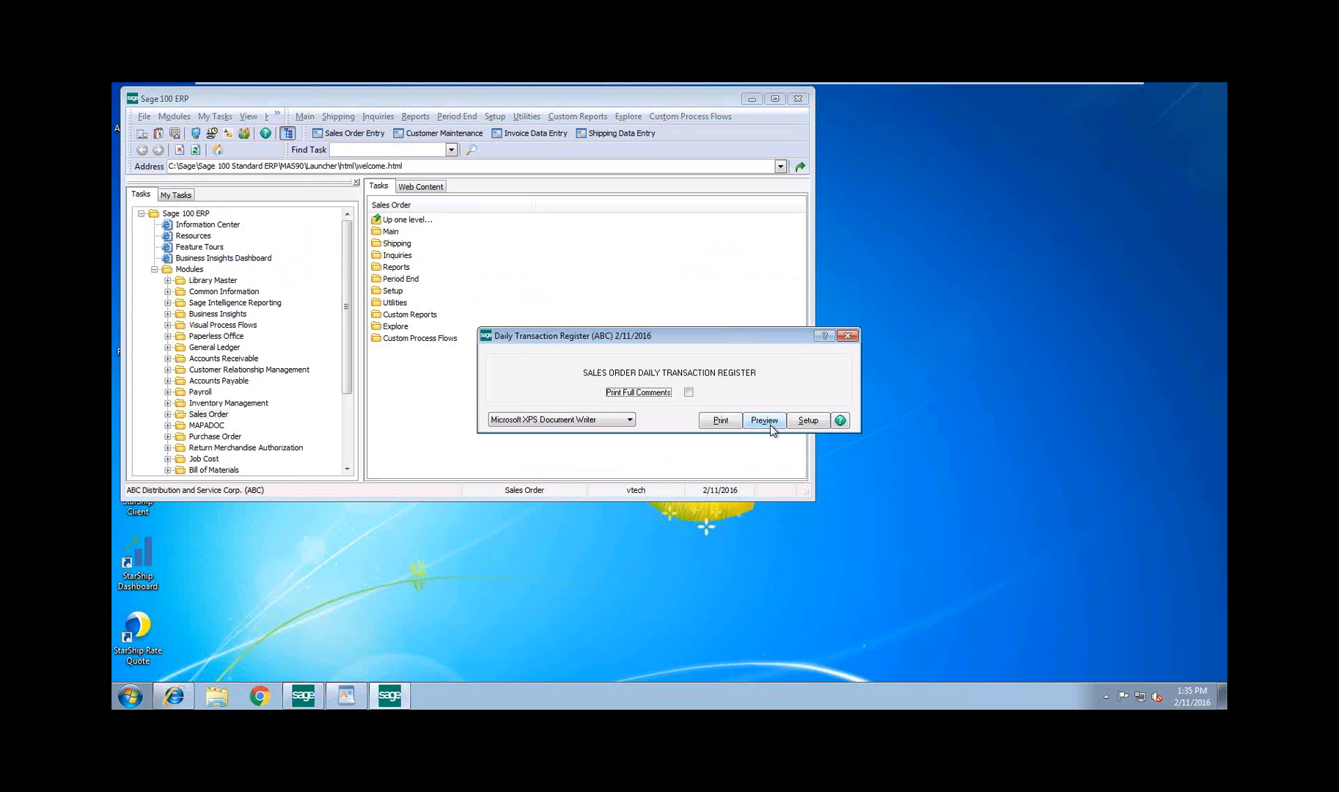
click(764, 420)
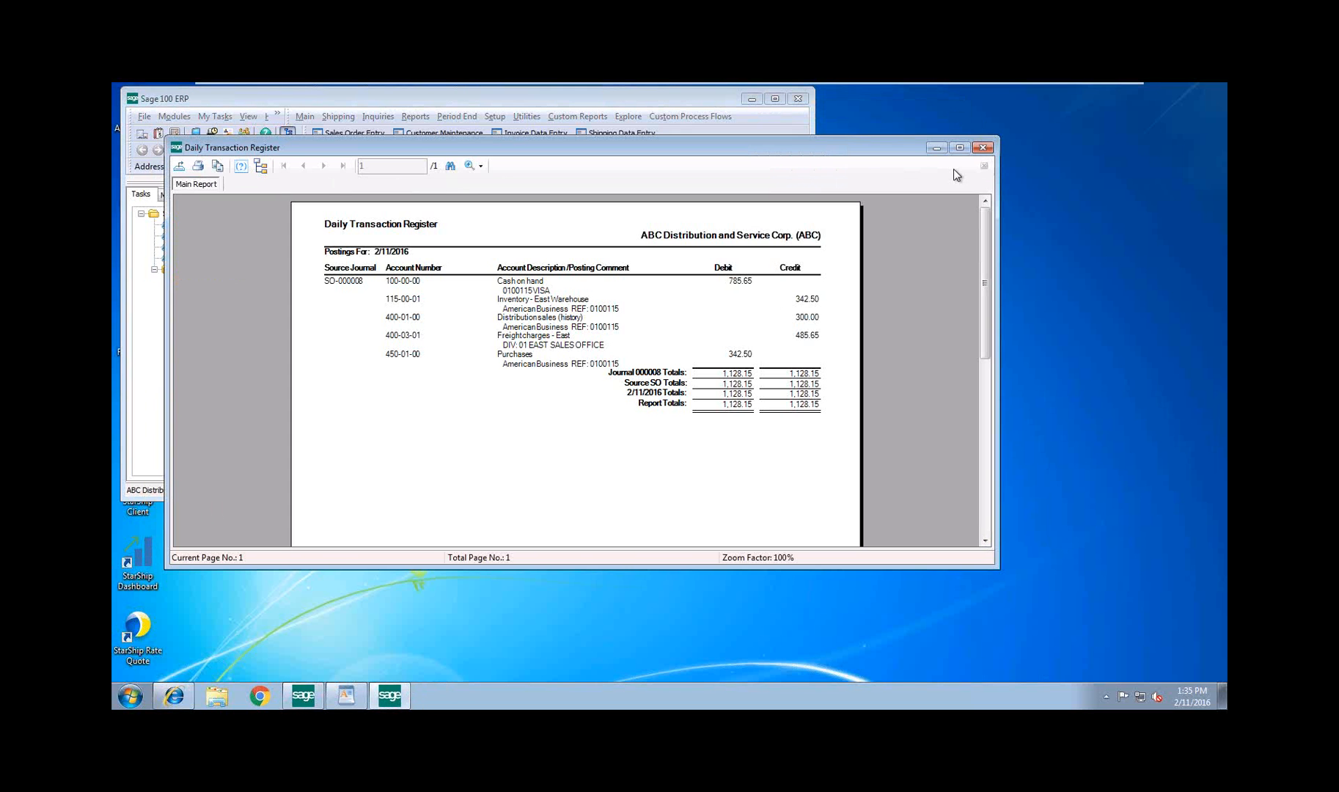
click(983, 149)
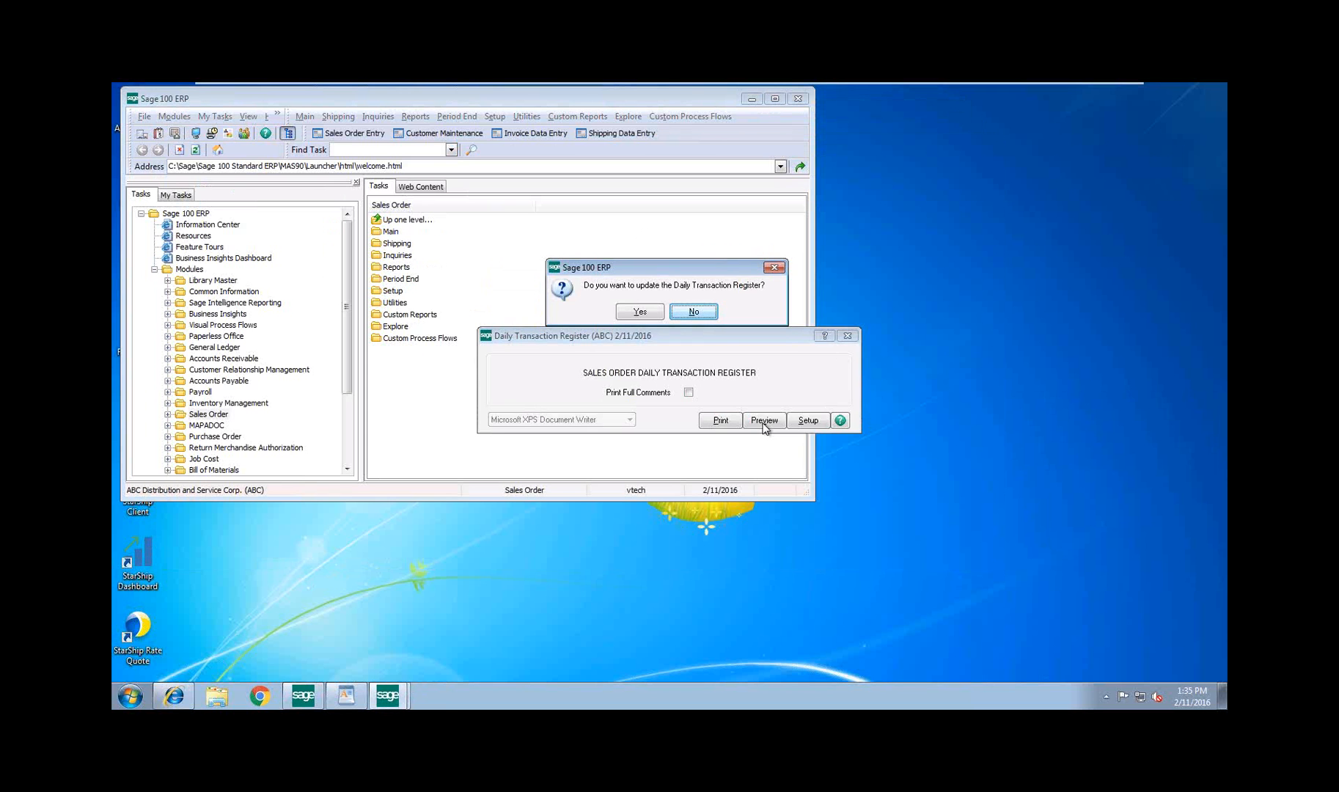
click(650, 314)
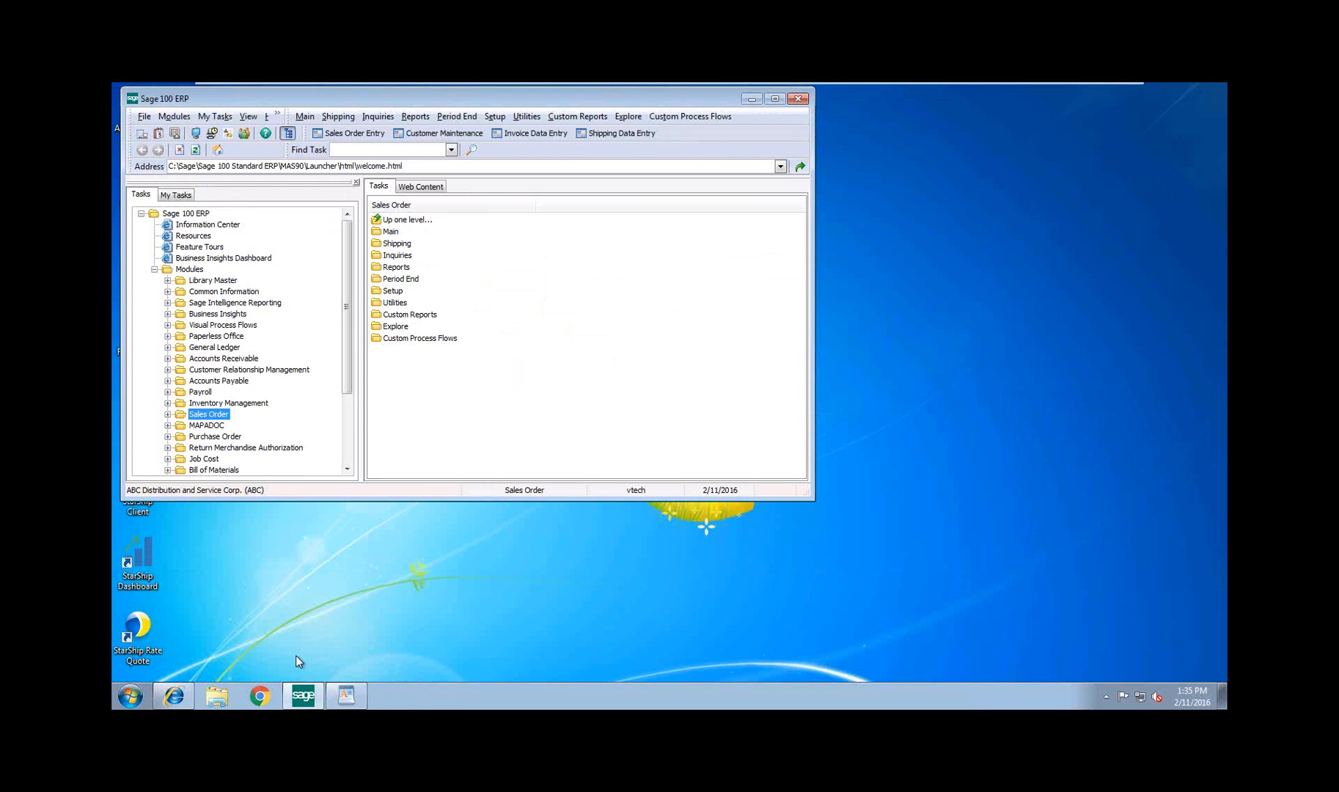
Switch to the APS payment gateway in Internet Explorer, enter the account password for the locked merchant session, and log out
click(175, 699)
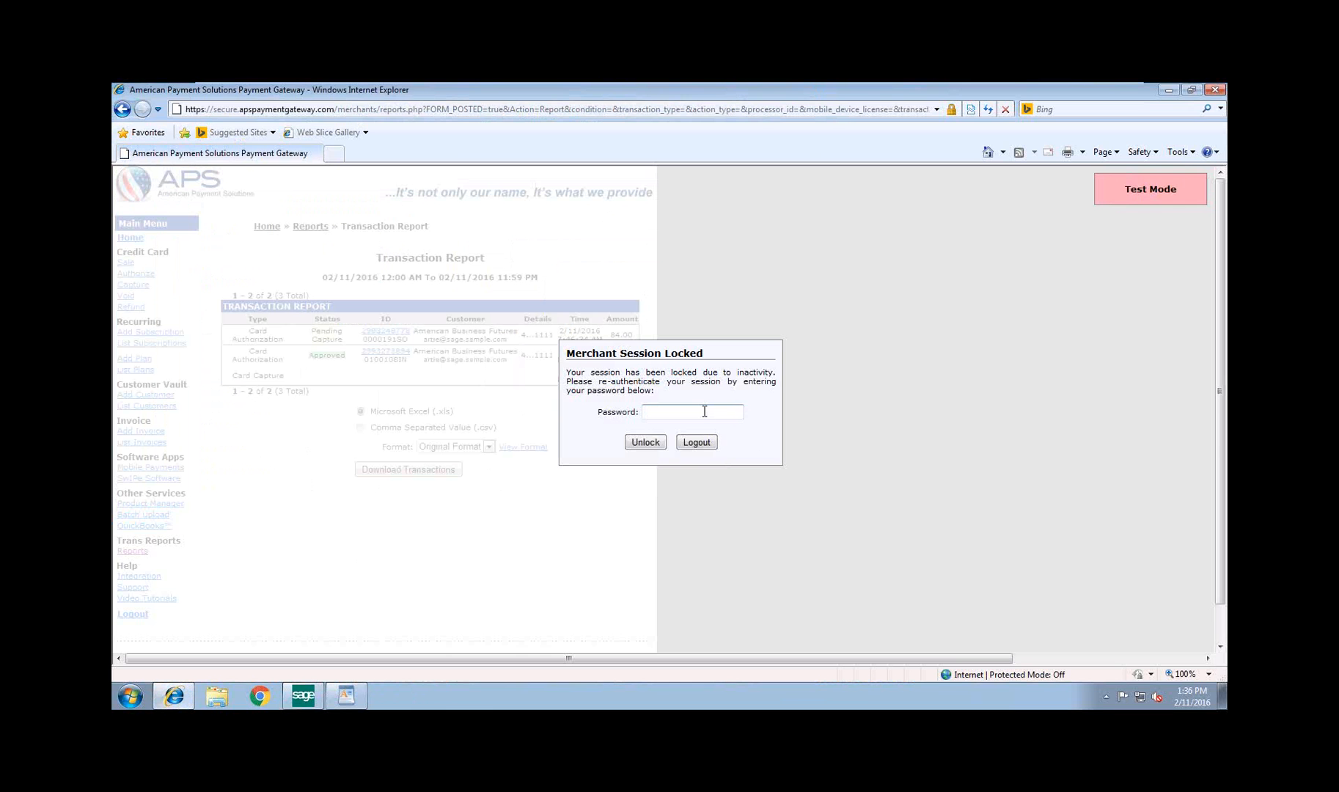
text(***********)
click(696, 442)
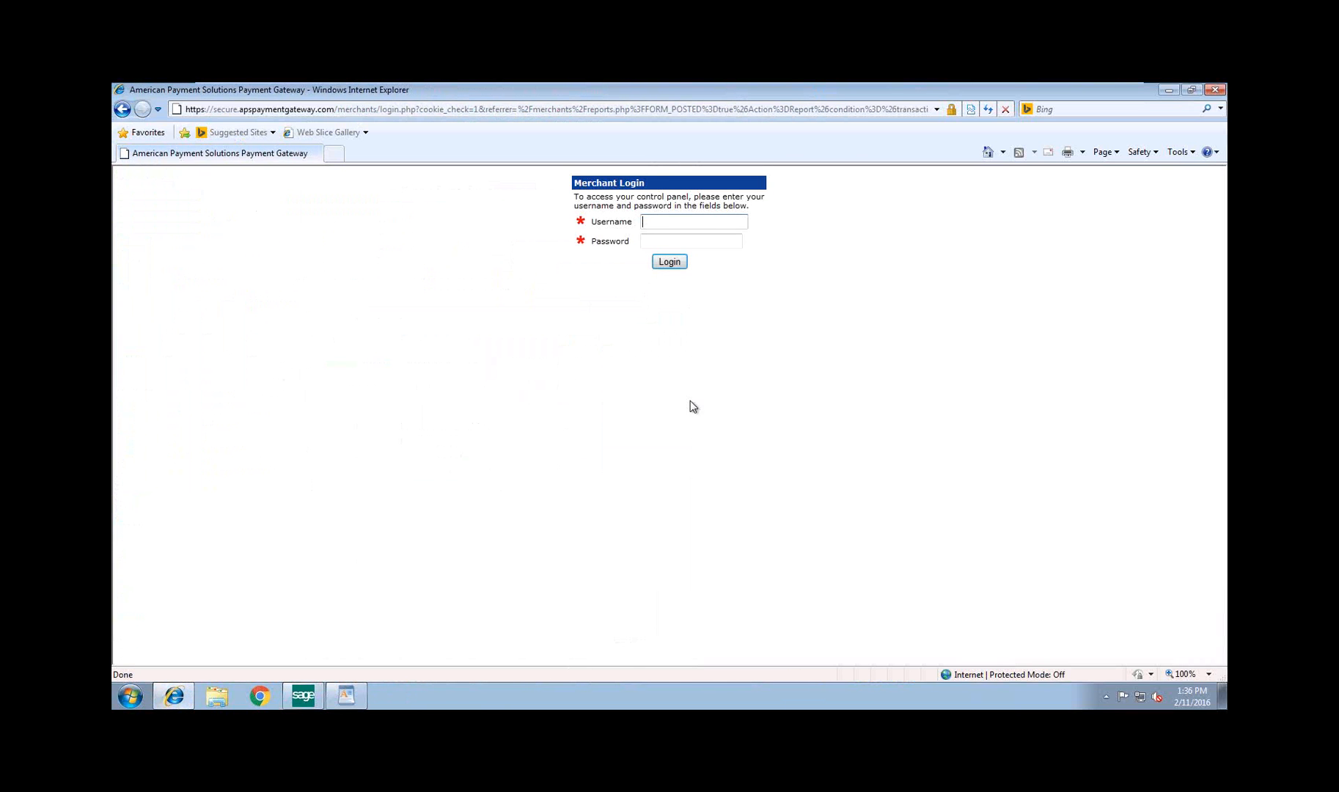
Log in to the APS merchant account with the saved username and password
text(level)
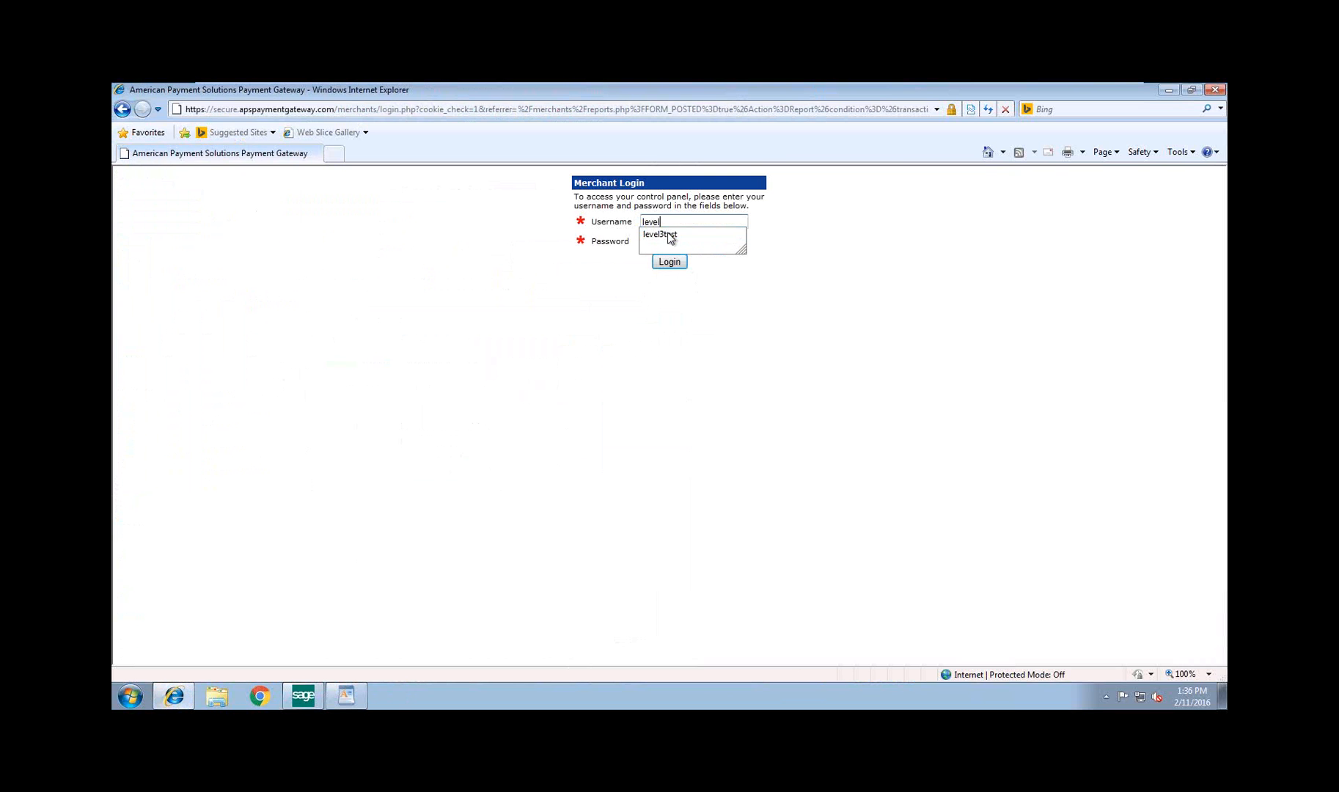
click(669, 235)
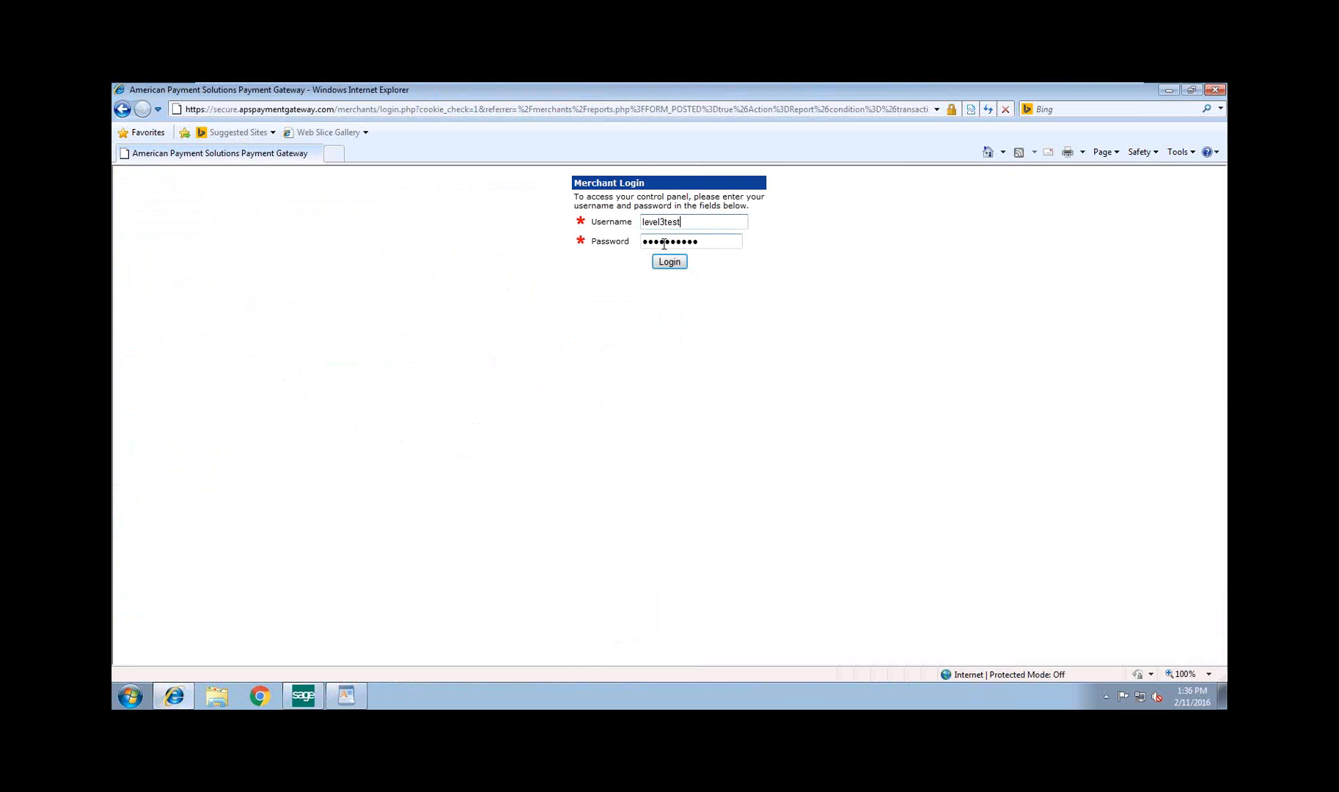
click(669, 263)
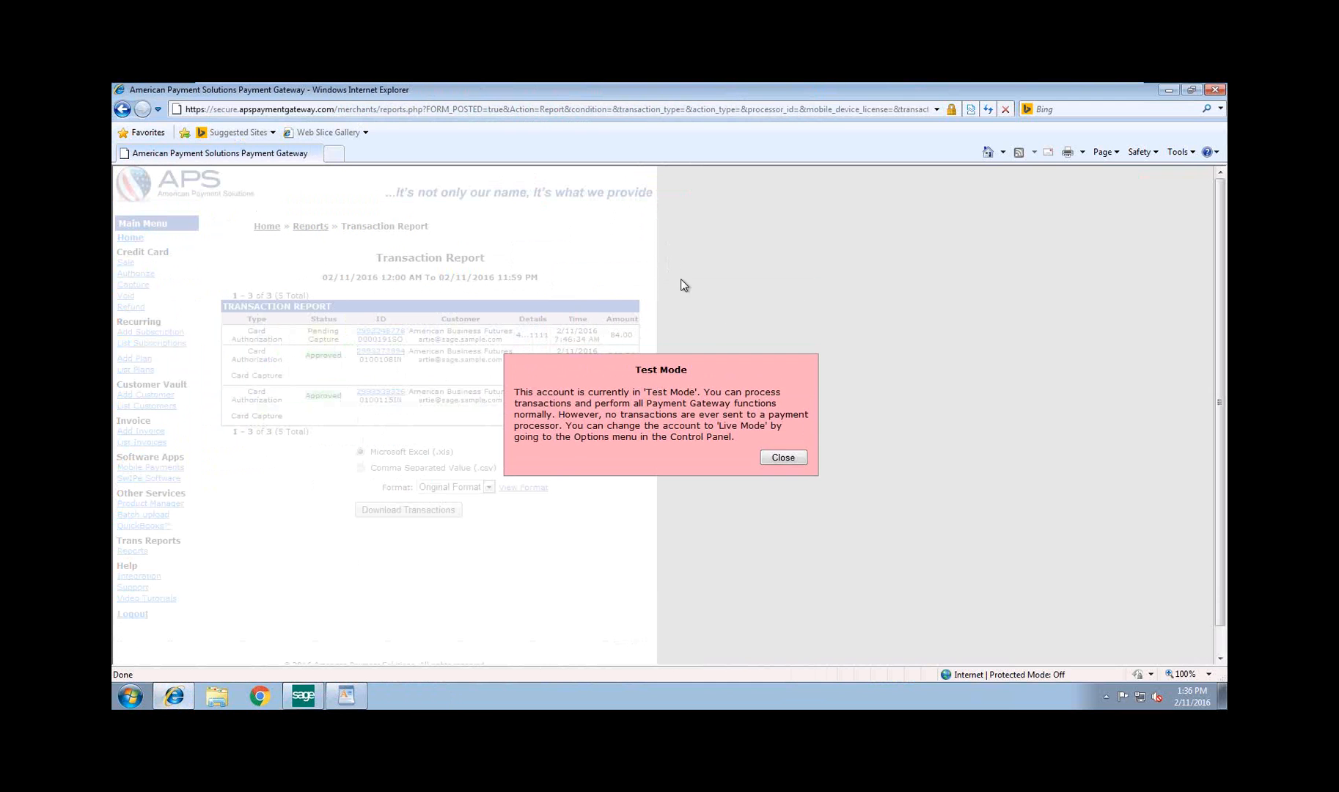
Dismiss the Test Mode notice and review the transaction detail of the 785.65 card transaction, including its product information and history
click(781, 458)
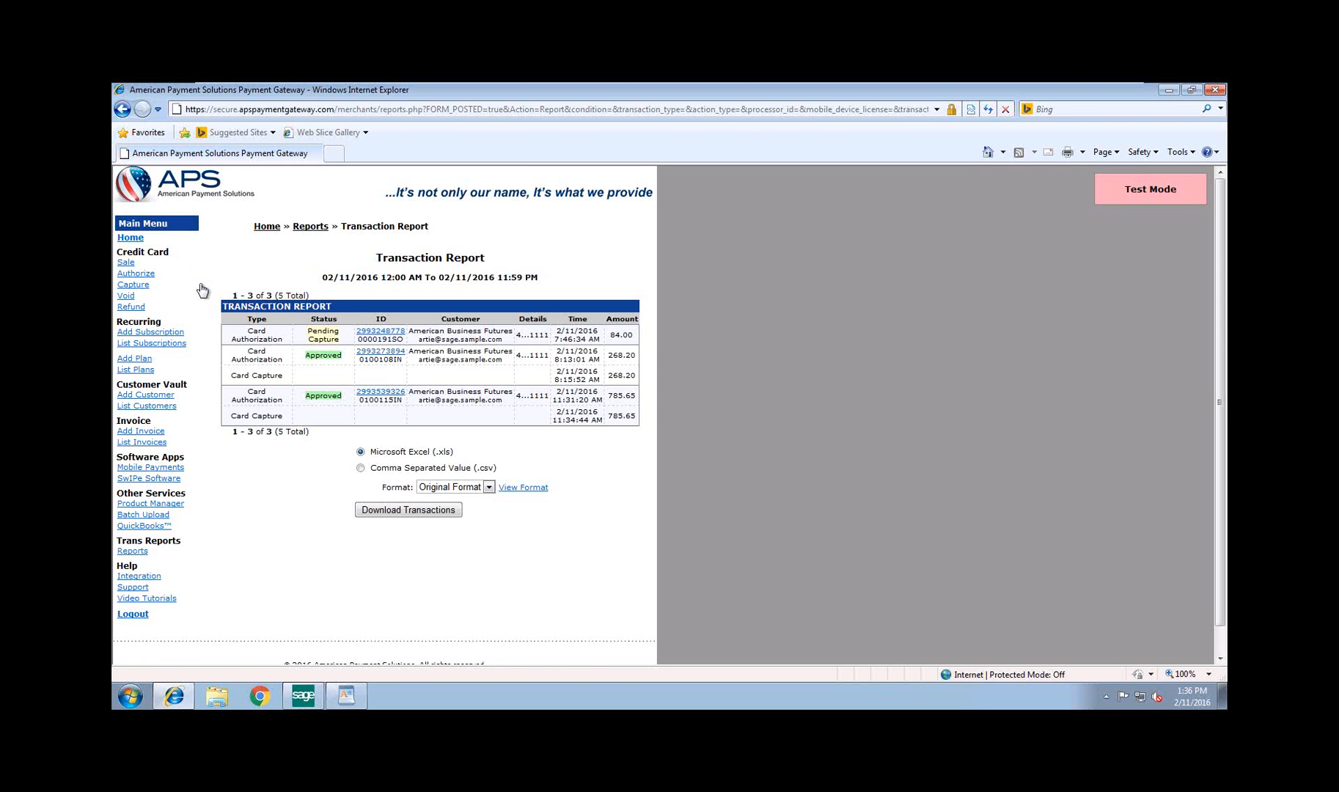
click(380, 392)
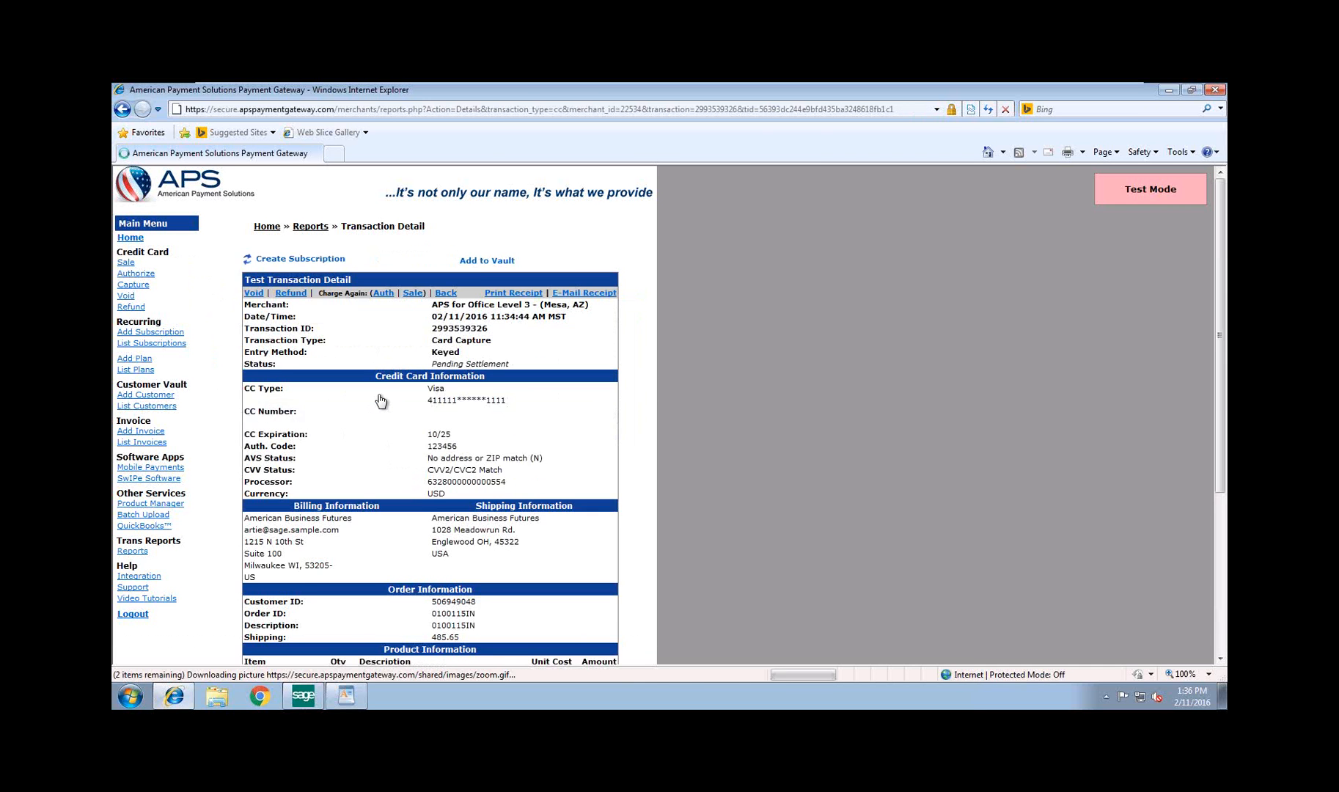
scroll(380, 400, down, 3)
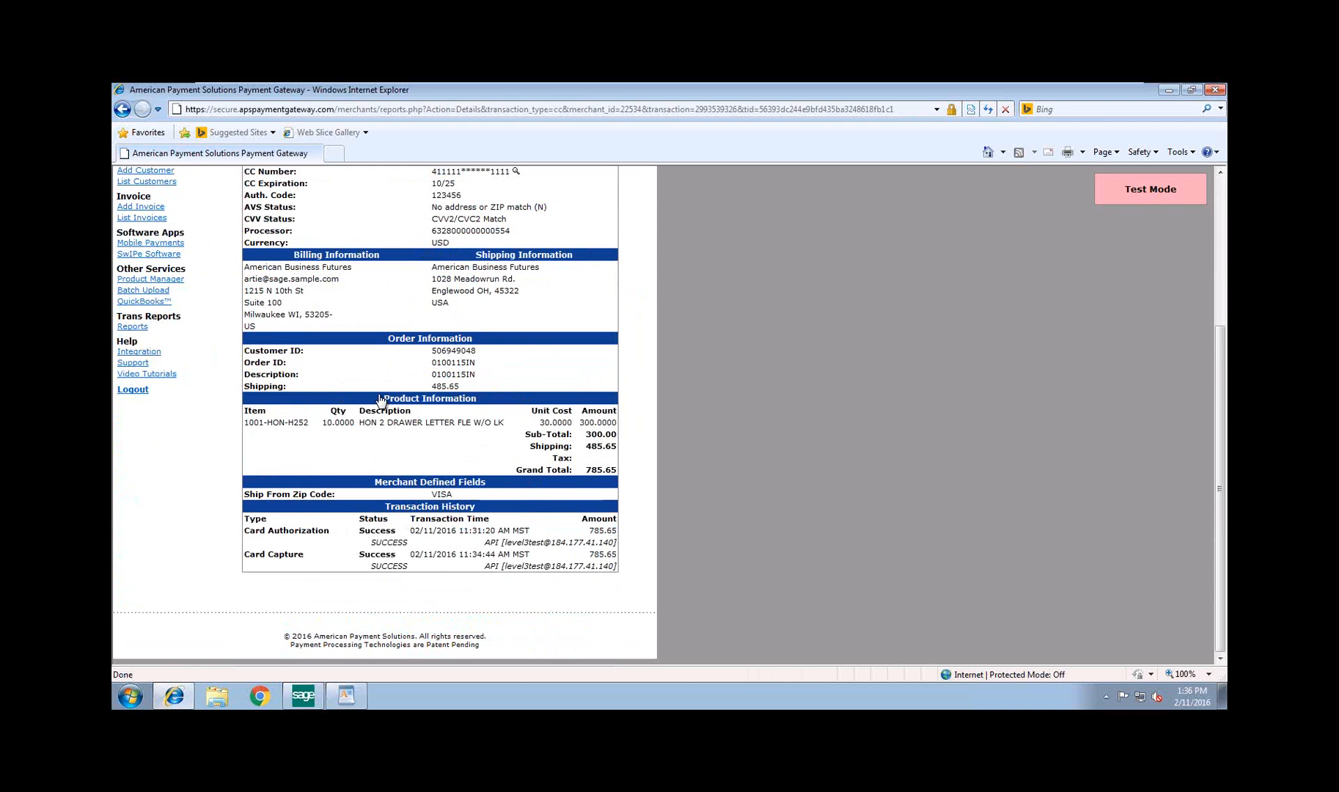
Switch to Sage 100 and open the American Business Futures record in Customer Maintenance, dismissing its invoicing policy memo
click(305, 700)
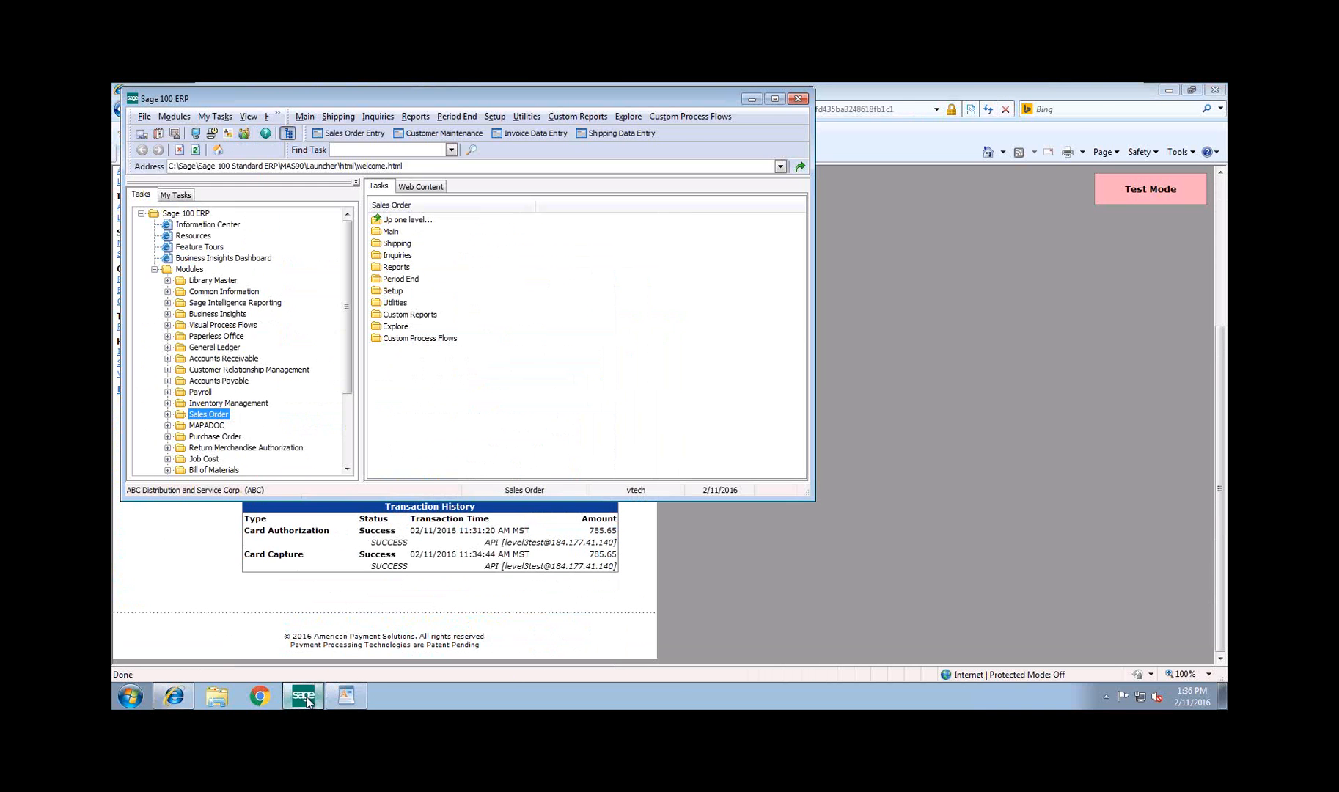
click(445, 136)
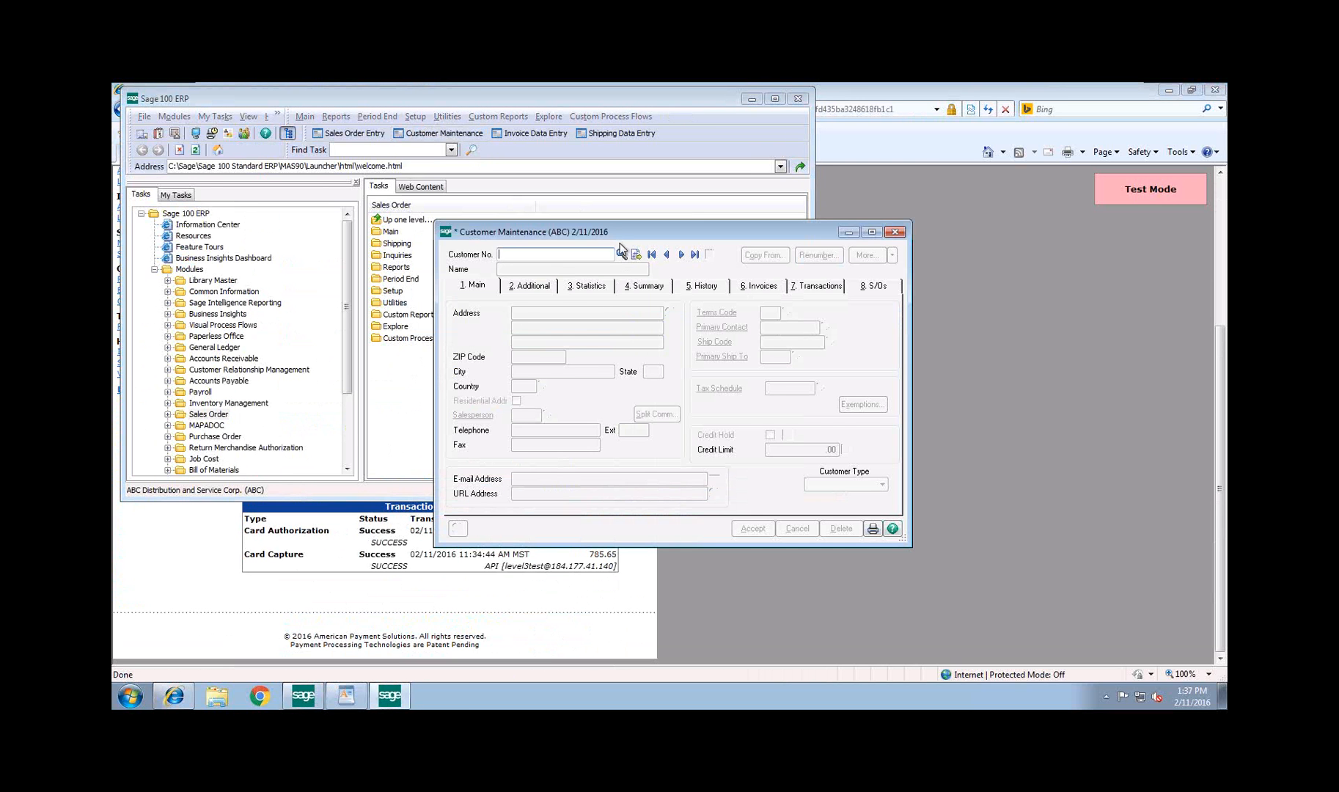
click(620, 254)
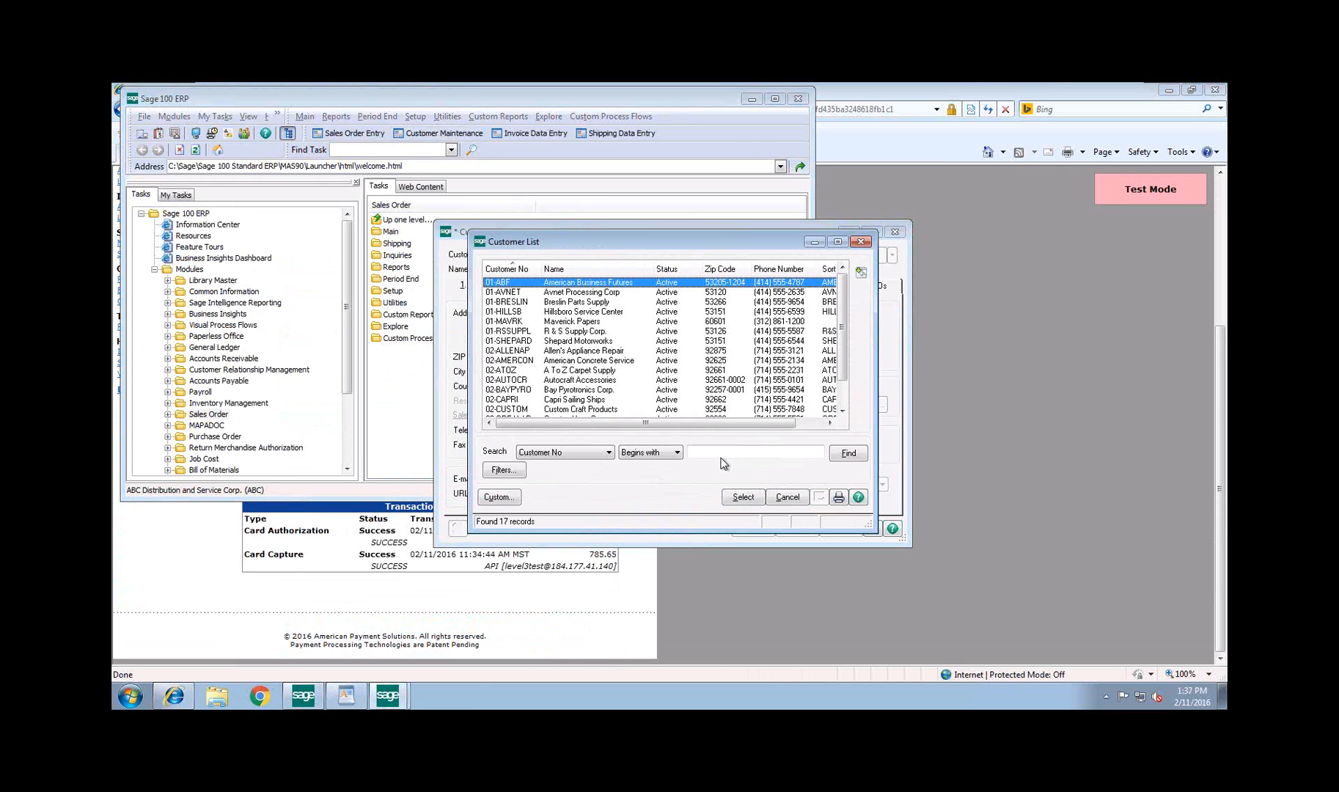
click(742, 497)
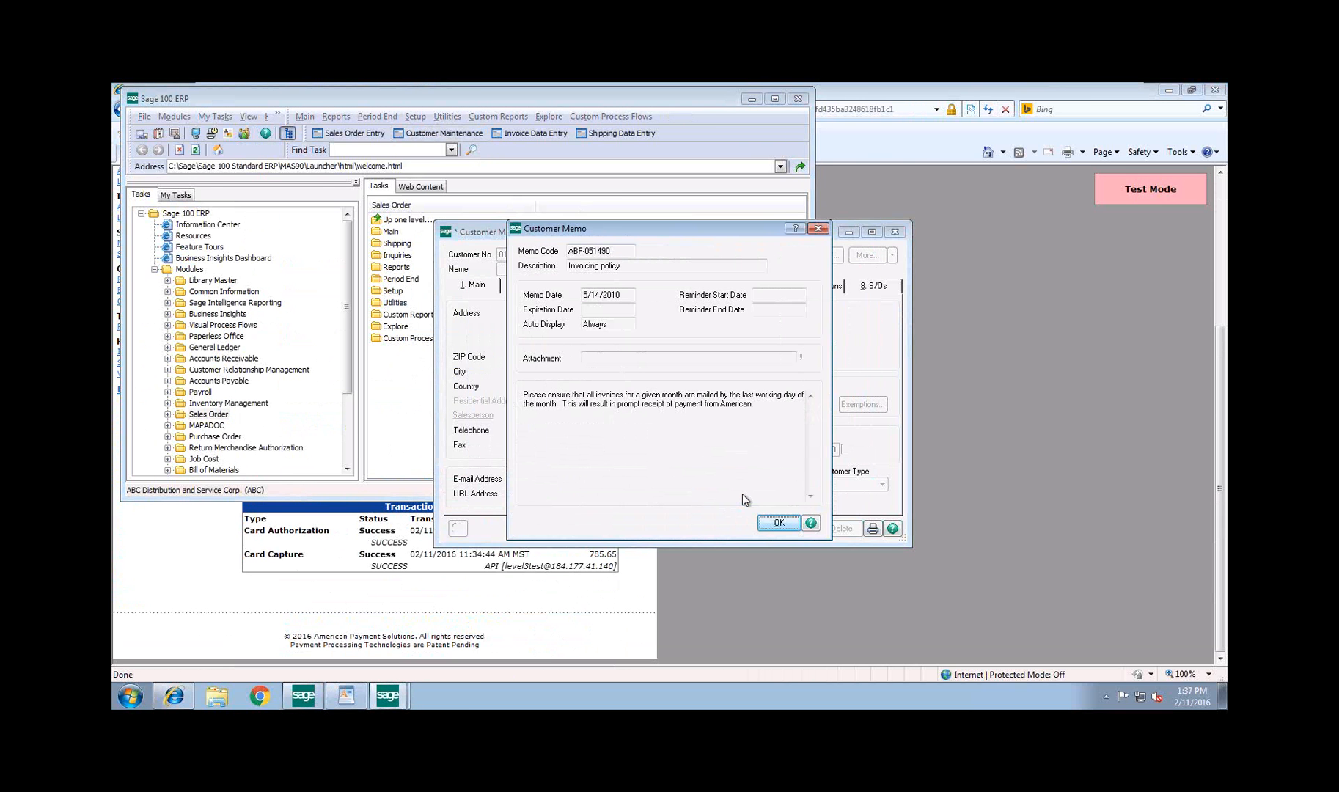
click(779, 522)
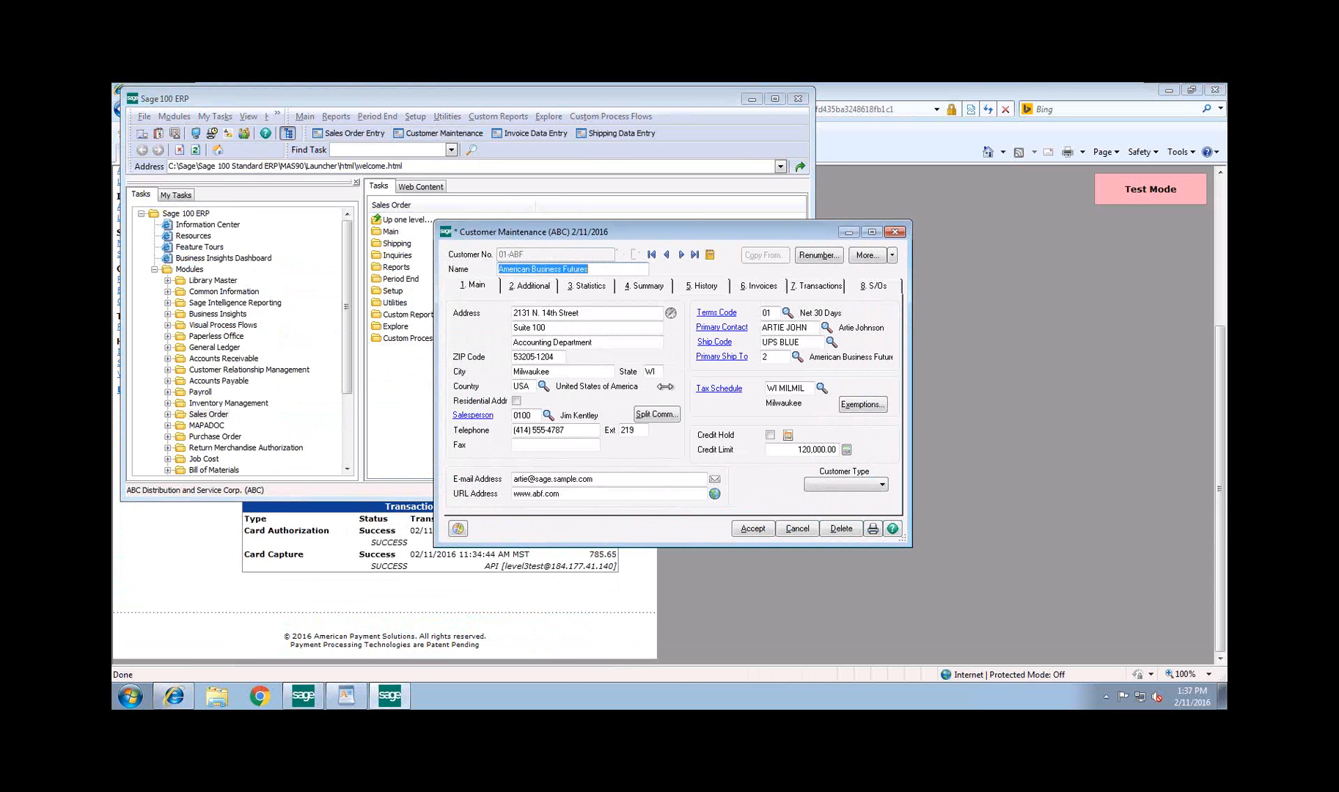
Open the invoice history of the customer's 785.65 invoice and inspect its credit card information, highlighting the transaction ID
click(771, 292)
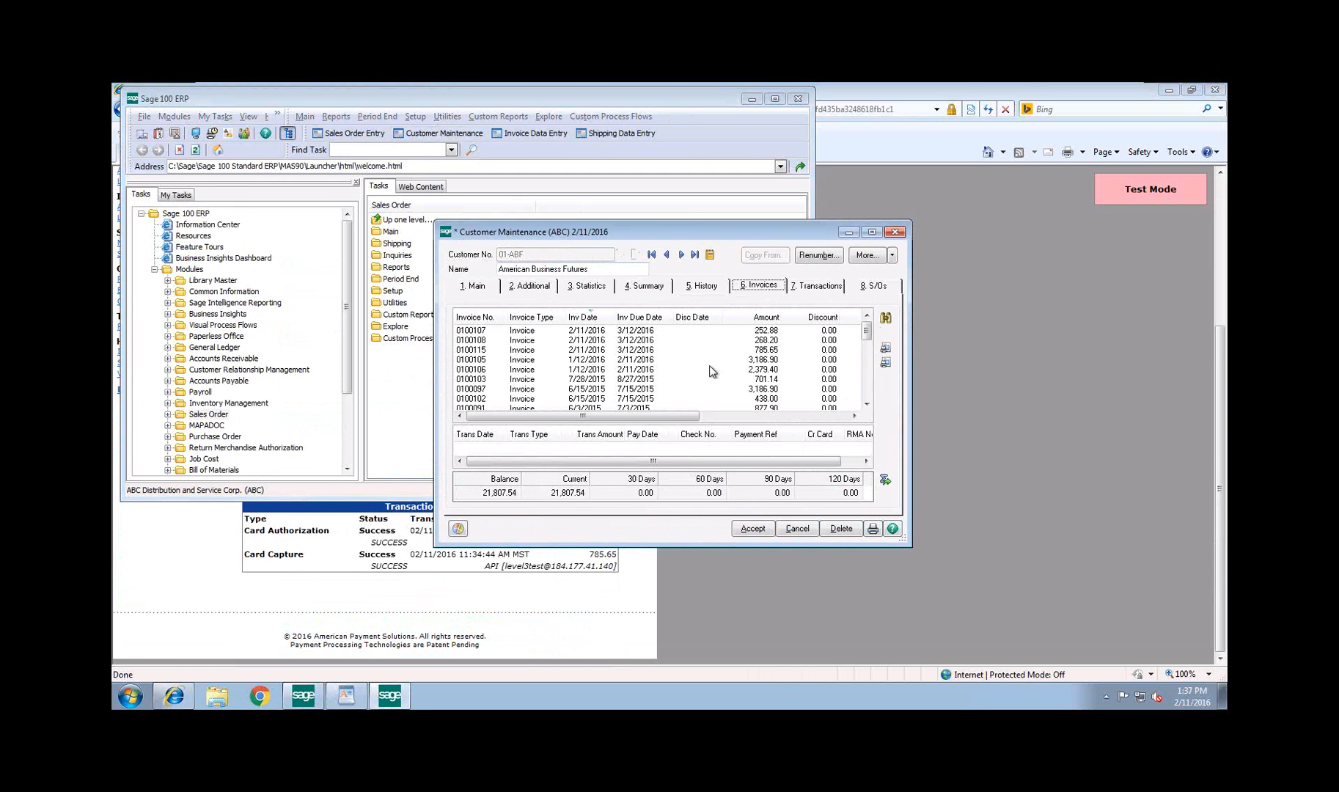
click(638, 351)
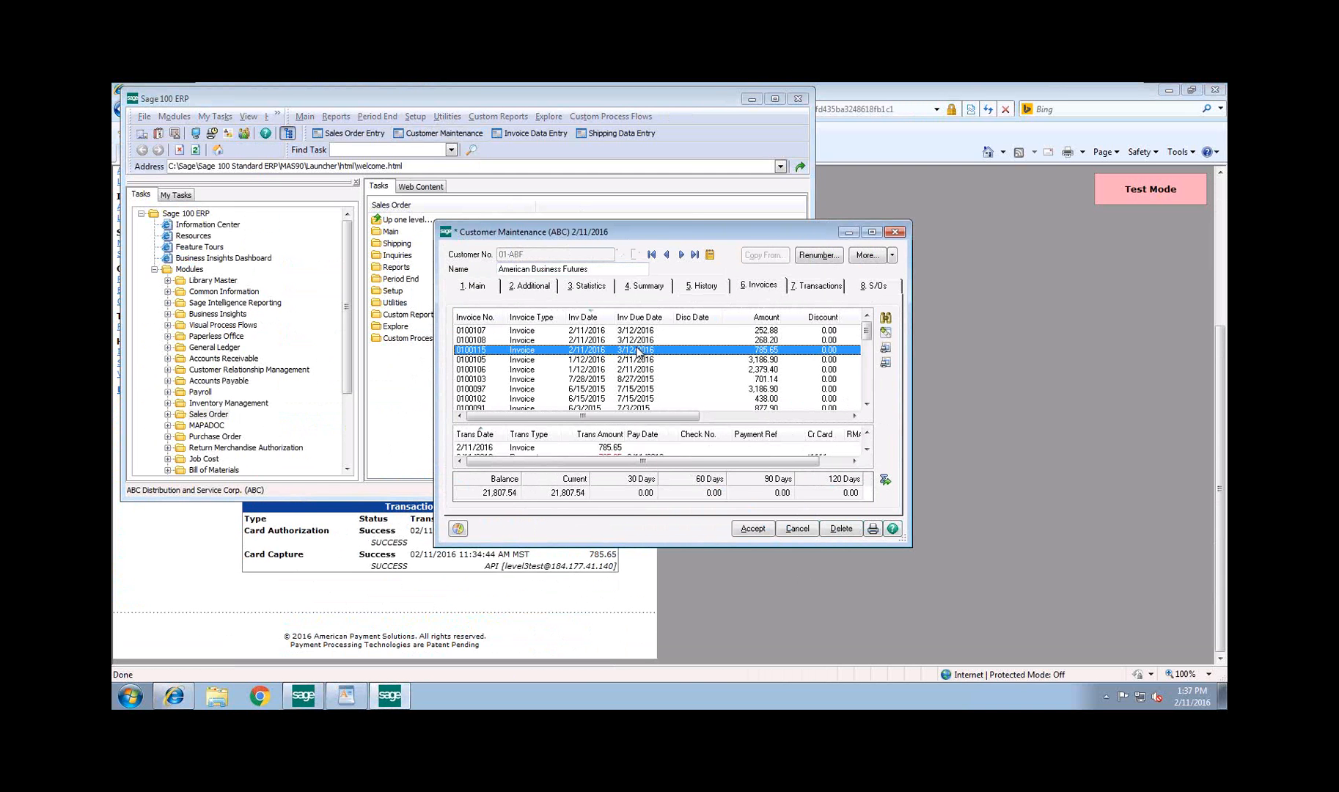
click(886, 332)
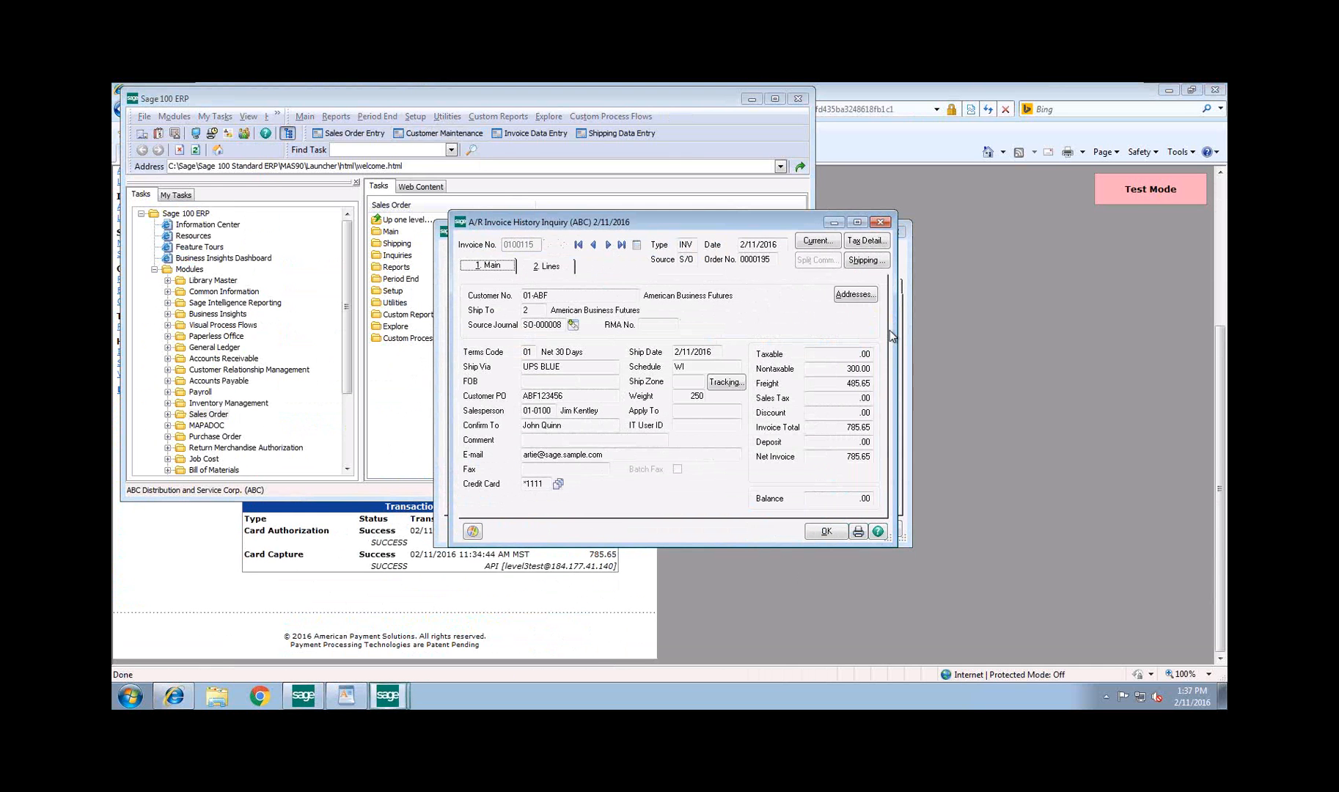
click(558, 483)
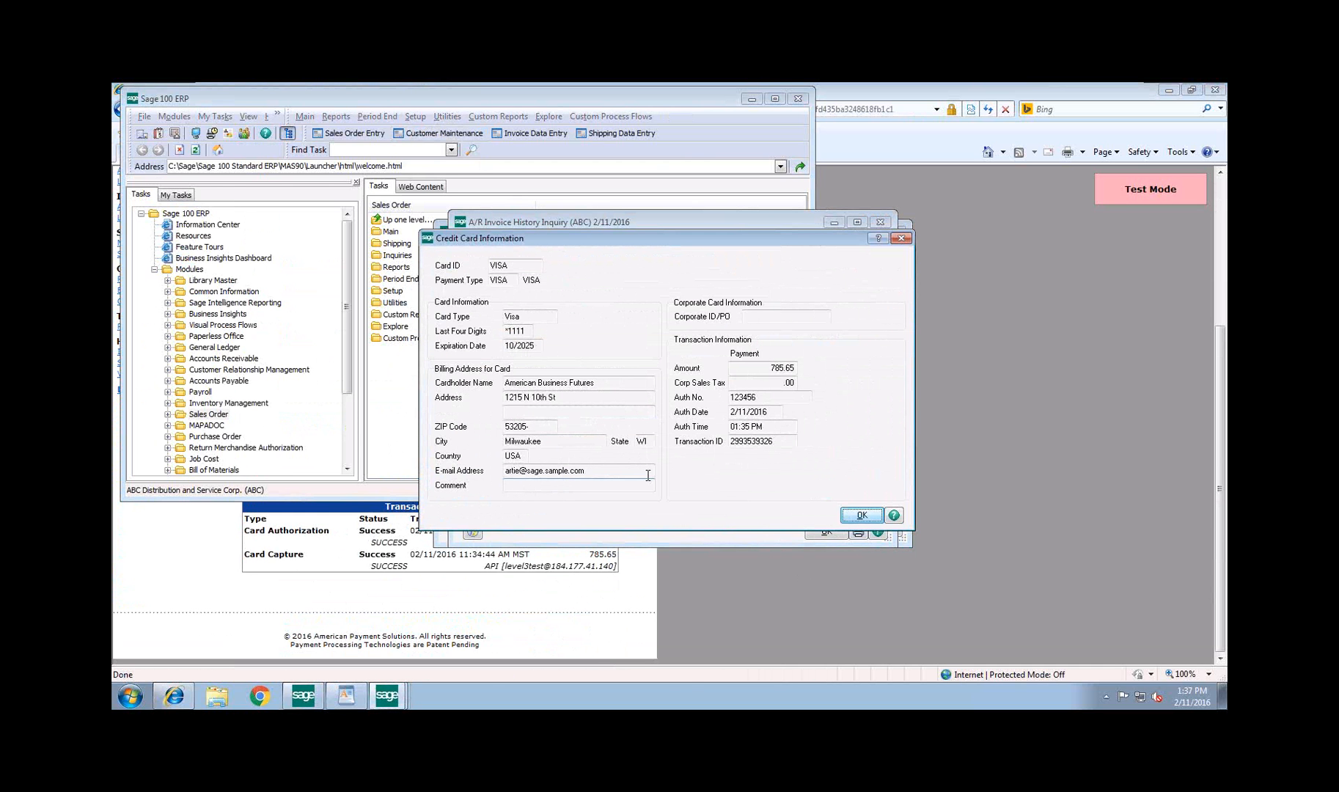
drag(774, 441, 725, 443)
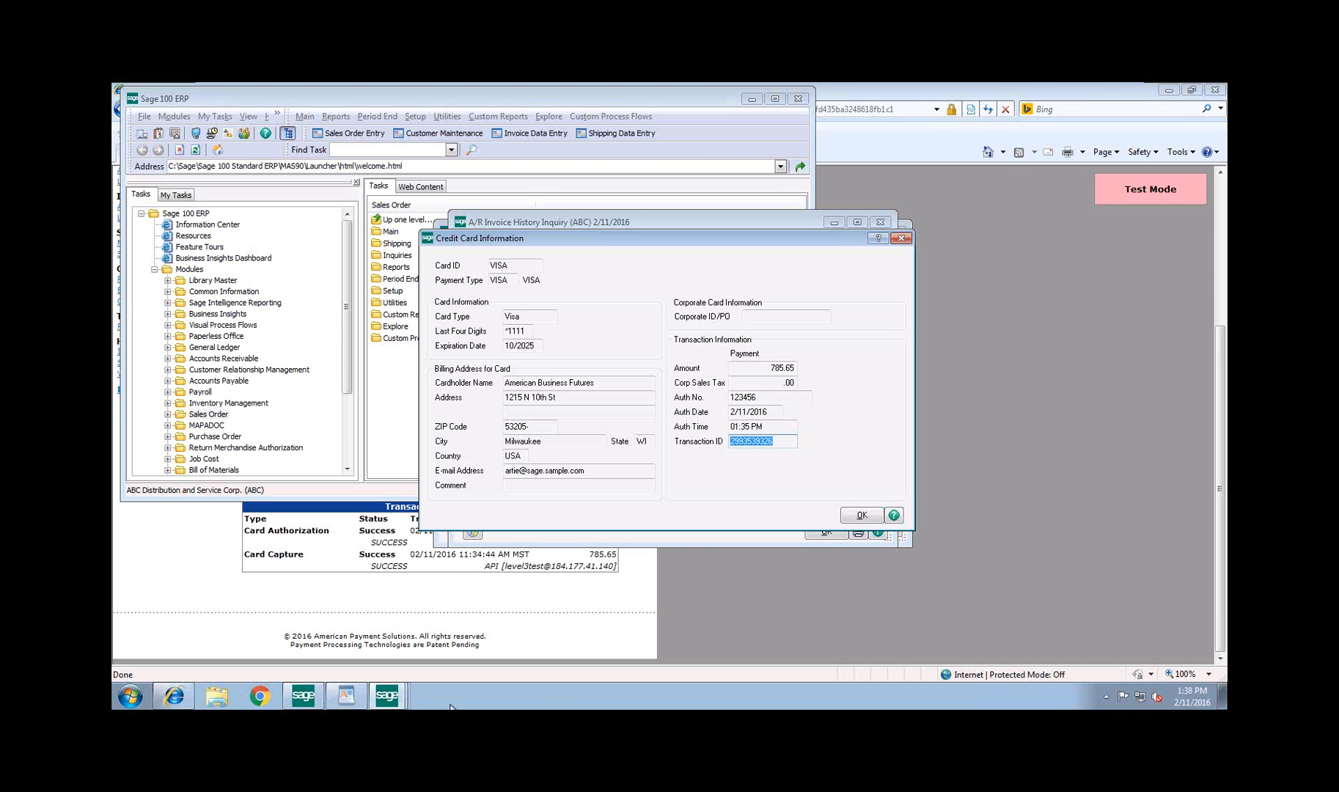
Switch to the APS-Level 3 Processing Blog.doc document in WordPad, review the L1, L2 and L3 comparison table, and minimize it
click(357, 696)
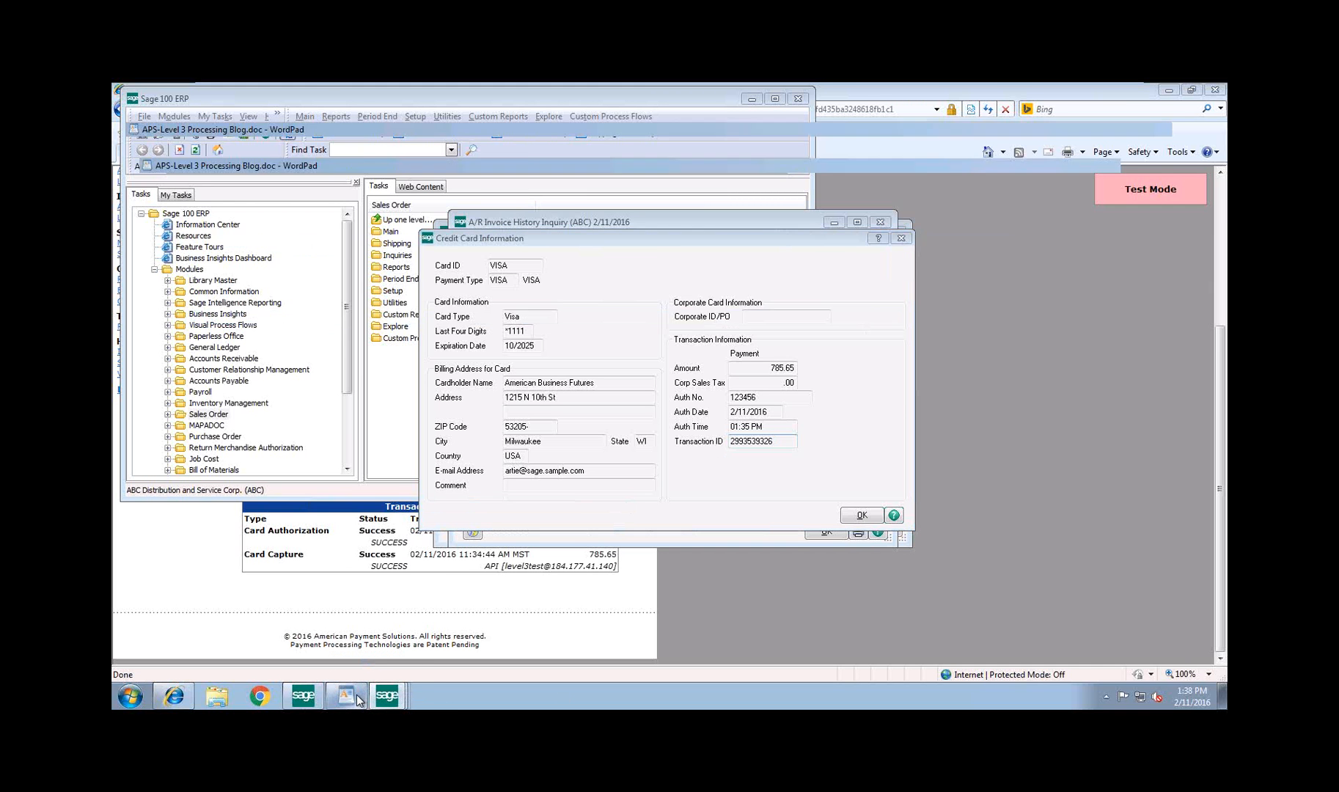
scroll(969, 546, up, 2)
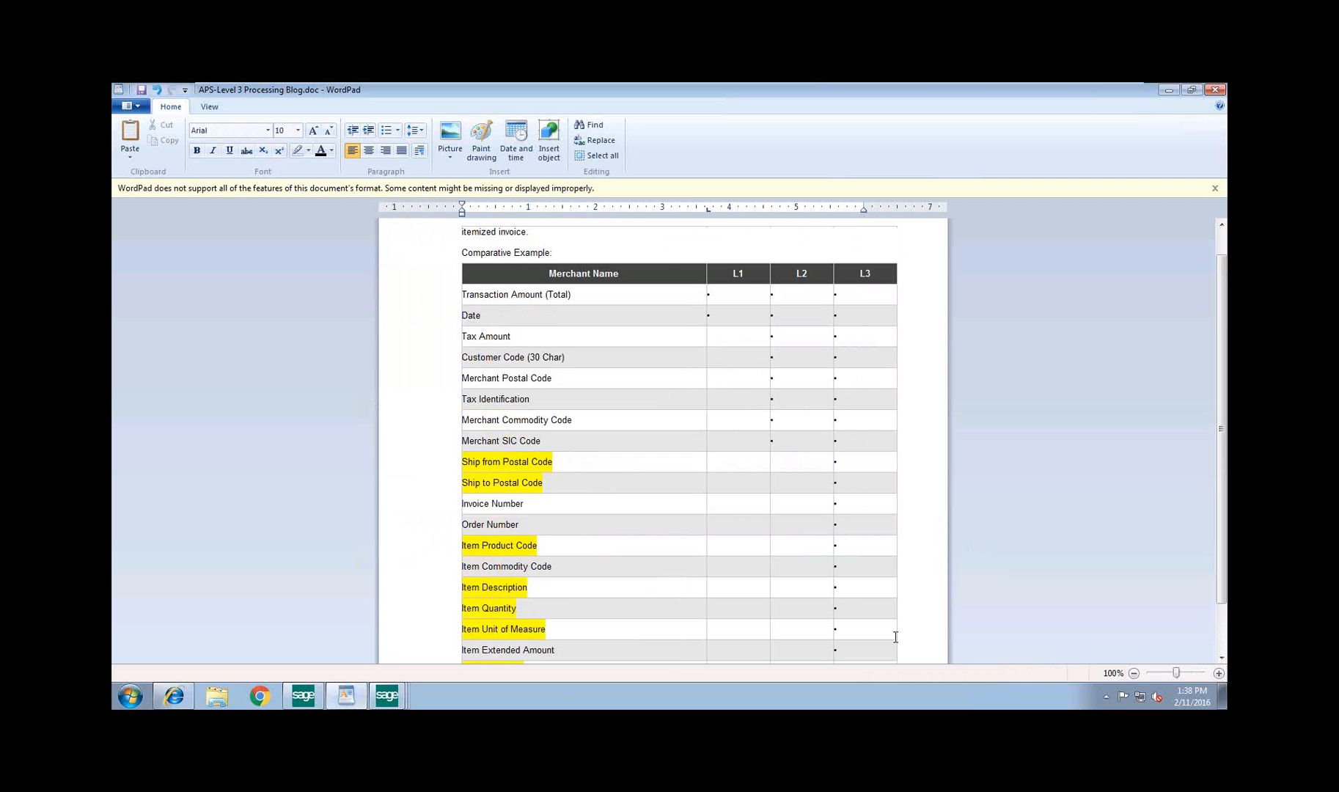
scroll(997, 594, down, 2)
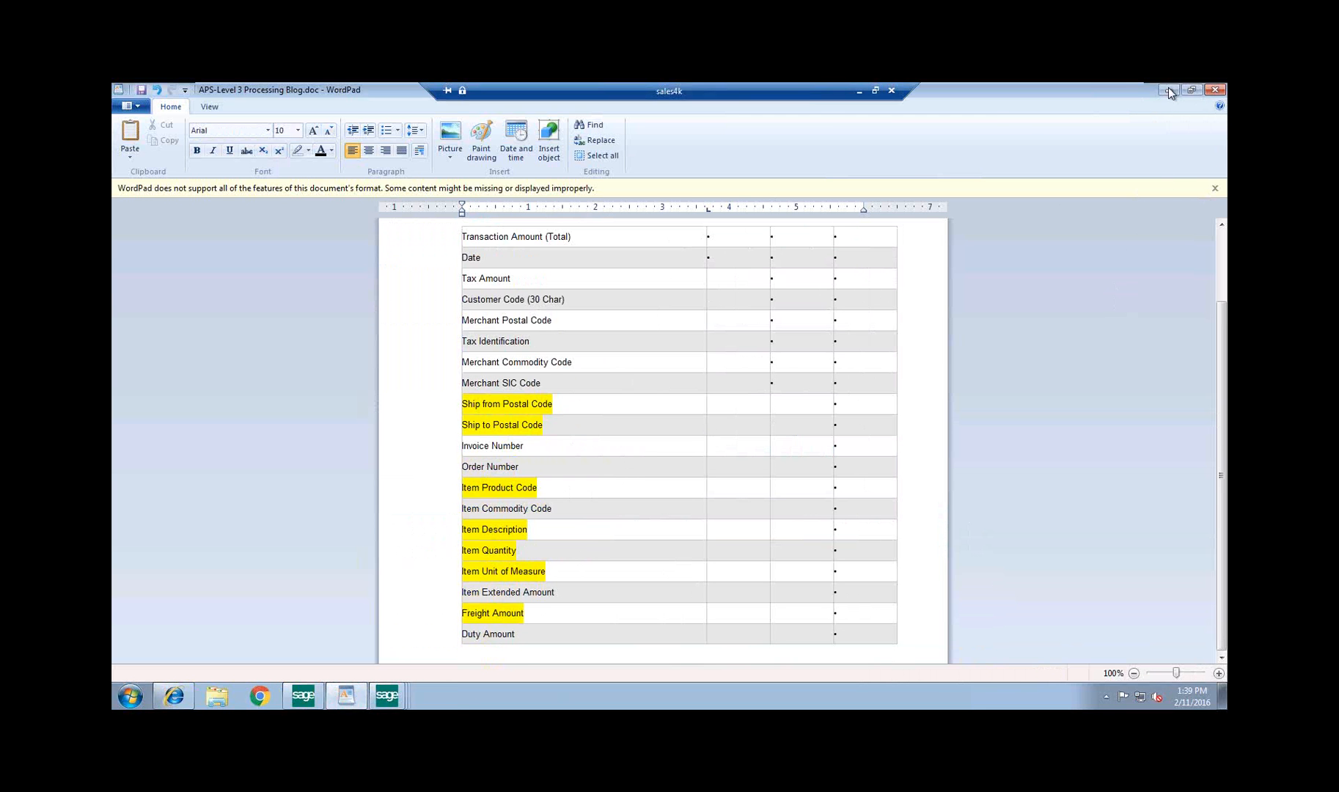
click(1167, 90)
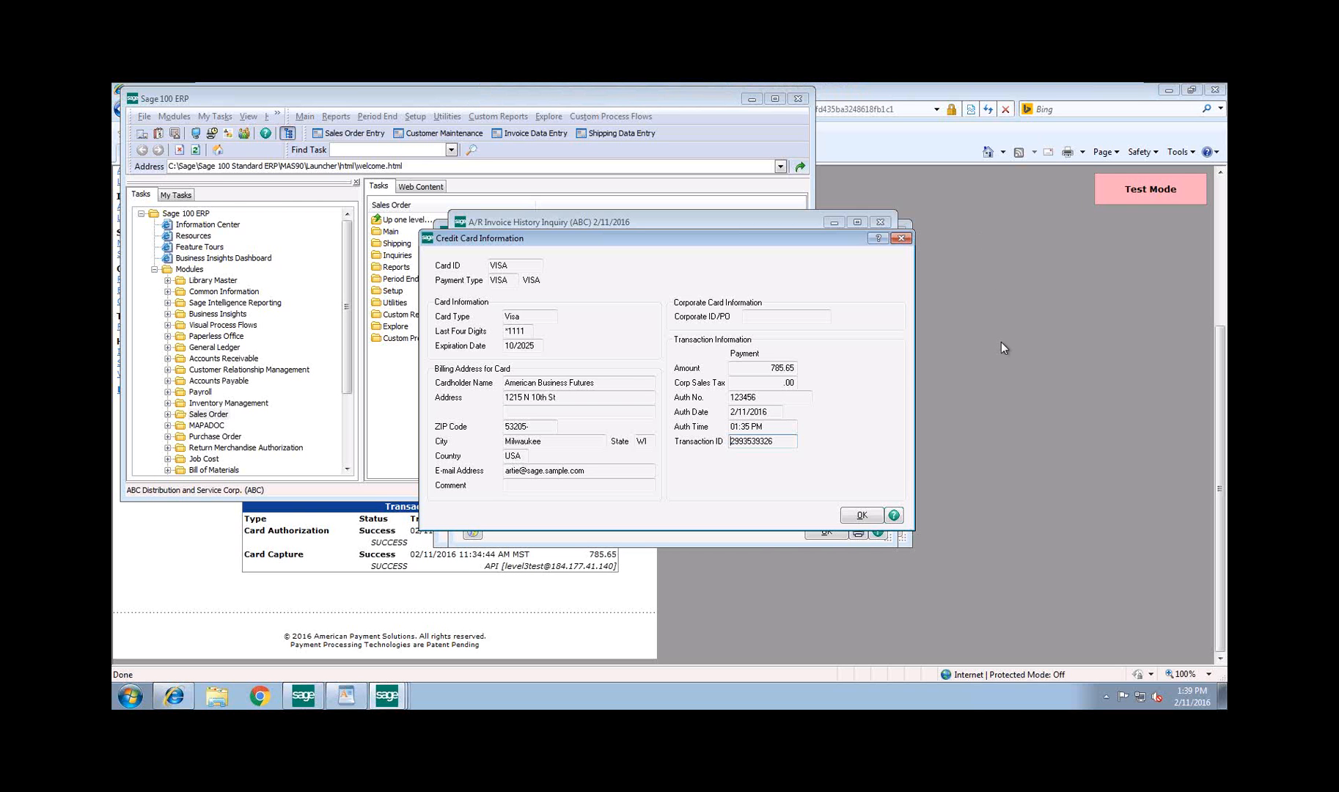
key(Num_Lock)
key(Num_Lock)
click(1198, 170)
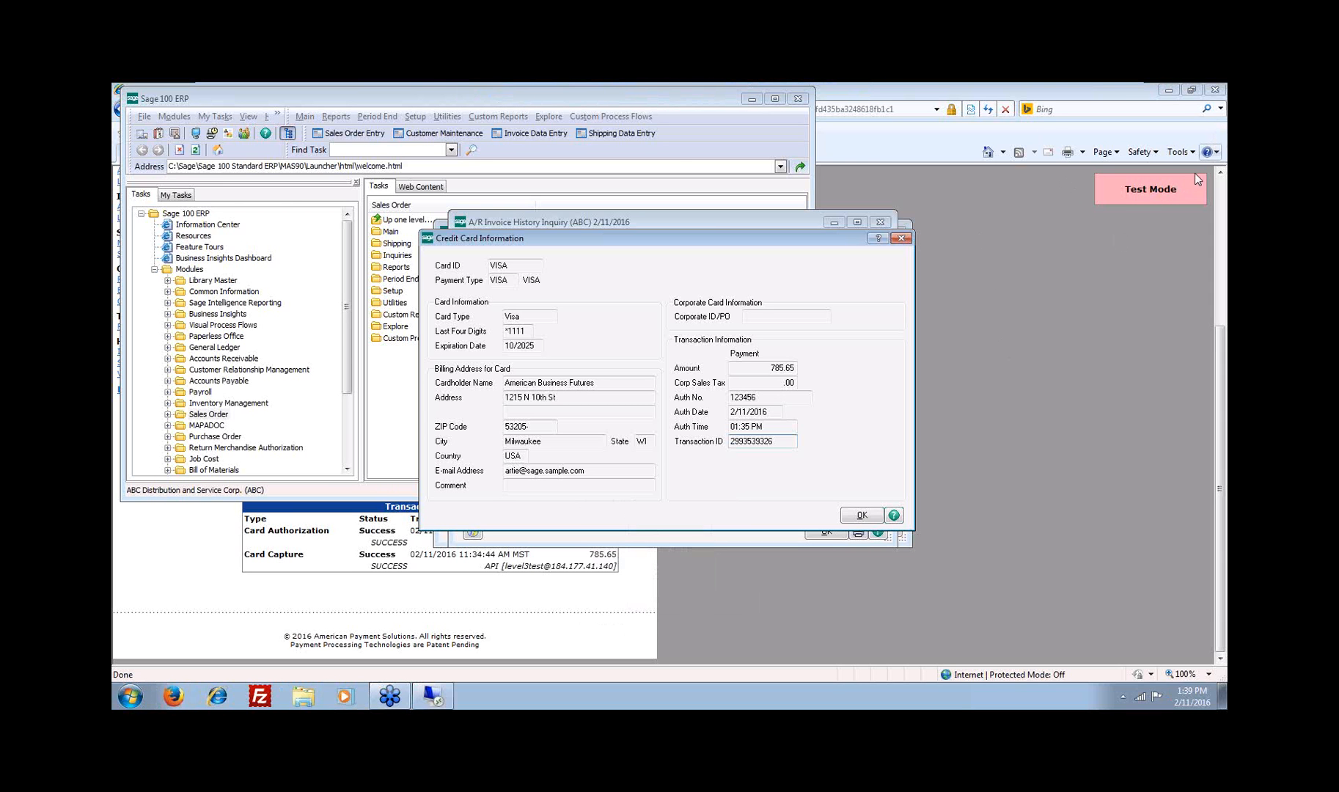